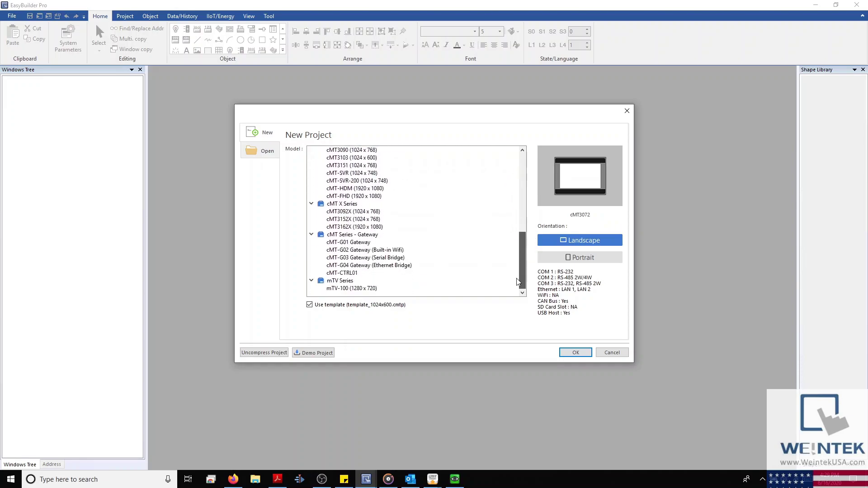
Step: Create a new project for the cMT3072 (1024 x 600) model from the cMT Series list
scroll(497, 262, "up", 3)
scroll(470, 212, "up", 2)
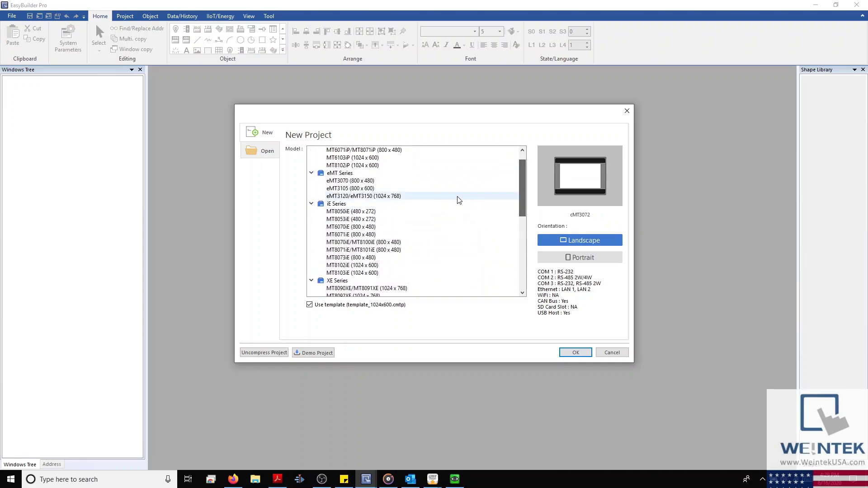
left_click(342, 204)
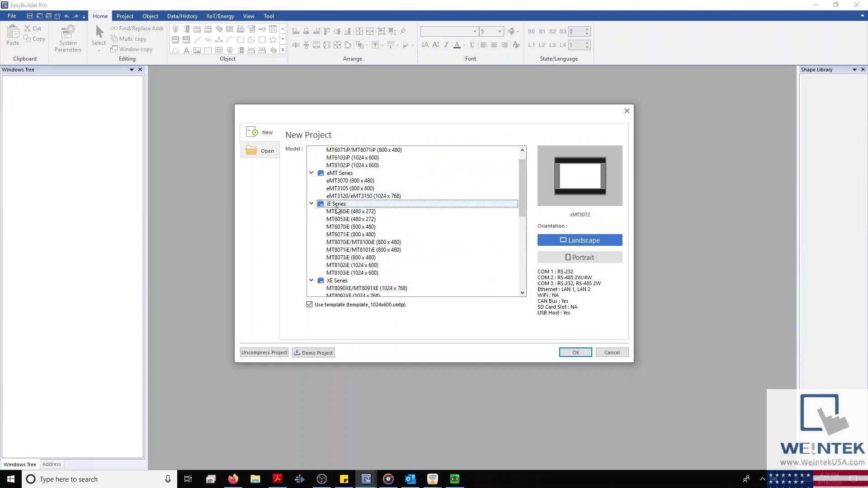
left_click(344, 258)
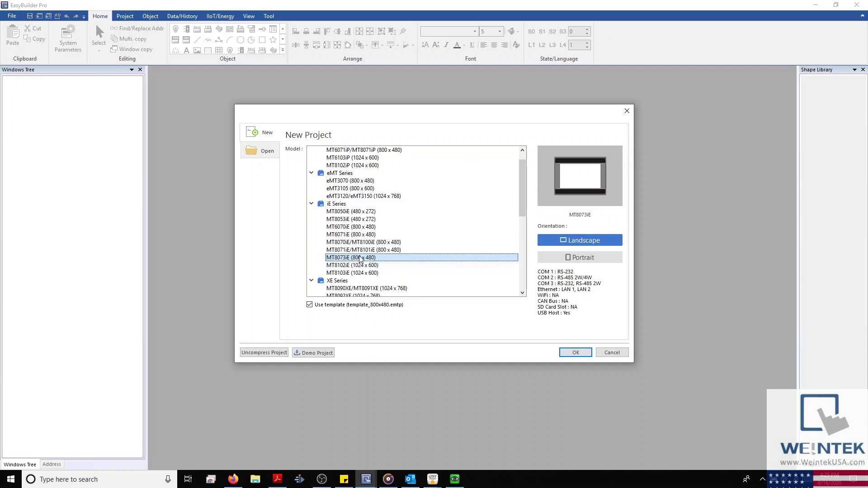
scroll(344, 266, "down", 4)
left_click(343, 220)
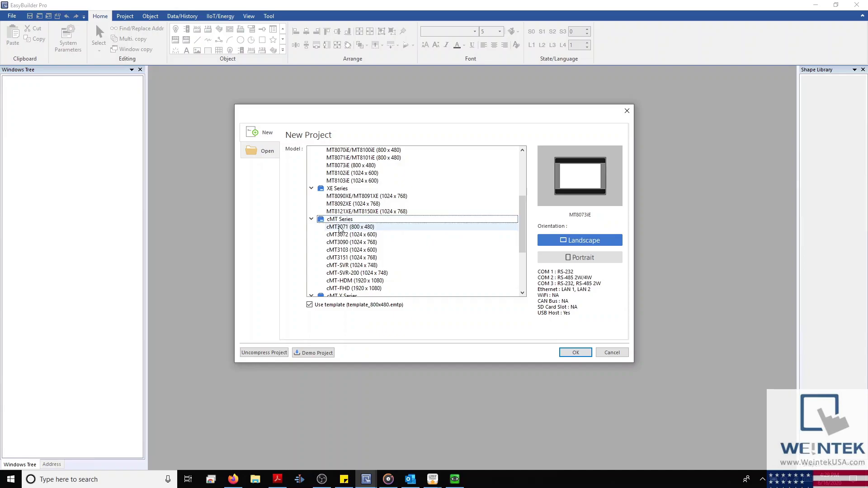
left_click(341, 235)
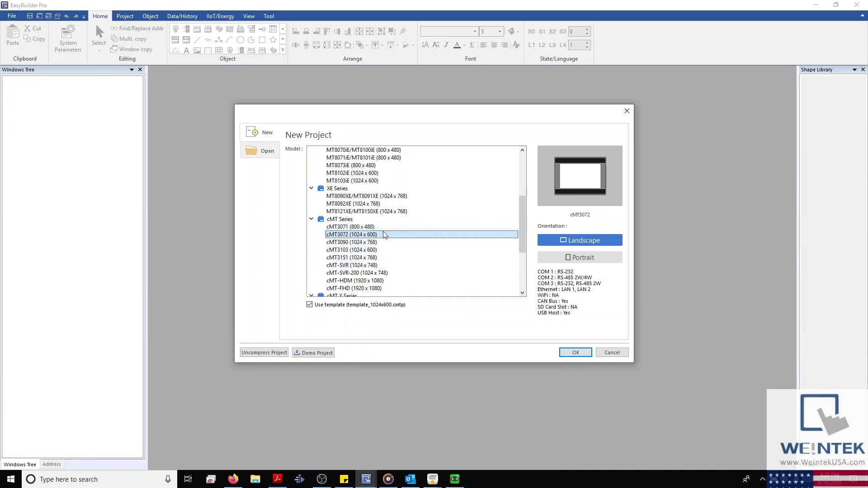
double_click(380, 234)
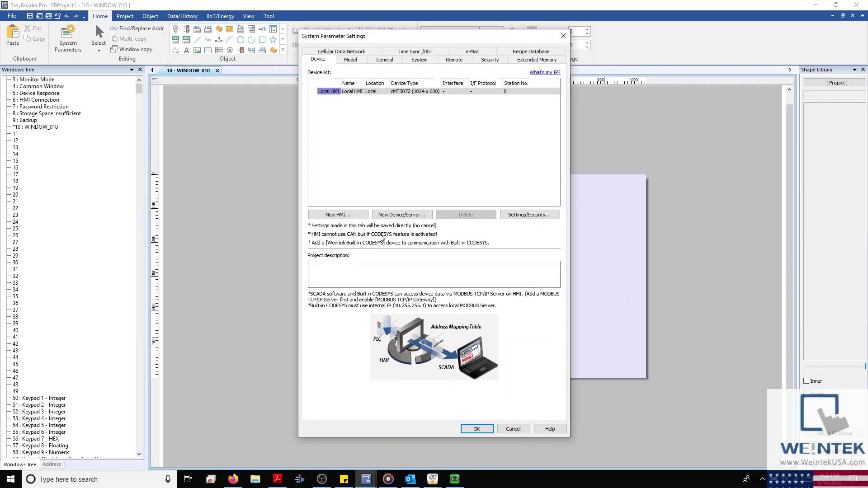
Step: Close the System Parameter Settings, then reopen them from the Home ribbon
key("Return")
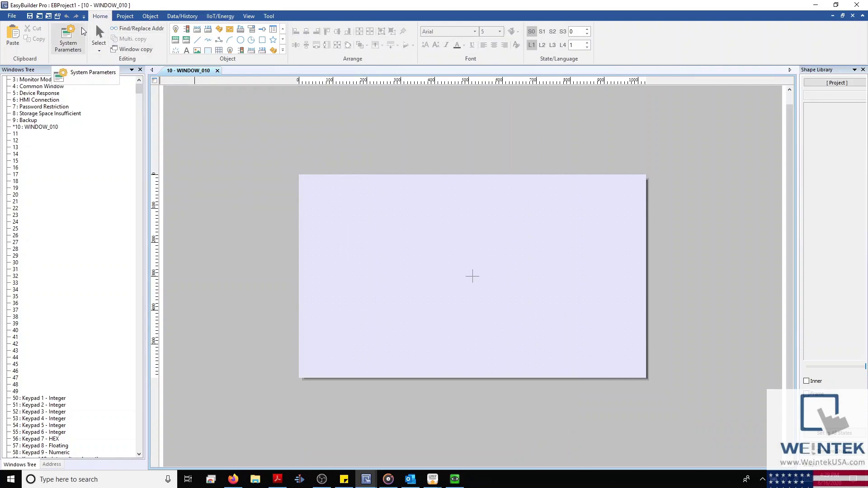
left_click(83, 31)
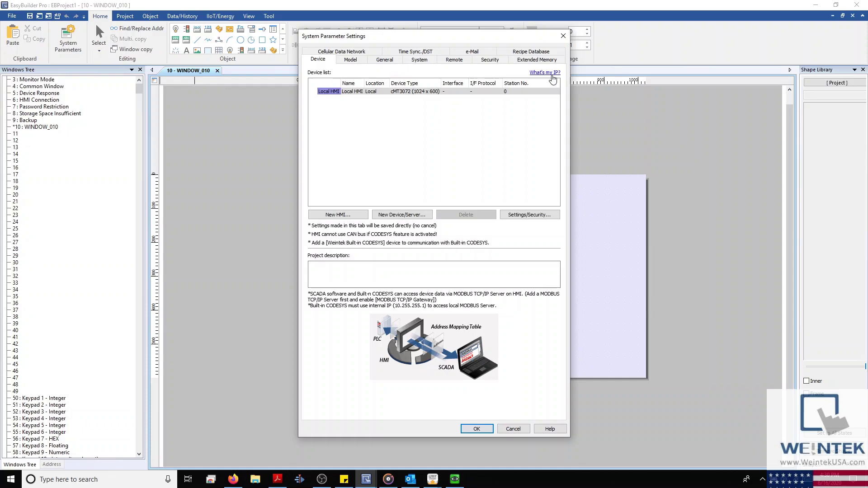
Step: Check this computer's IP address, then widen the Name and Location columns for Local HMI
left_click(553, 79)
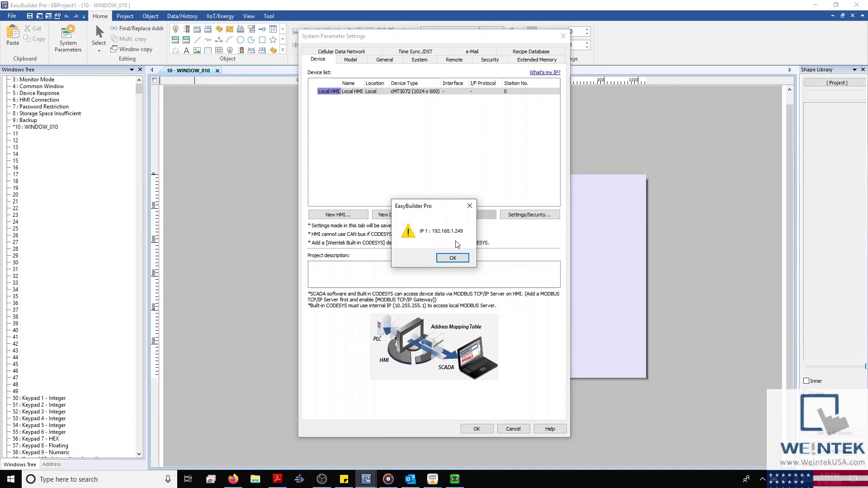
left_click(470, 207)
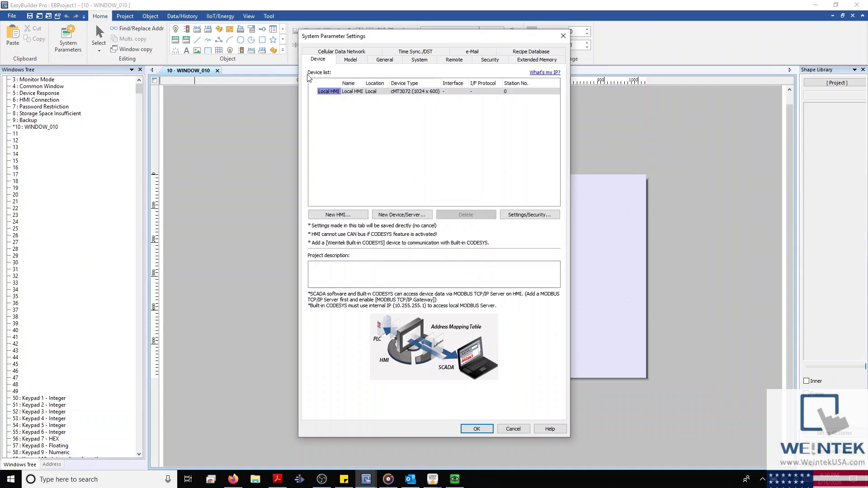
left_click(369, 91)
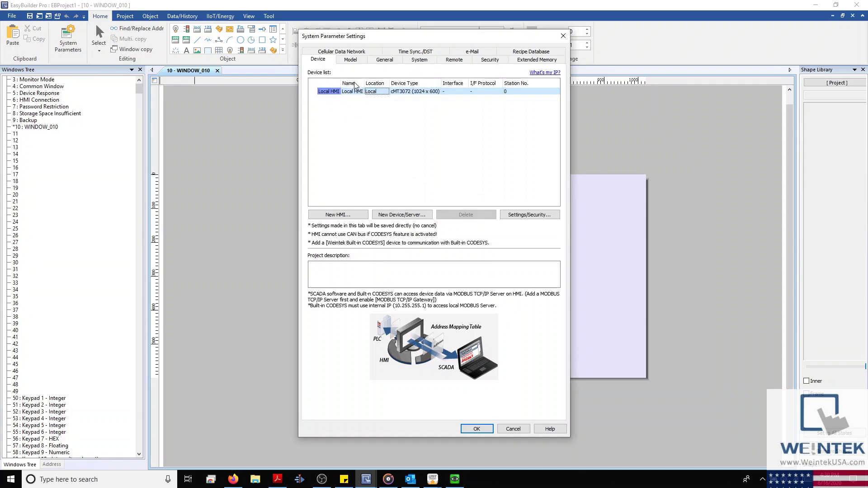
mouse_move(364, 83)
left_mouse_down()
mouse_move(390, 83)
mouse_move(363, 83)
left_mouse_up()
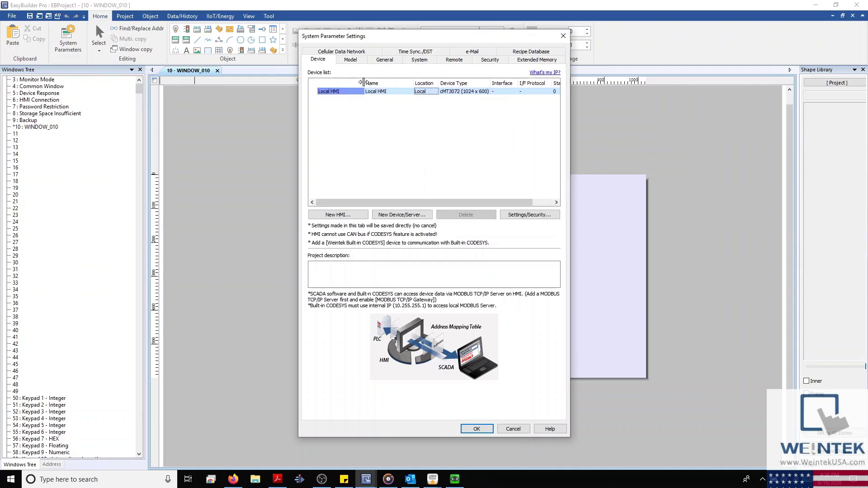
left_click_drag(439, 83, 455, 86)
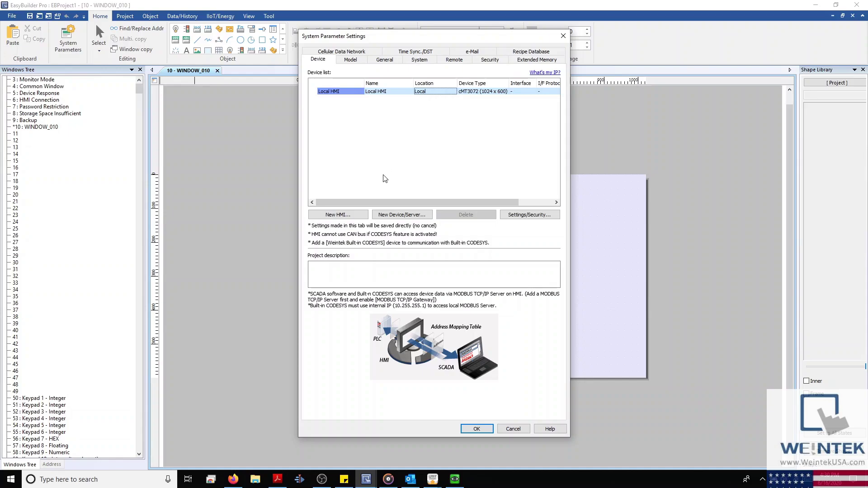
mouse_move(382, 203)
left_mouse_down()
mouse_move(410, 204)
mouse_move(373, 193)
left_mouse_up()
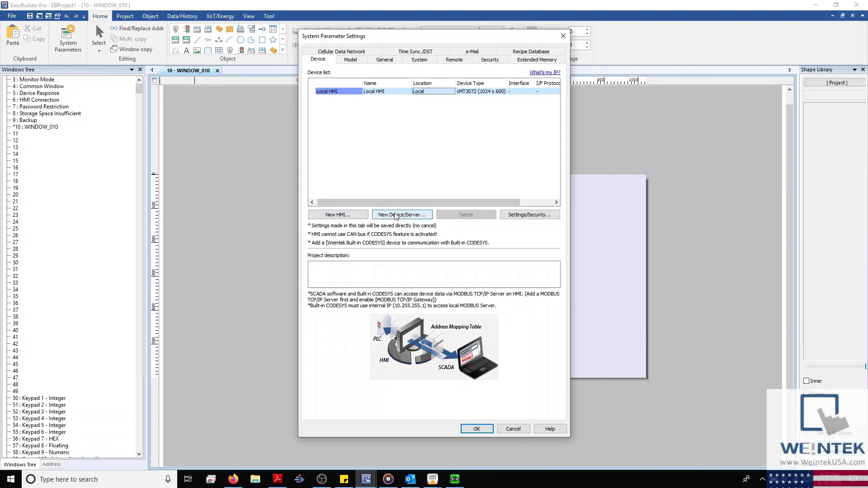
Step: Add Remote HMI 1 at IP 10.0.0.2, port 8000, and widen the first column
left_click(360, 217)
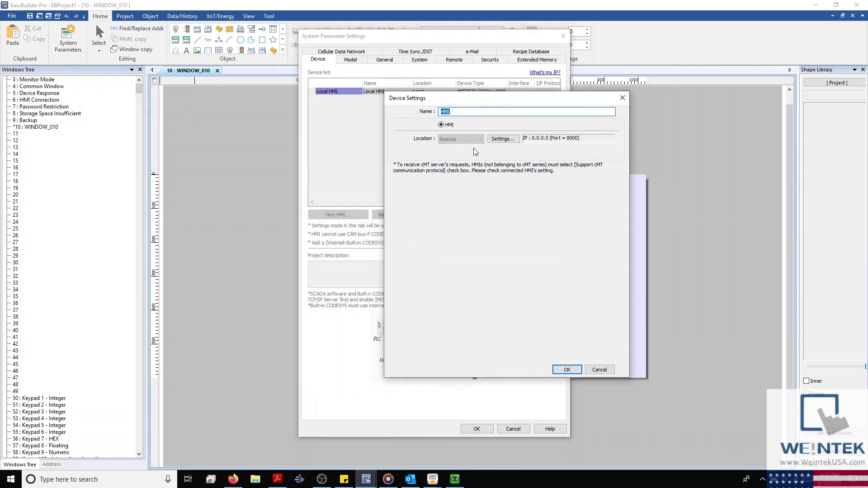
left_click_drag(475, 102, 403, 109)
left_click(431, 145)
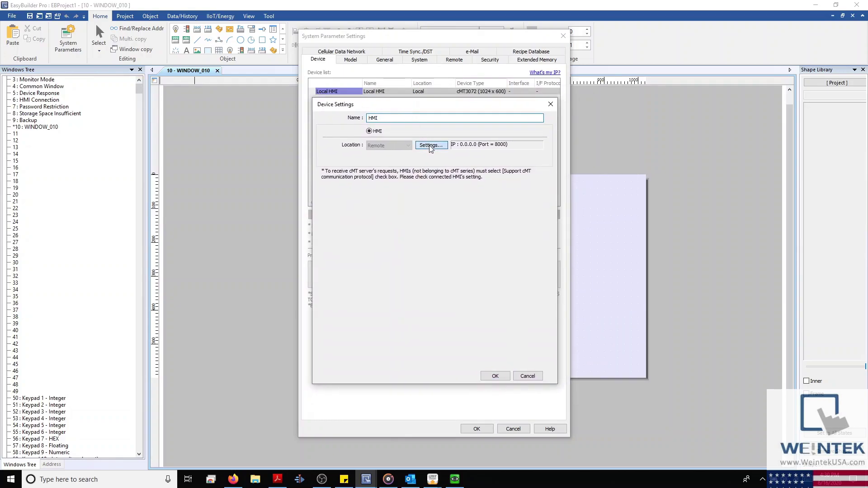
type("10")
key("period")
key("period")
key("period")
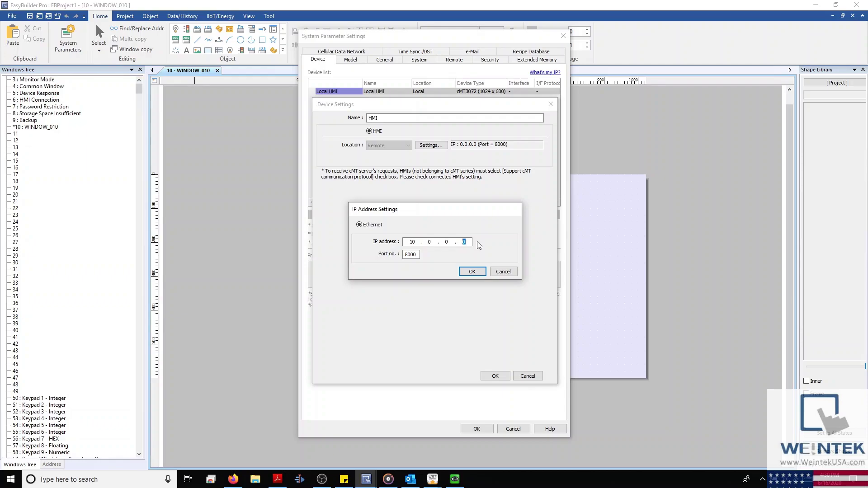
left_click(468, 271)
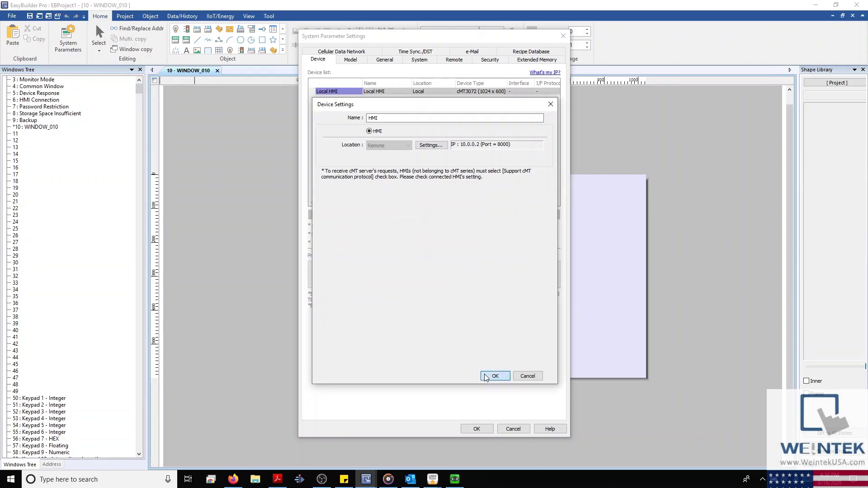
left_click(485, 377)
left_click_drag(364, 84, 370, 83)
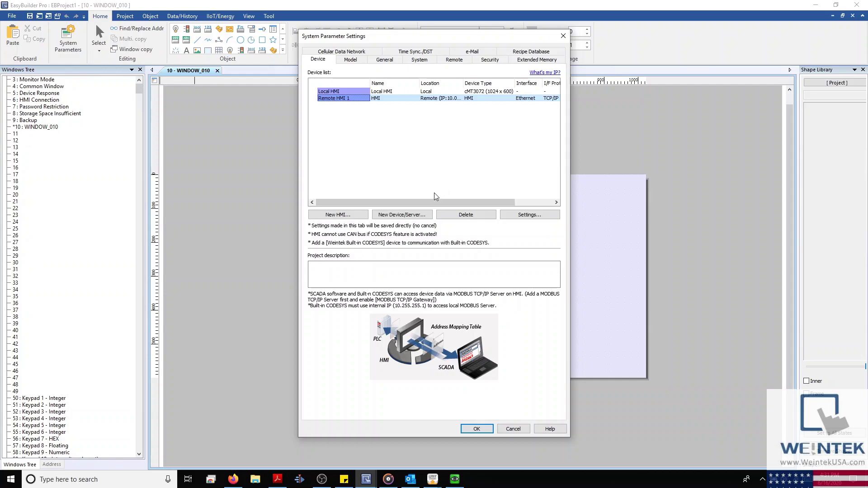
left_click(411, 216)
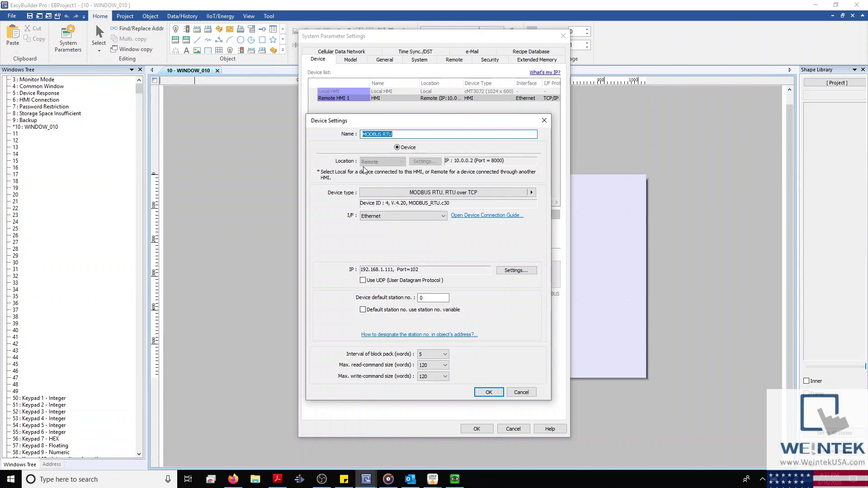
left_click(520, 393)
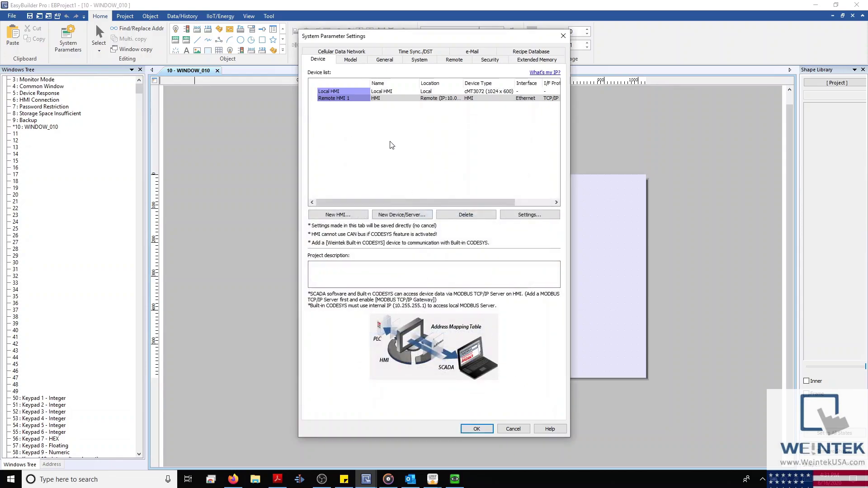
left_click(345, 98)
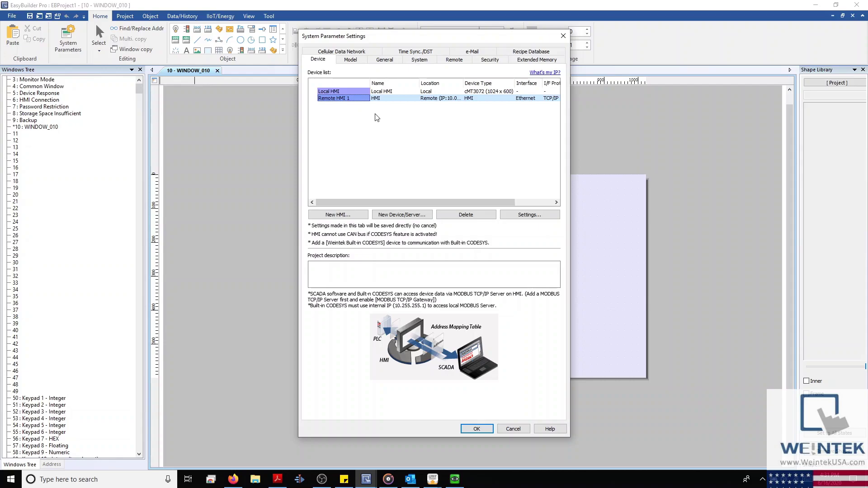
Step: Start a new device under Local HMI and try editing its name before reverting it
left_click(389, 91)
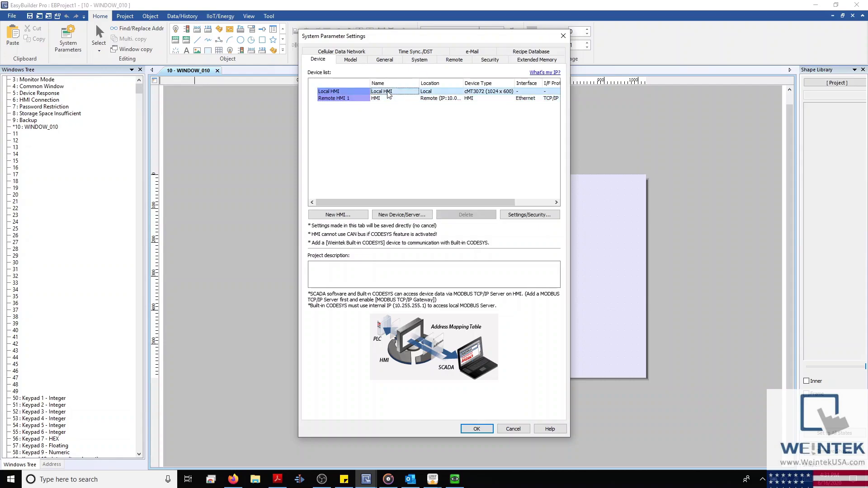
left_click(341, 92)
left_click(407, 214)
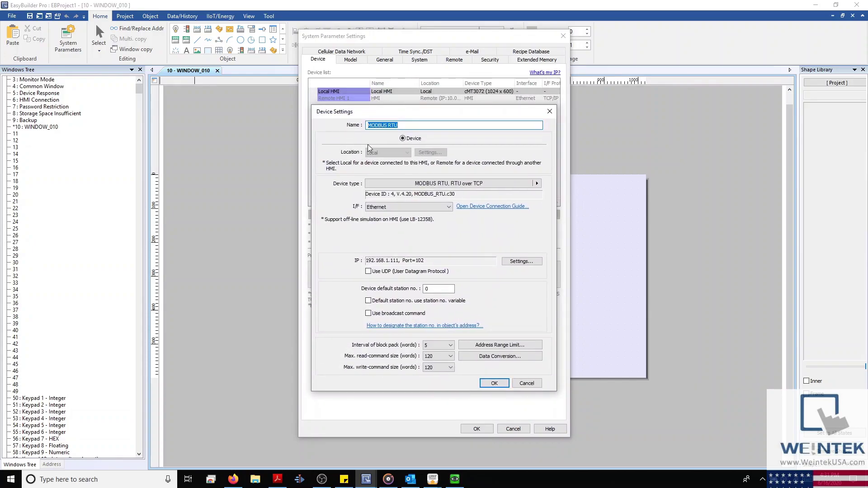
double_click(393, 125)
left_click(409, 124)
type("Device nam")
key("BackSpace")
key("BackSpace")
key("BackSpace")
key("BackSpace")
key("BackSpace")
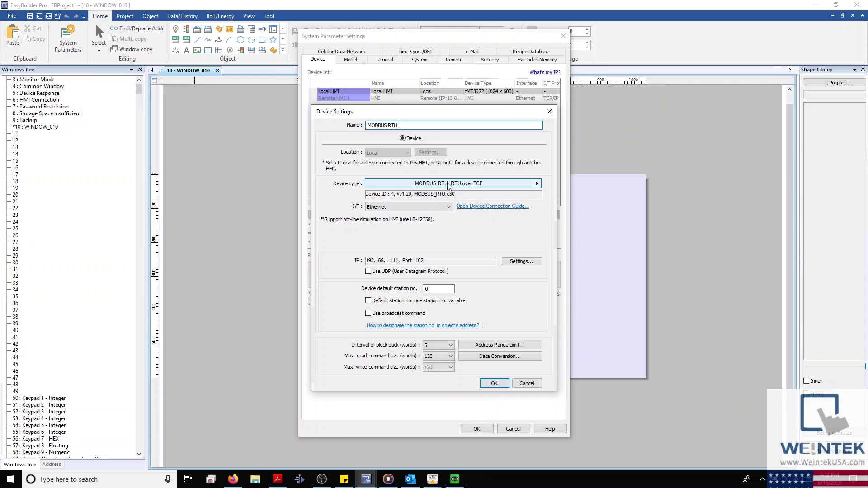
Step: Search device types for Siemens and Compact, then cancel to keep MODBUS RTU, RTU over TCP
left_click(448, 184)
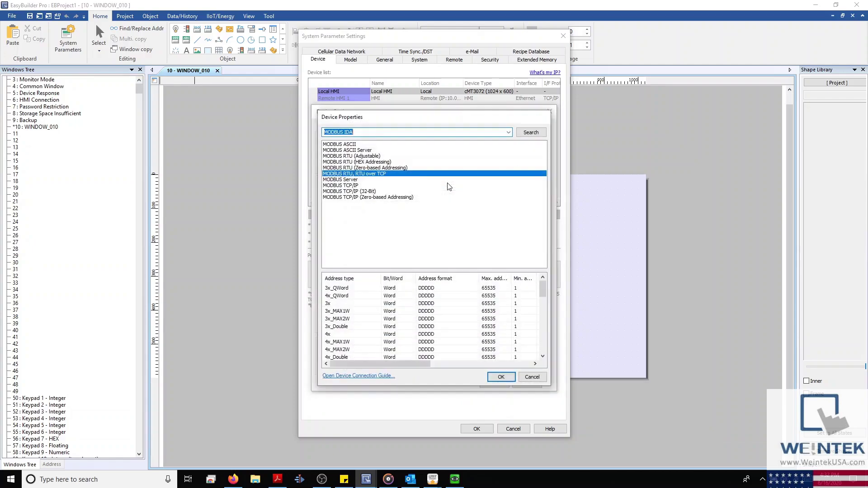
left_click_drag(443, 122, 679, 149)
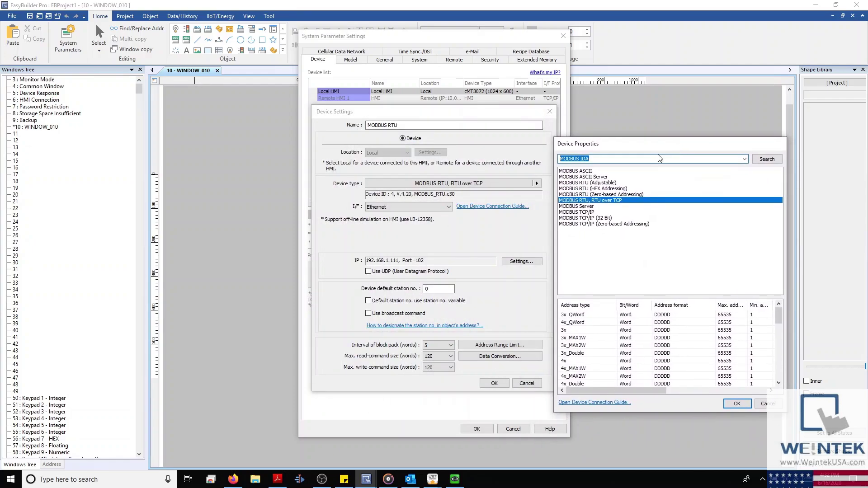
left_click(594, 159)
key("BackSpace")
key("BackSpace")
key("BackSpace")
key("BackSpace")
key("BackSpace")
key("BackSpace")
key("BackSpace")
key("BackSpace")
key("BackSpace")
type("Siemens")
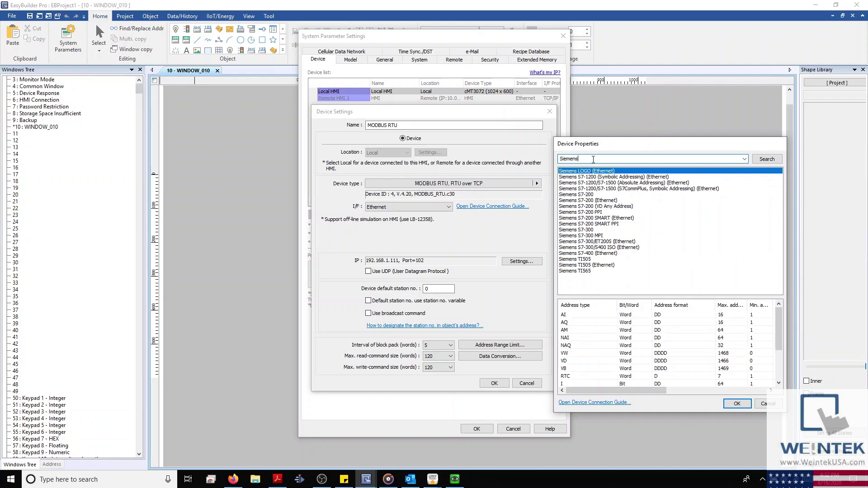
left_click_drag(594, 160, 543, 162)
type("Compact")
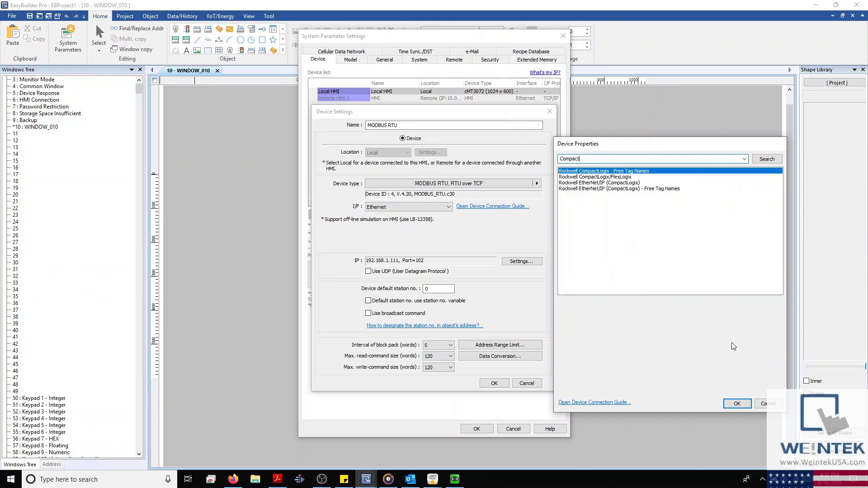
left_click(770, 405)
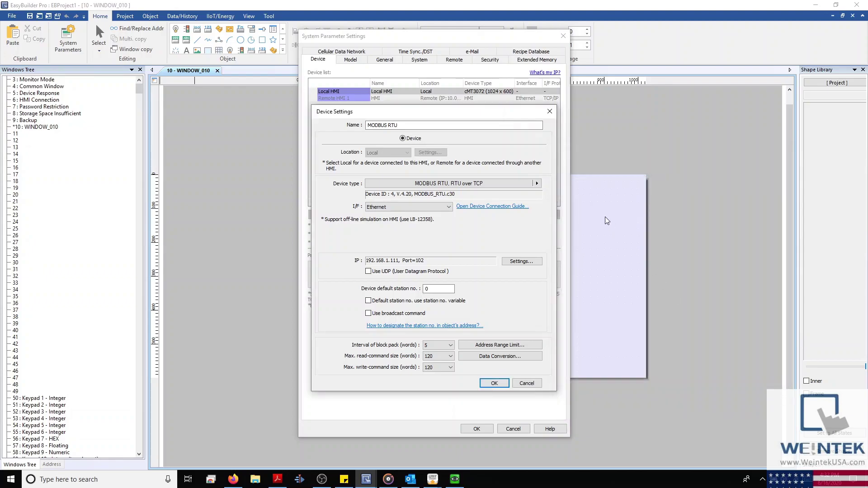
Step: Browse the device types by vendor and close the list without changing the device
left_click(537, 184)
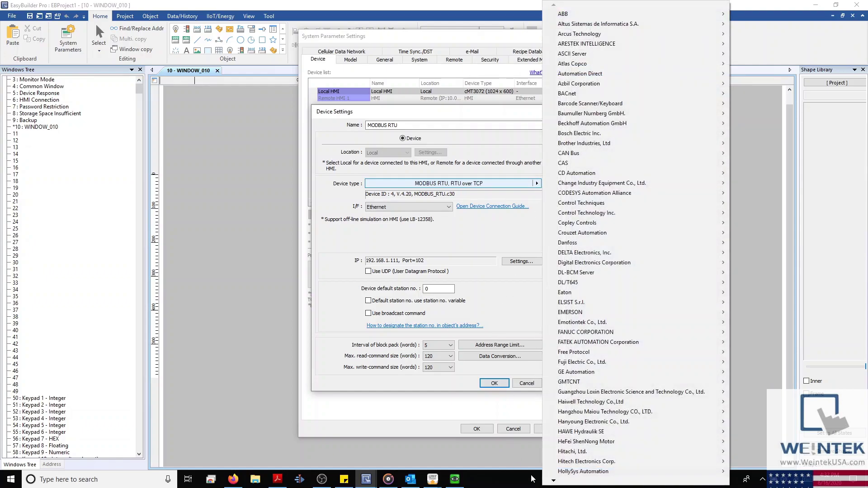
mouse_move(555, 482)
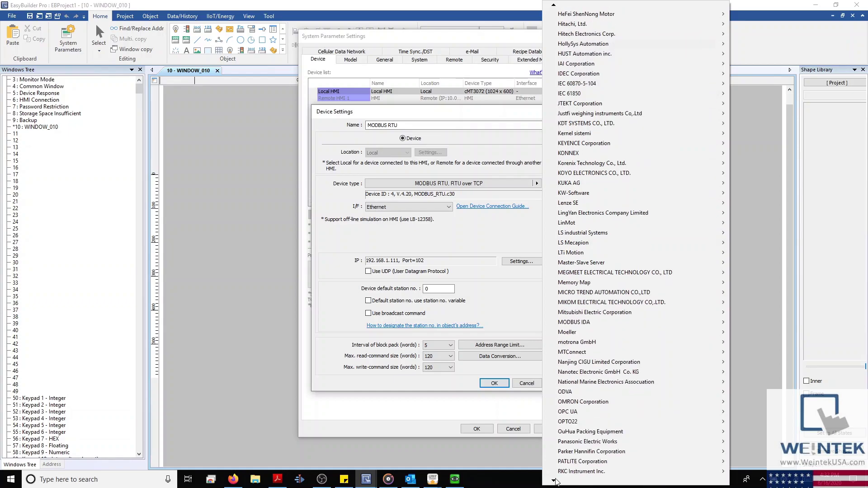
left_click(481, 278)
Step: Try RS-232 and USB interfaces, return to Ethernet, and view IP settings 192.168.1.111, port 102
left_click(436, 208)
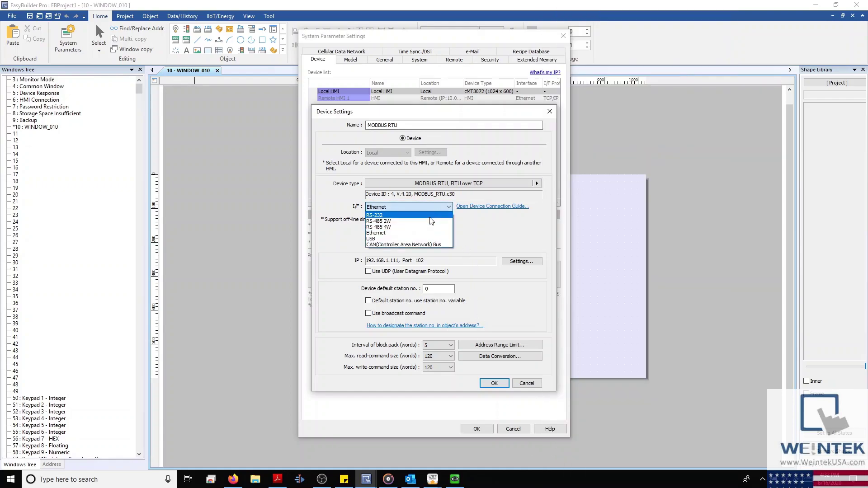
left_click(432, 215)
left_click(434, 206)
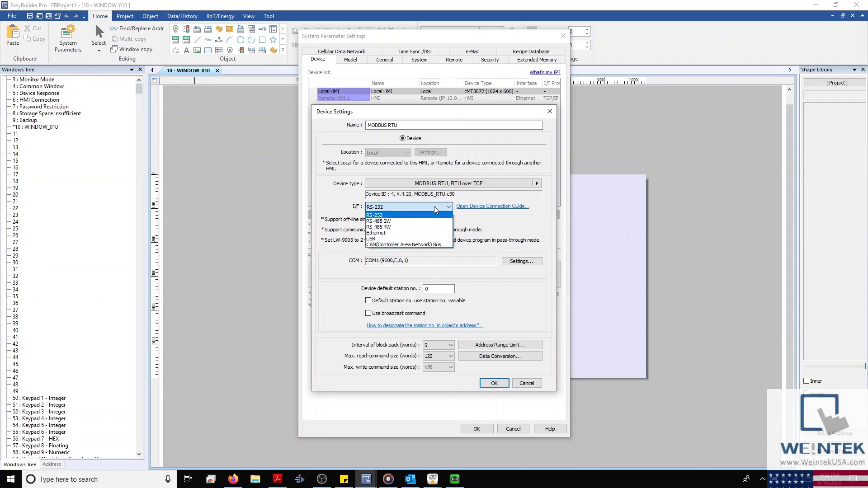
left_click(414, 241)
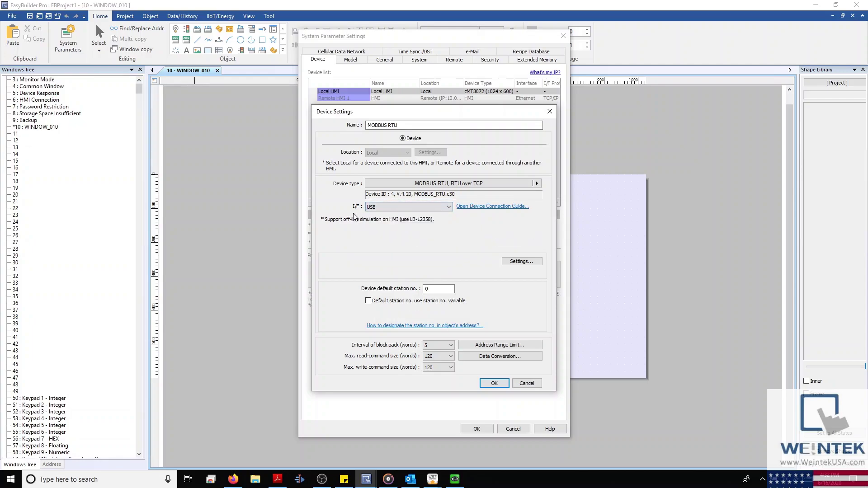
left_click(376, 208)
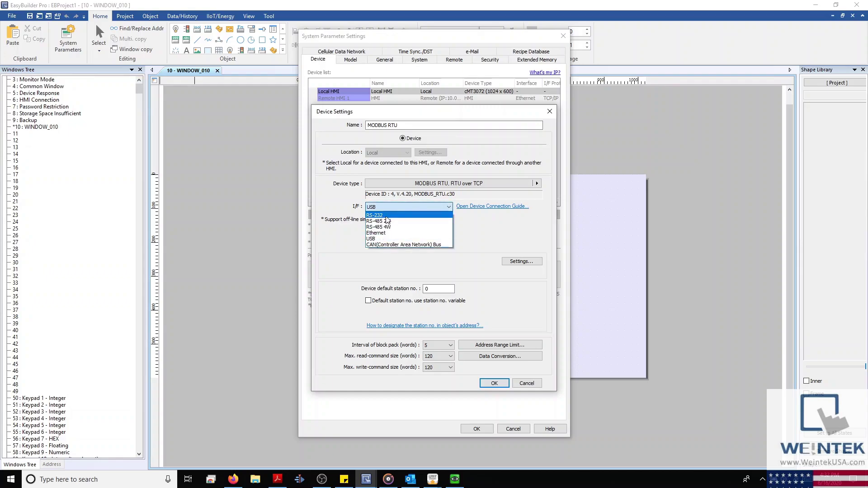
left_click(382, 235)
left_click(521, 262)
left_click_drag(477, 156, 700, 204)
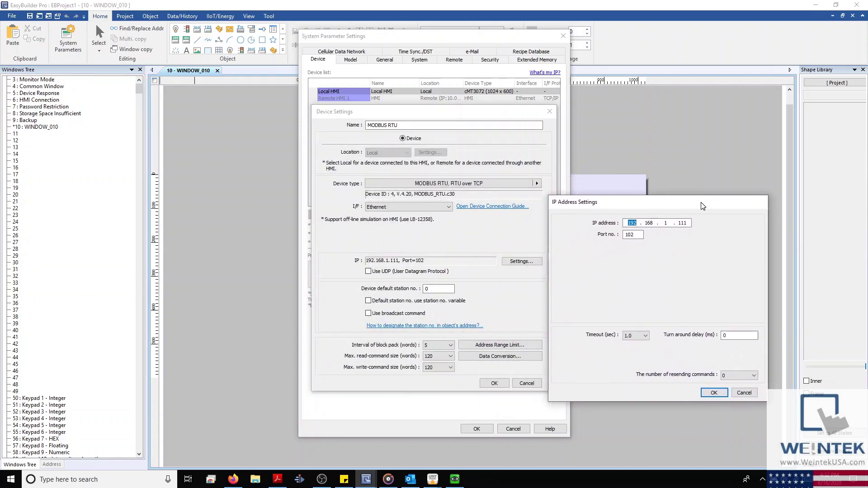
Step: Switch the interface to RS-232 and review its COM1 settings (9600,E,8,1) without changes
left_click(745, 390)
left_click(425, 207)
left_click(425, 232)
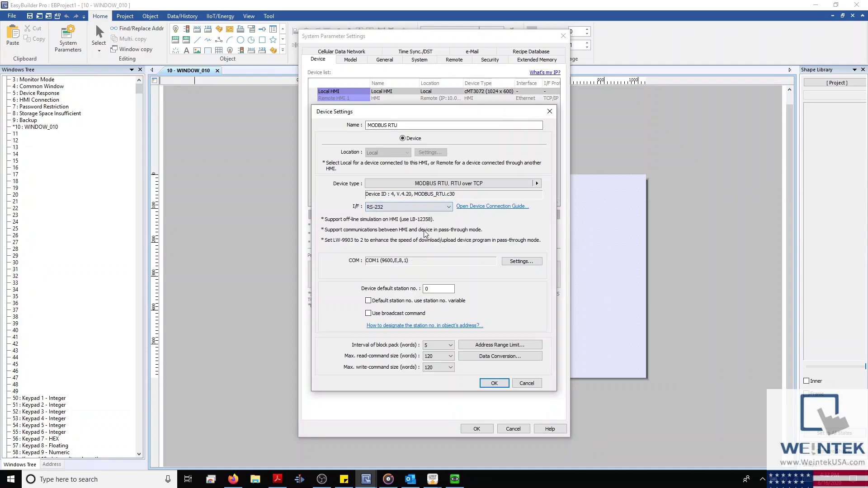
left_click(531, 265)
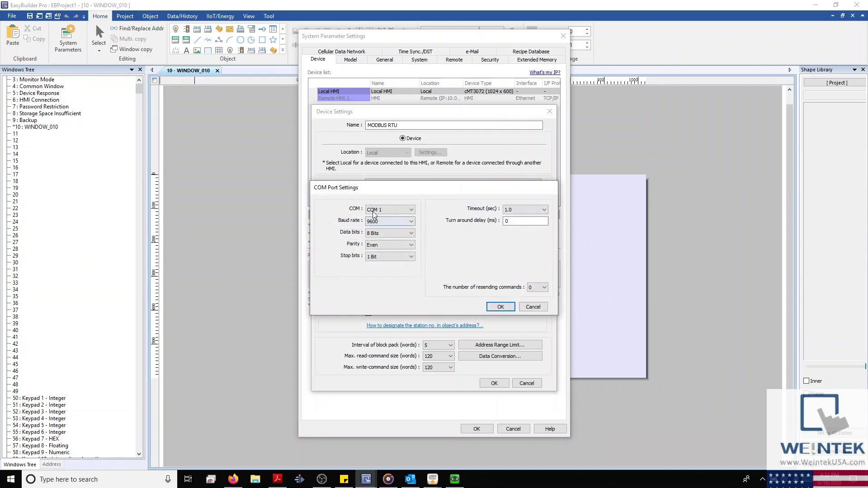
left_click_drag(398, 188, 670, 213)
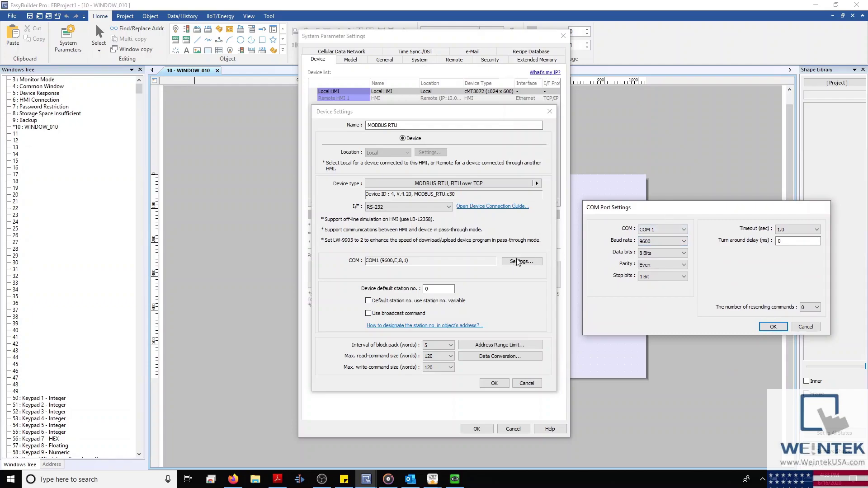
left_click(801, 326)
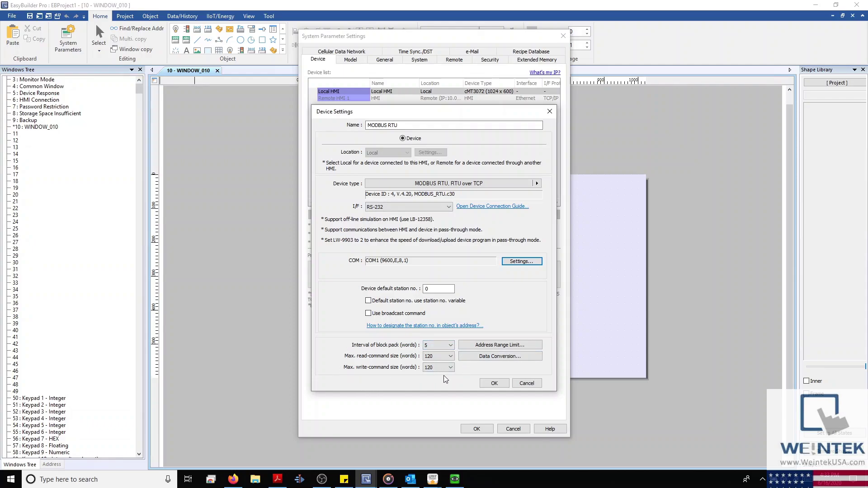
left_click(471, 186)
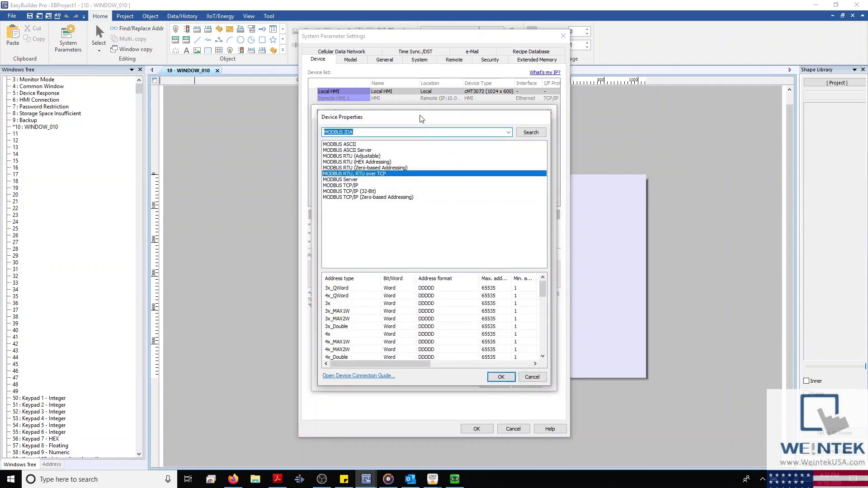
Step: Make the device a MODBUS Server, check its port 502 settings, and open its connection guide
left_click(357, 180)
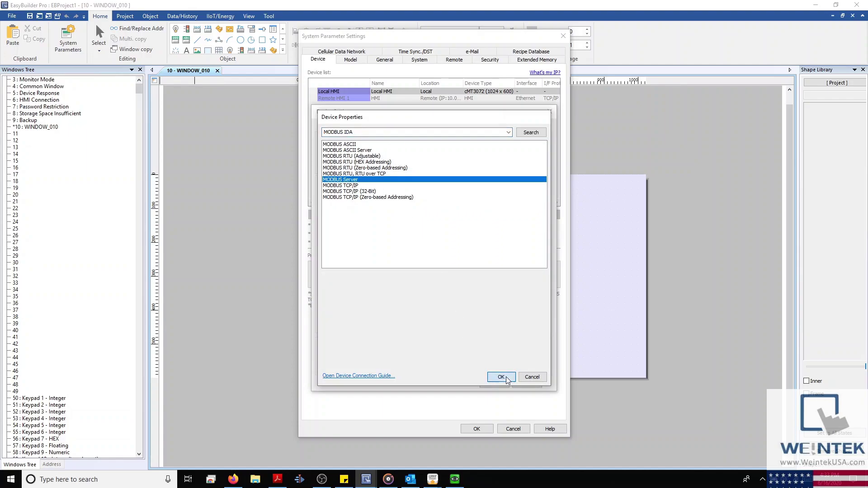
left_click(506, 378)
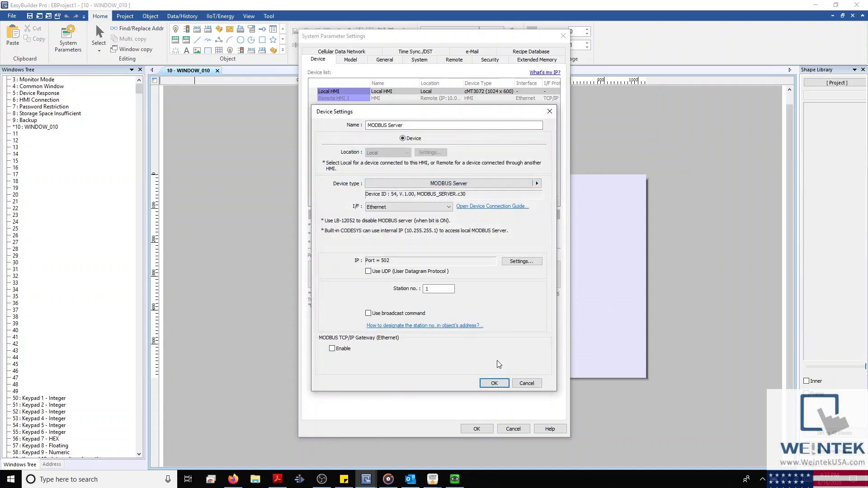
left_click(506, 262)
left_click_drag(399, 149, 623, 180)
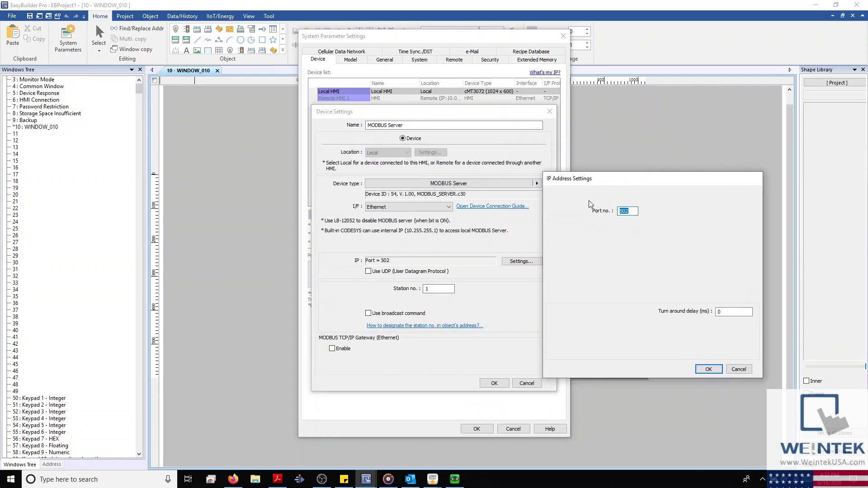
left_click(742, 372)
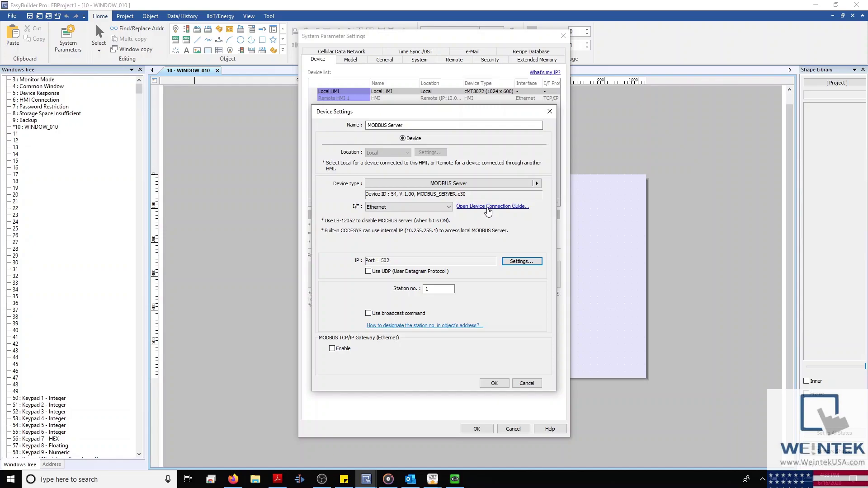
left_click(487, 207)
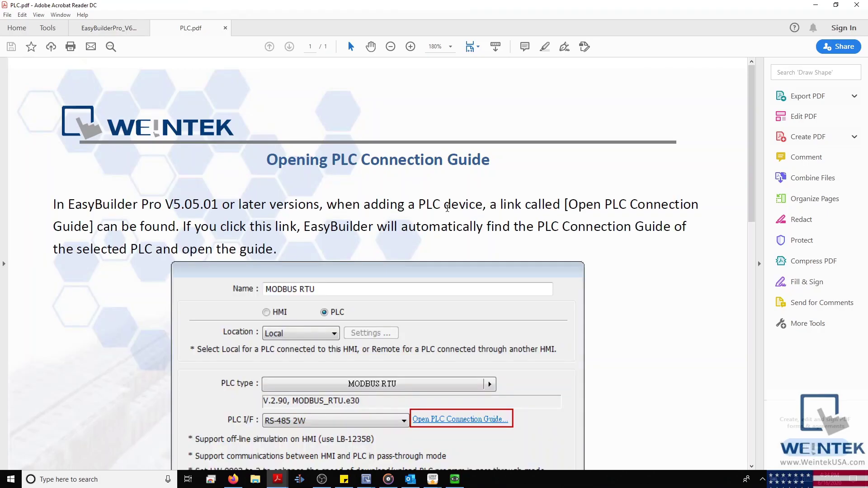
Step: Read through the PLC.pdf connection guide and follow its weintek.com PLC.htm link
scroll(447, 207, "down", 4)
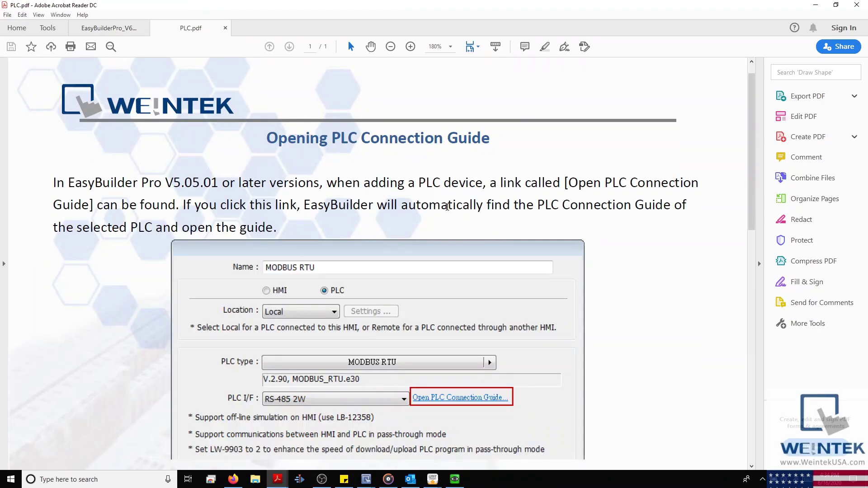
scroll(447, 206, "down", 4)
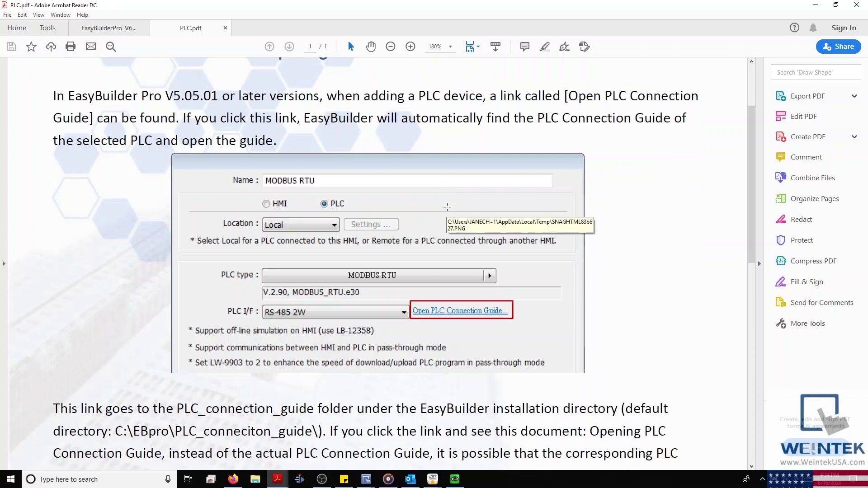
scroll(447, 206, "down", 8)
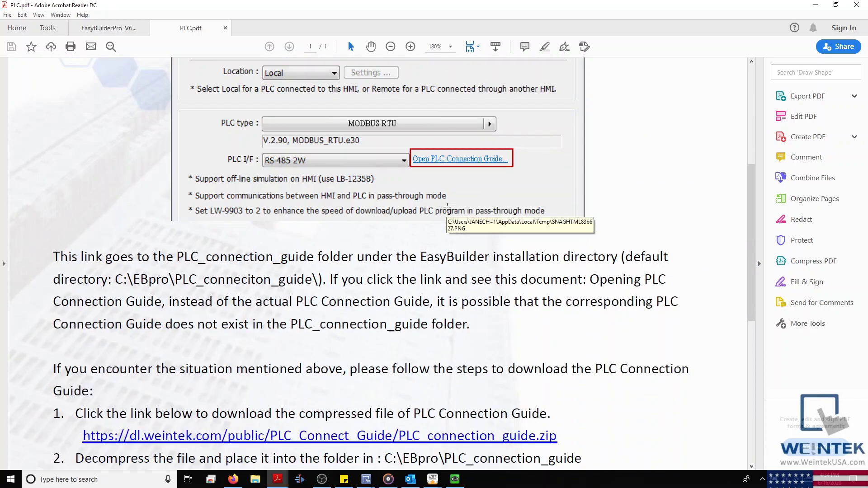
double_click(483, 280)
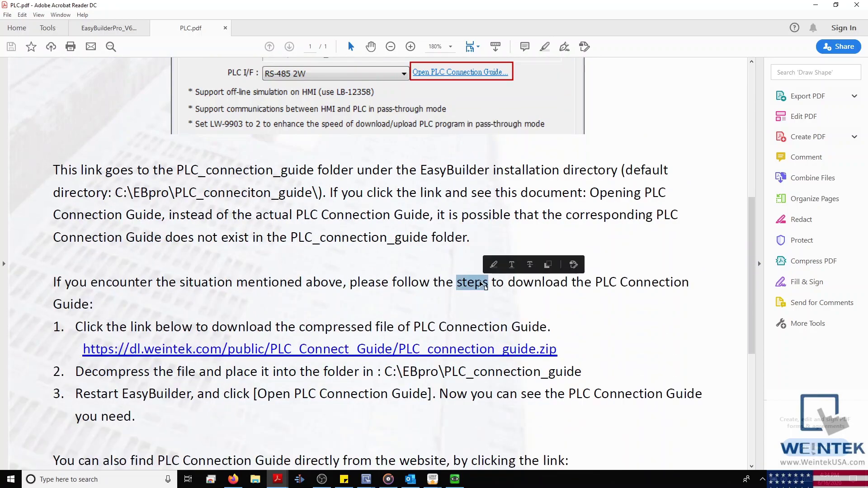
scroll(459, 305, "down", 5)
scroll(459, 305, "down", 1)
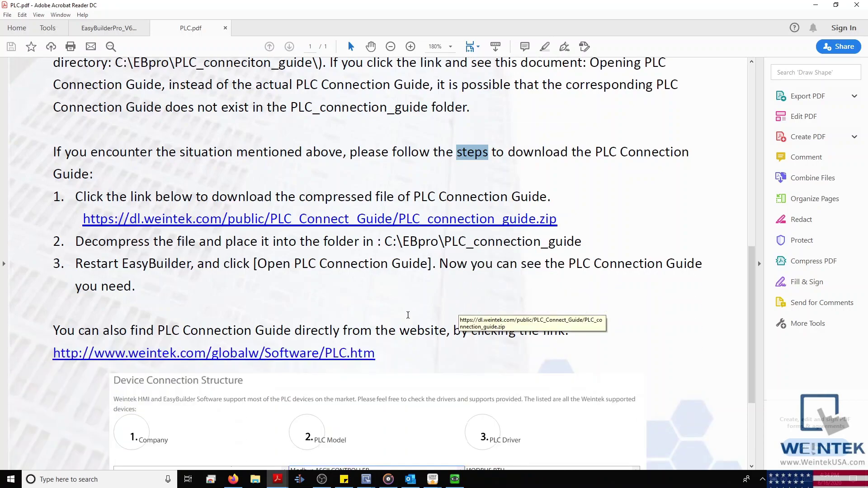
left_click_drag(450, 332, 304, 339)
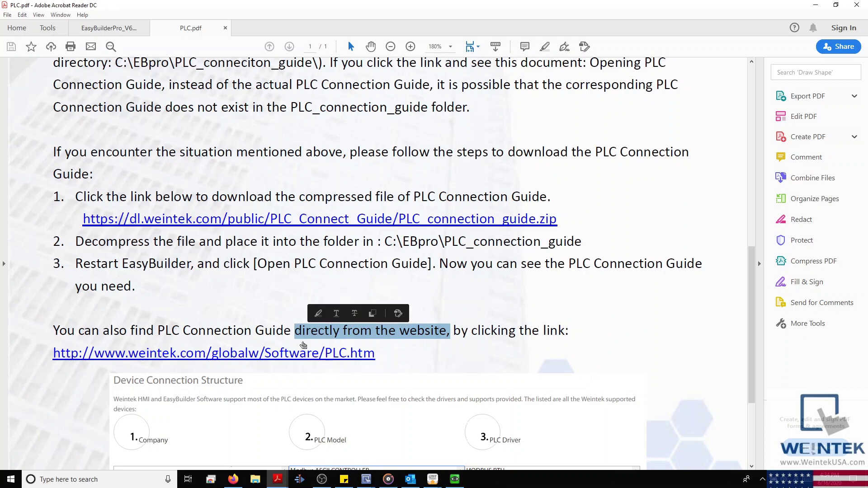
left_click(252, 357)
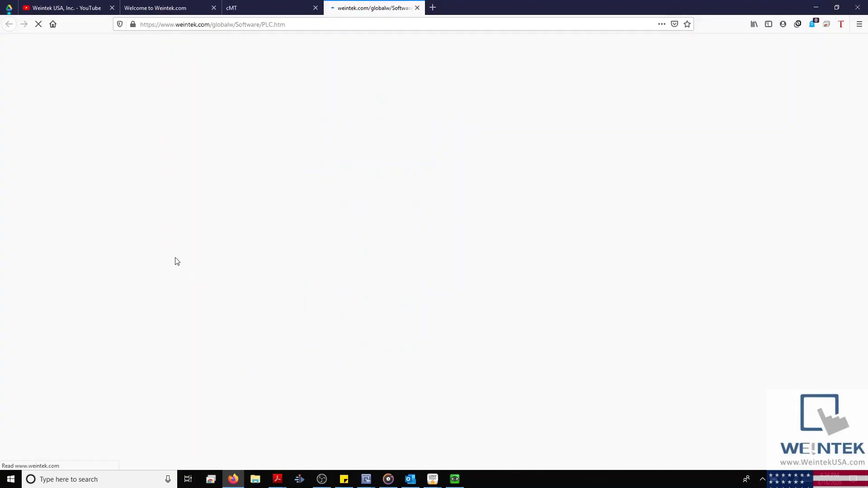
Step: Pick ABB, EtherNet/IP (Implicit Messaging) and its driver, and open that connection guide PDF
left_click(13, 130)
left_click(27, 270)
scroll(37, 292, "down", 1)
left_click(33, 391)
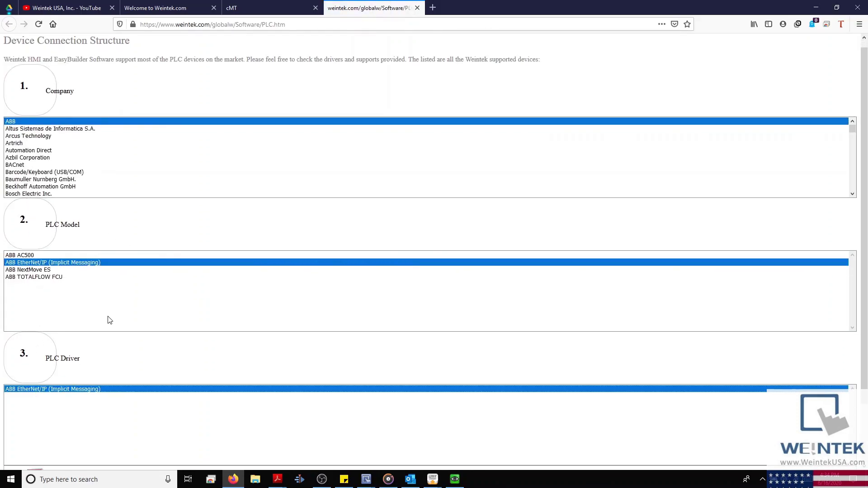
scroll(70, 401, "down", 3)
left_click(38, 441)
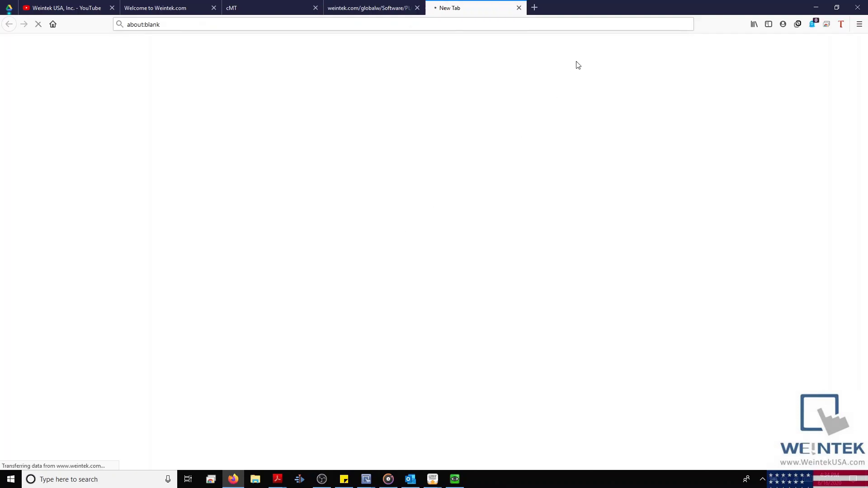
Step: Close the ABB guide and Weintek PLC tabs and minimize Firefox
double_click(777, 4)
left_click_drag(777, 5, 565, 0)
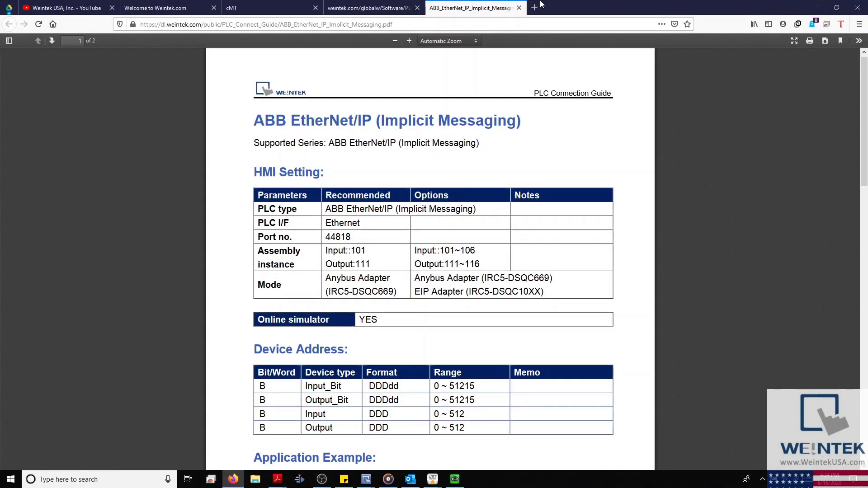
left_click(519, 8)
left_click(416, 8)
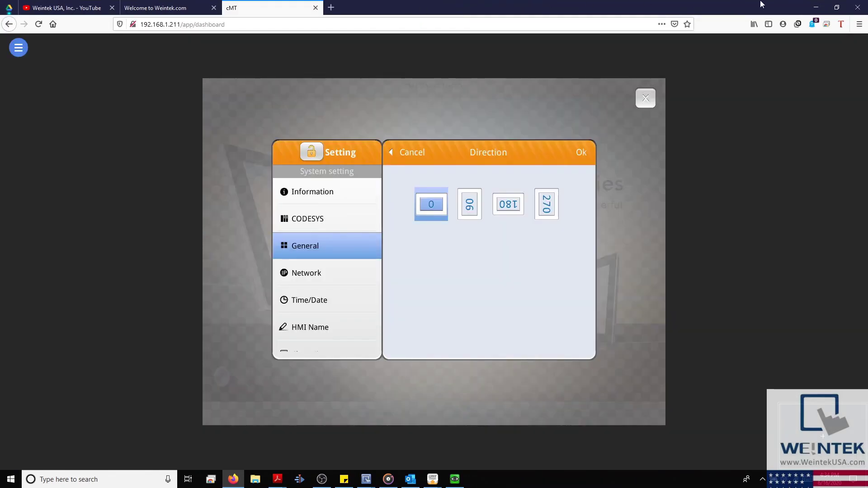
left_click(816, 7)
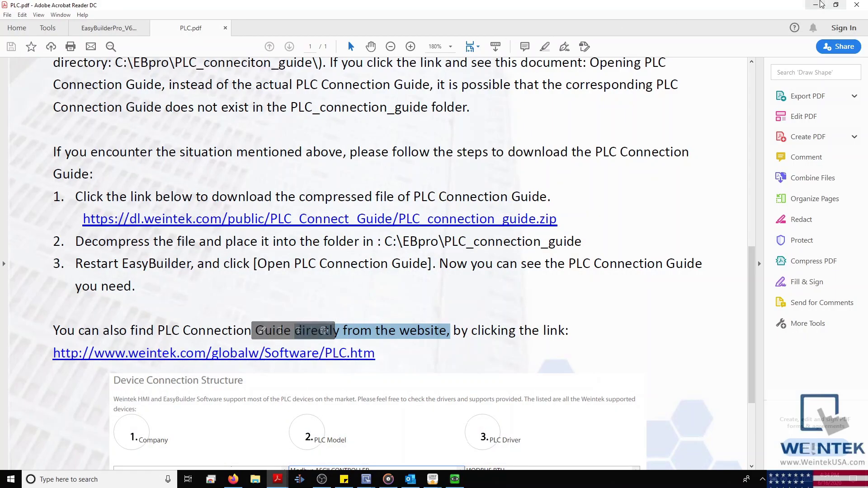
Step: Add a Siemens S7-1200/S7-1500 symbolic addressing device and close the system settings
left_click(816, 4)
left_click(488, 183)
type("S7")
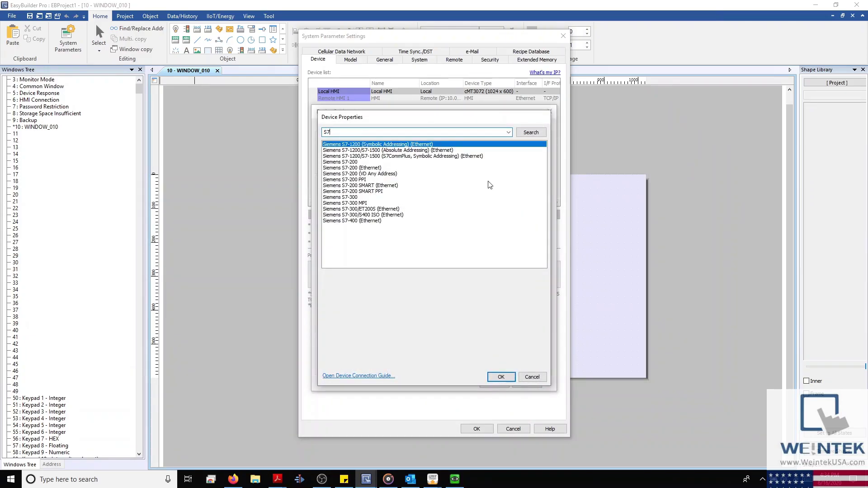
double_click(437, 156)
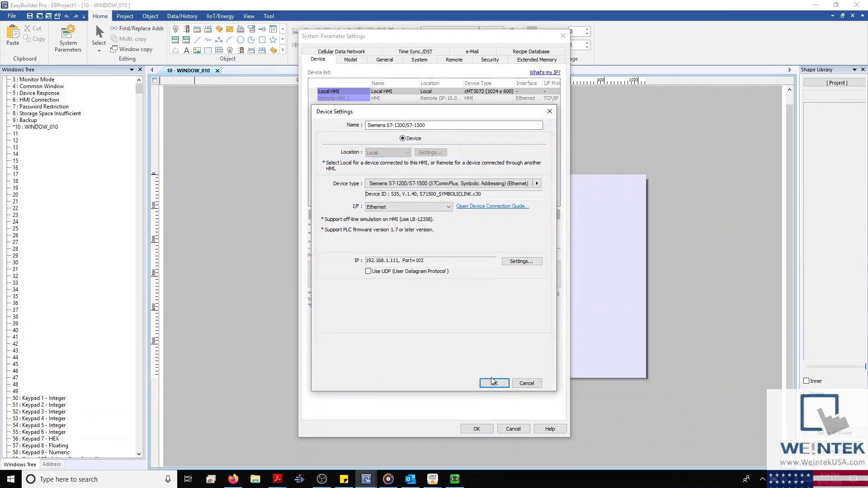
left_click(494, 383)
left_click(513, 429)
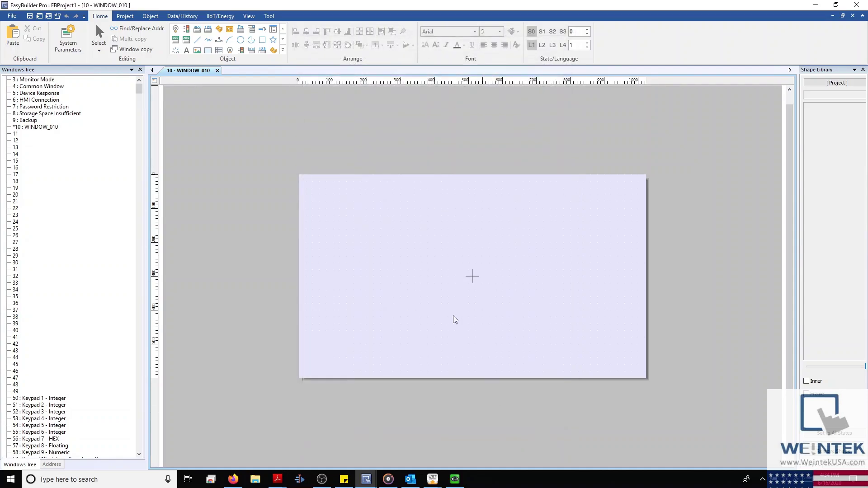
Step: Add the Siemens S7-1200/S7-1500 (Ethernet) device again in System Parameters
left_click(67, 39)
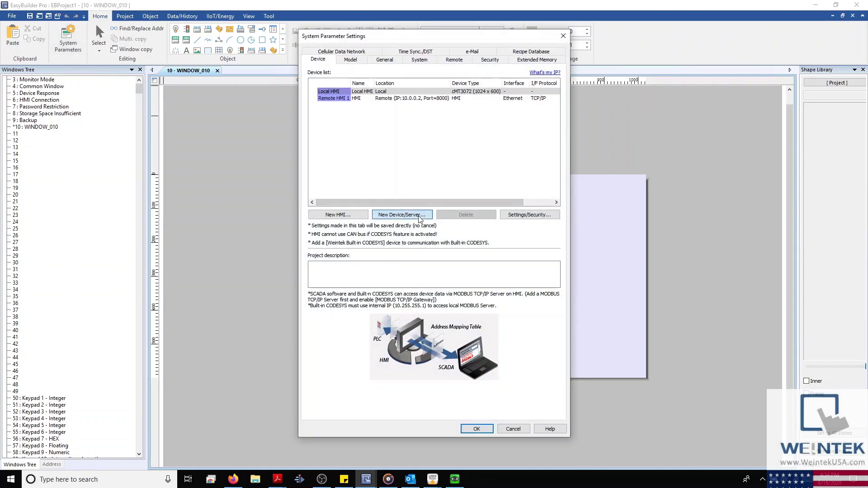
left_click(420, 215)
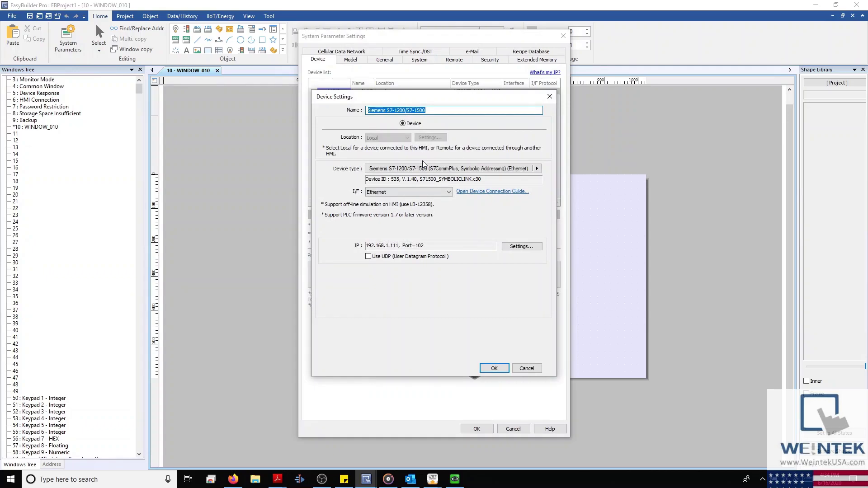
left_click(494, 368)
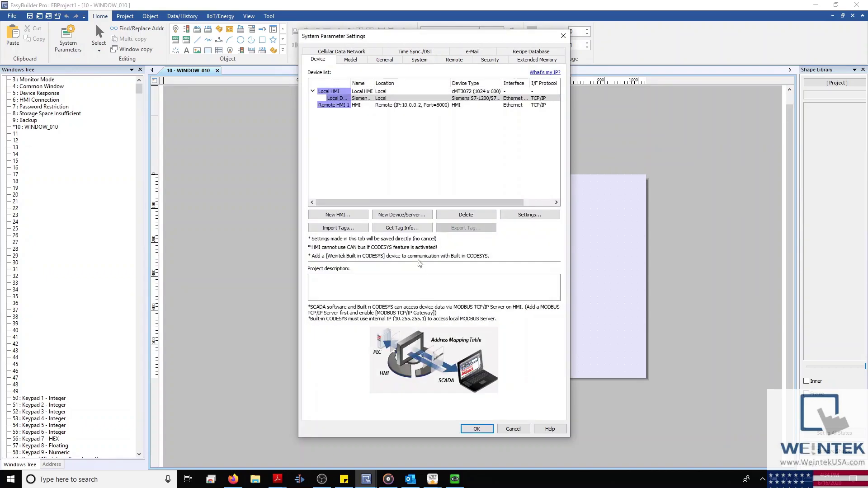
Step: Cancel the Siemens tag import from an .ap file and dismiss the resulting Import Tags warning
left_click(353, 229)
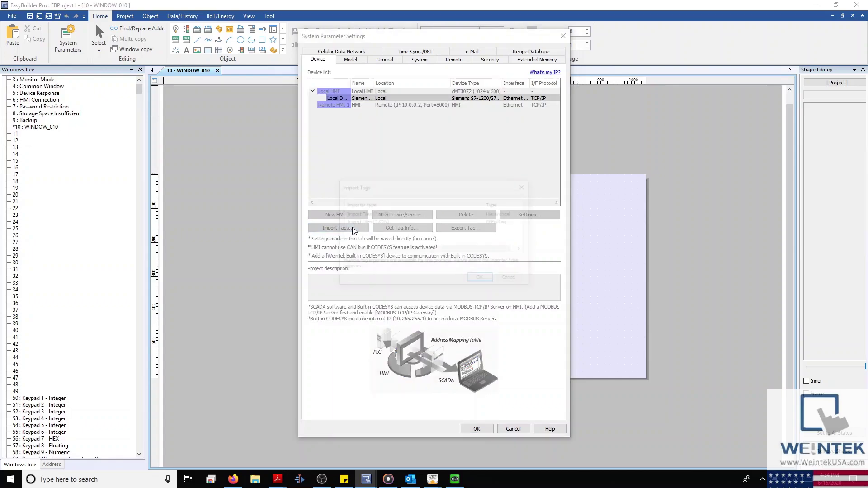
left_click(404, 216)
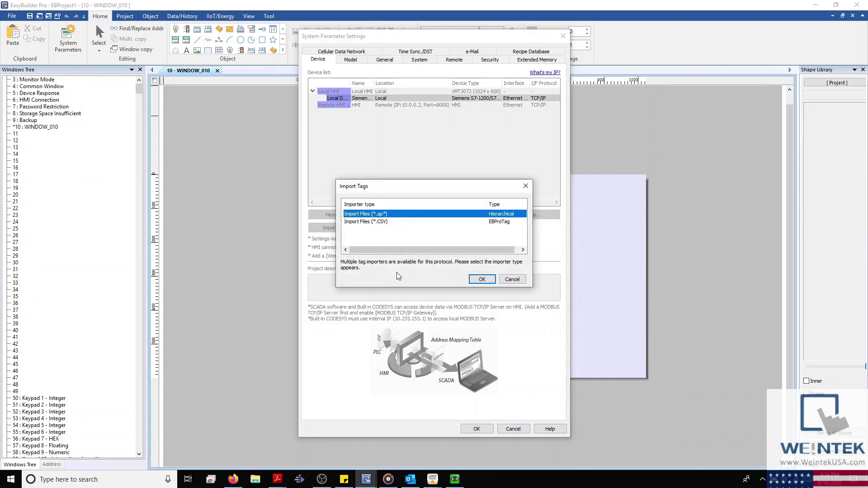
left_click_drag(433, 183, 482, 180)
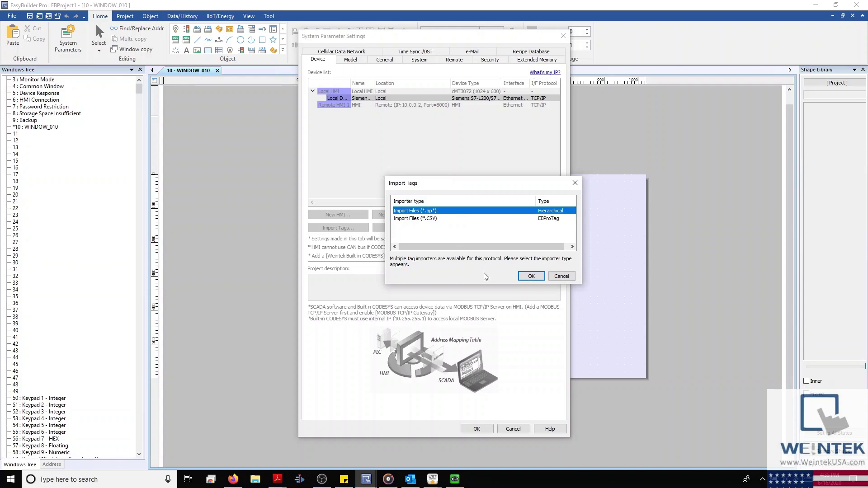
left_click(561, 276)
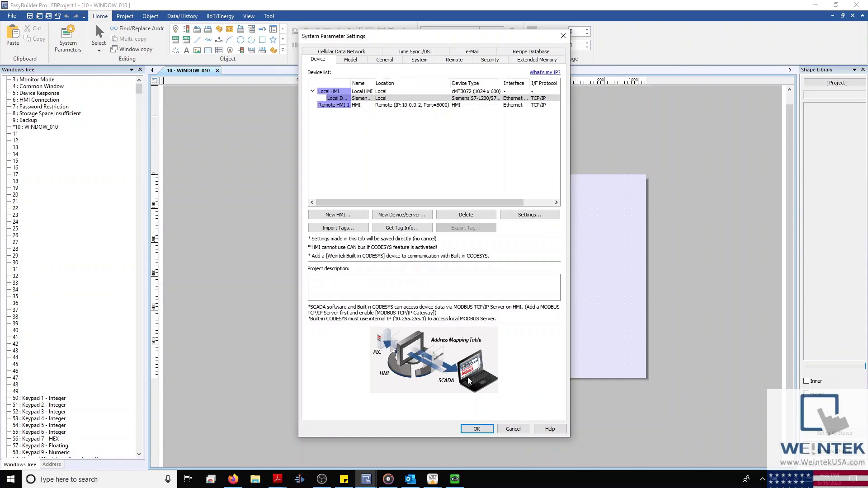
left_click(476, 429)
left_click_drag(431, 209, 425, 247)
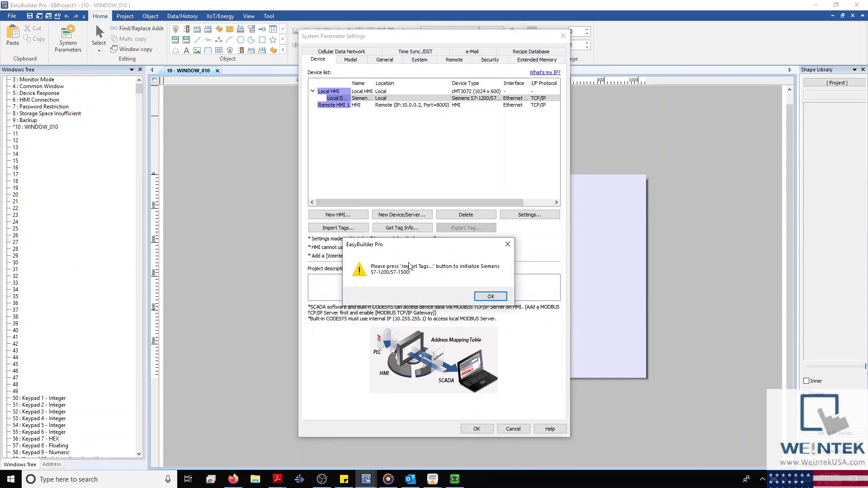
left_click(496, 298)
Step: Delete the Siemens device and Remote HMI 1, then switch the model to cMT3090 (1024 x 768) with resizing
left_click(420, 105)
left_click(465, 214)
left_click(352, 61)
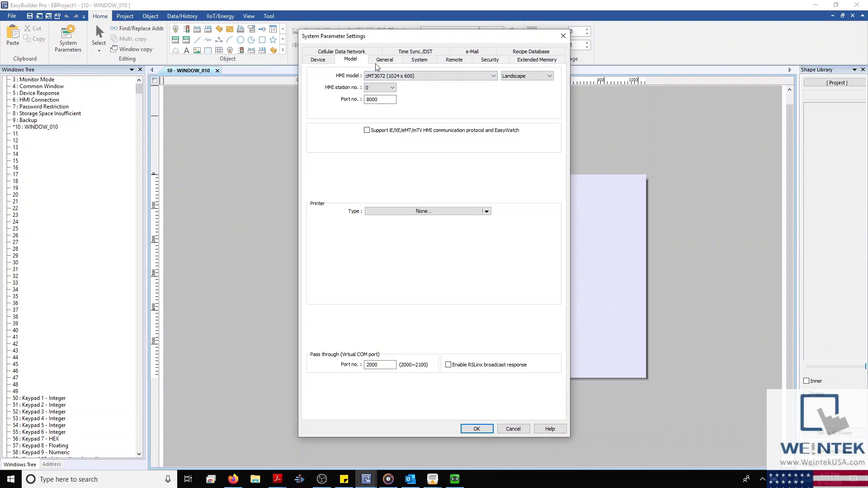
left_click(442, 78)
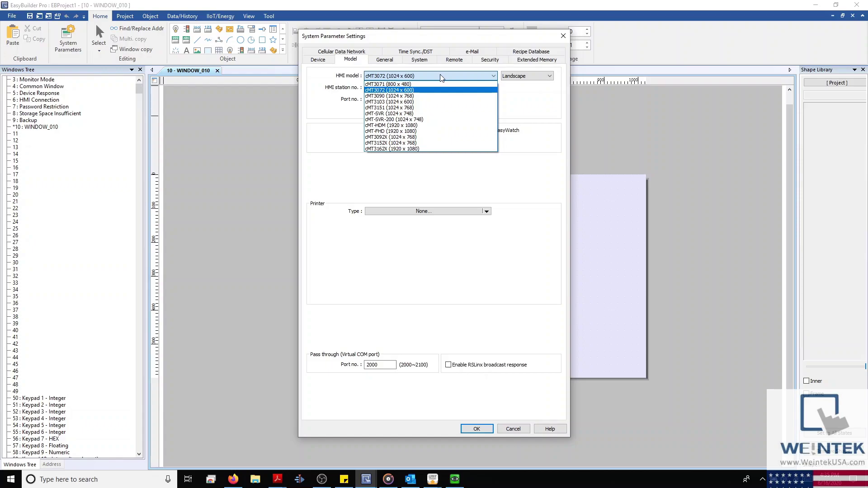
left_click(412, 96)
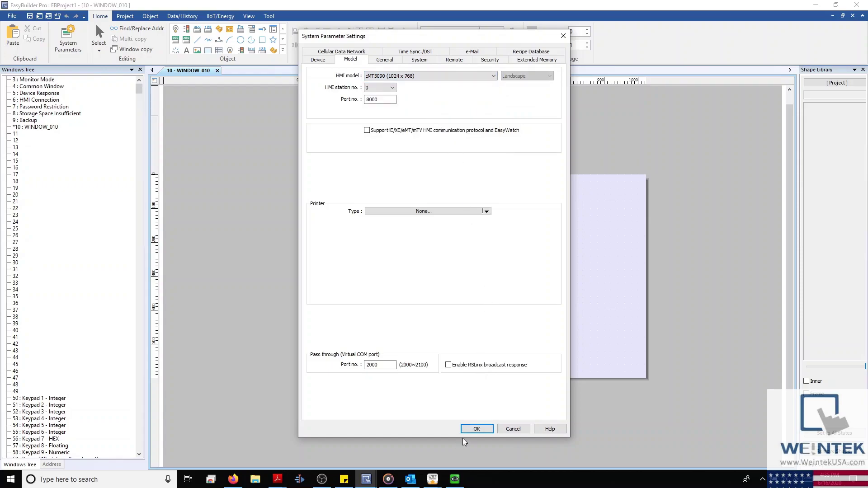
left_click(472, 429)
key("Return")
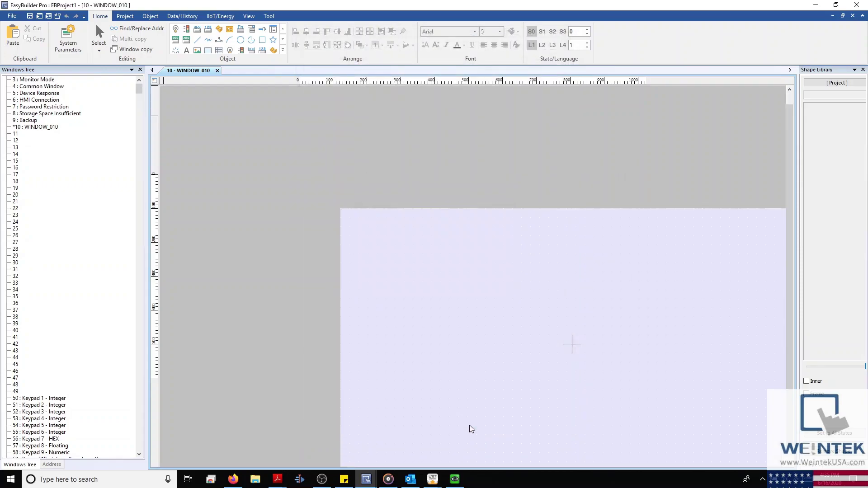
Step: Change the HMI model back to cMT3072 (1024 x 600), resizing windows and objects
left_click(69, 44)
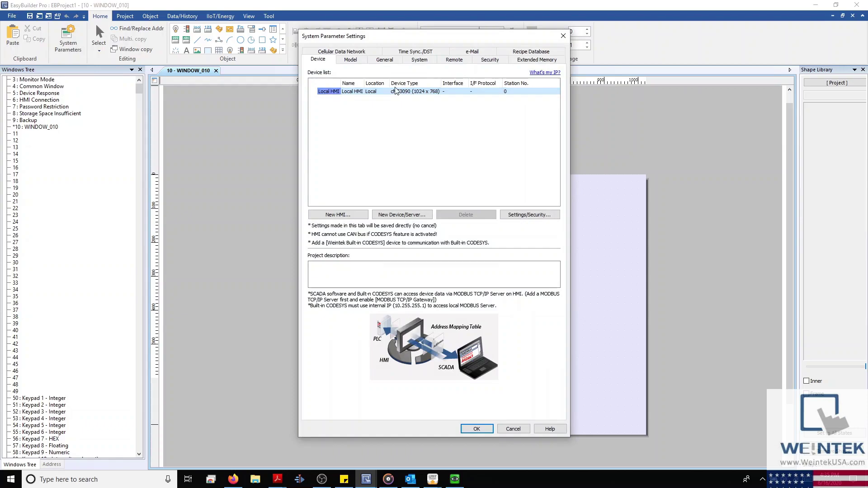
left_click(346, 60)
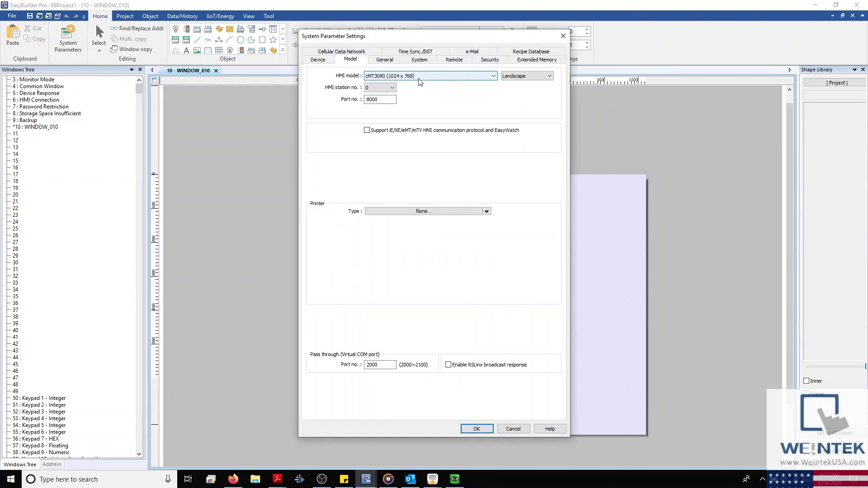
left_click(419, 77)
left_click(407, 89)
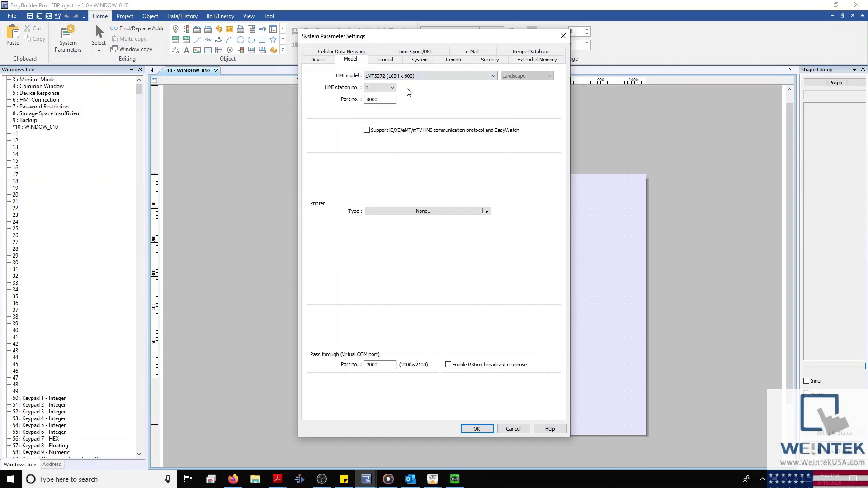
key("Return")
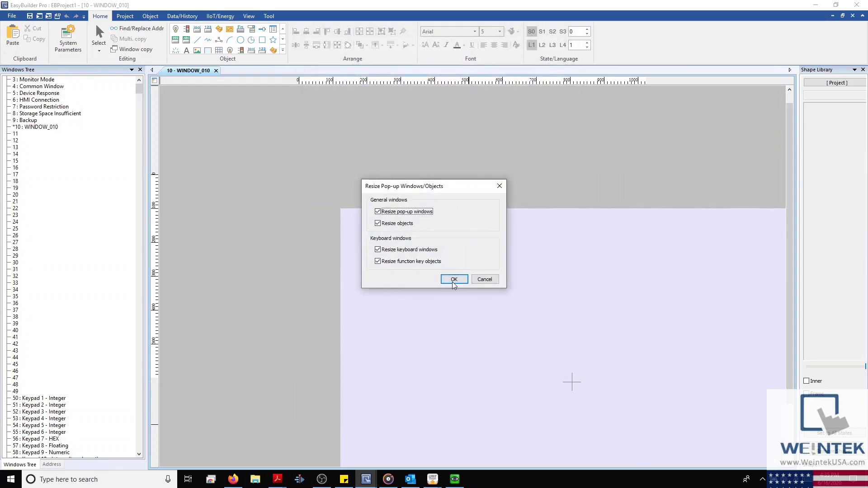
left_click(452, 281)
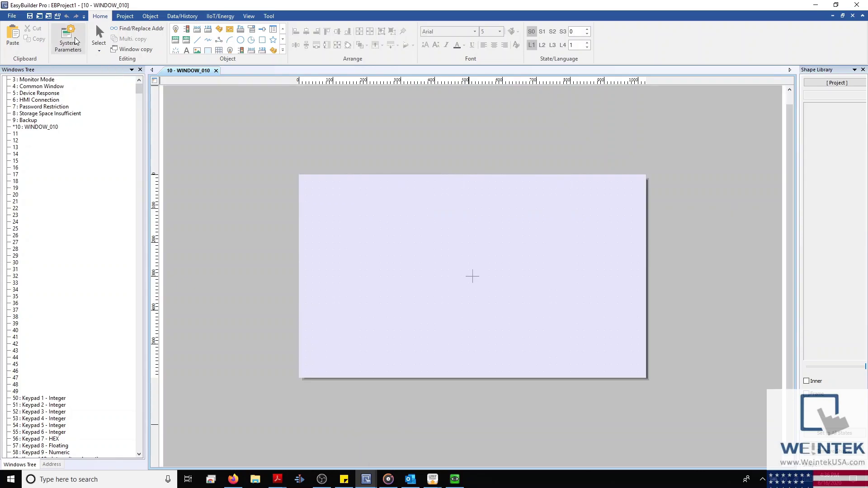
left_click(69, 38)
left_click(358, 60)
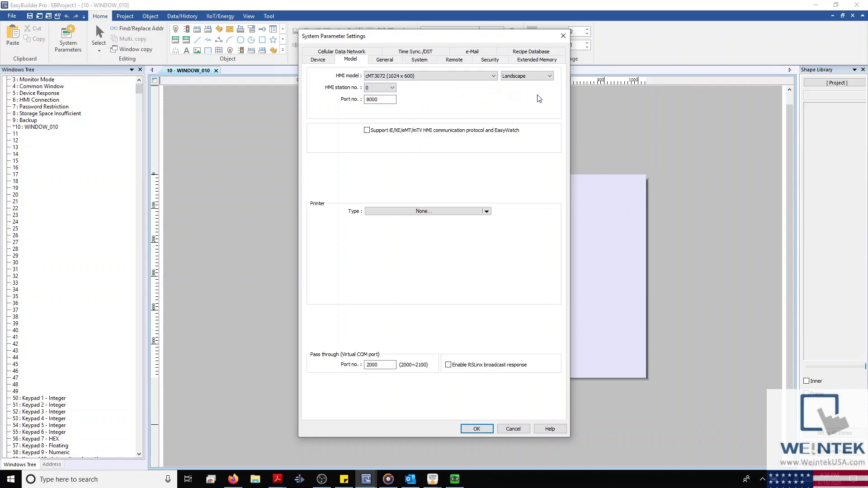
Step: Try Portrait orientation for the cMT3072, then set it back to Landscape
left_click(543, 80)
left_click(524, 90)
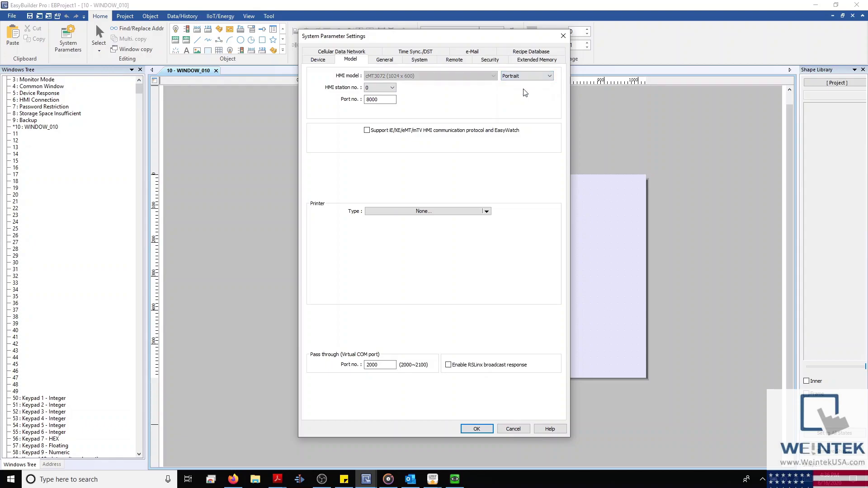
left_click(527, 76)
left_click(516, 83)
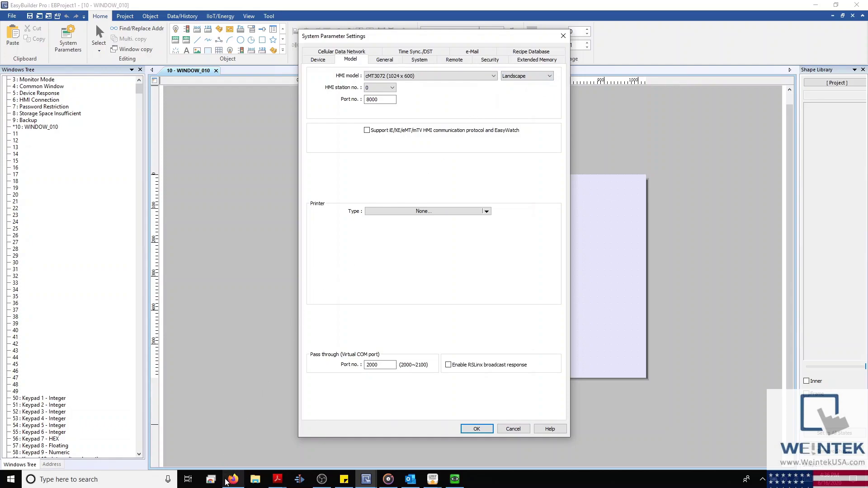
Step: In the Firefox cMT dashboard, review the Direction options and leave it at 0
mouse_move(226, 482)
left_click(251, 422)
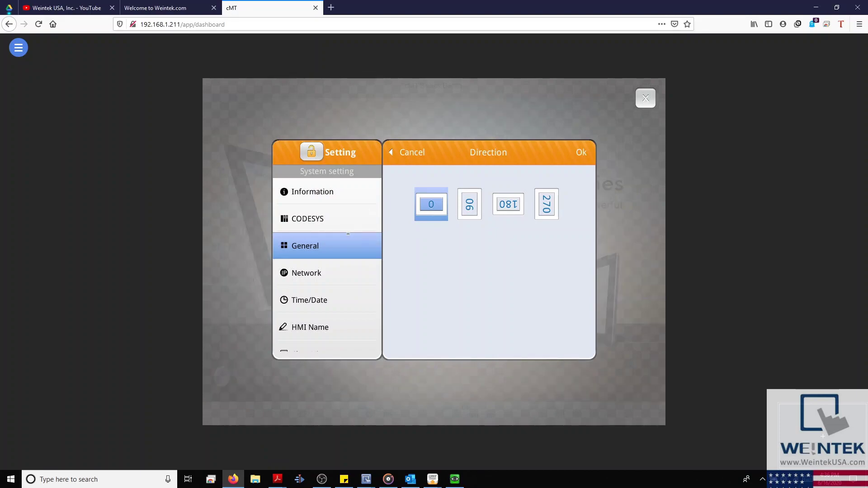
left_click(410, 151)
left_click(557, 177)
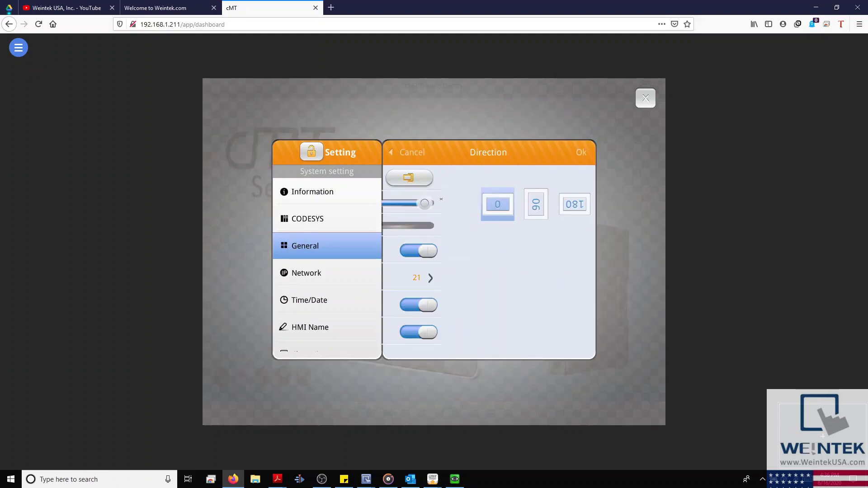
left_click(411, 151)
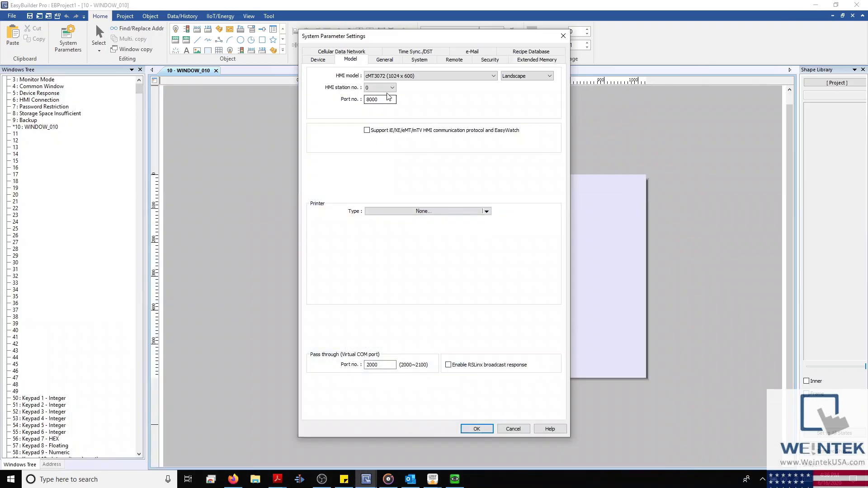
left_click(391, 88)
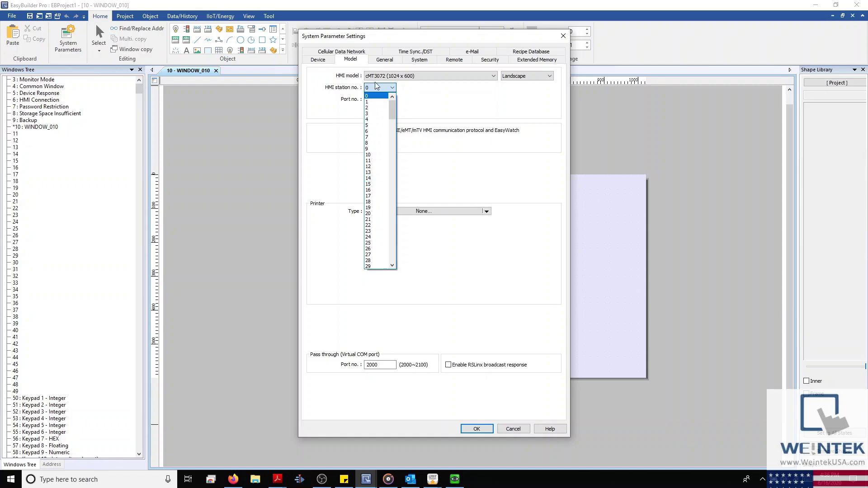
scroll(379, 258, "down", 20)
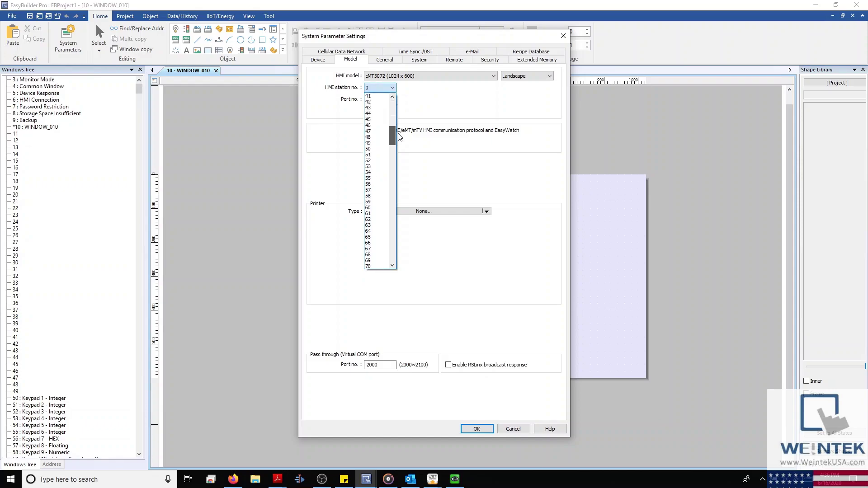
left_click_drag(392, 251, 427, 93)
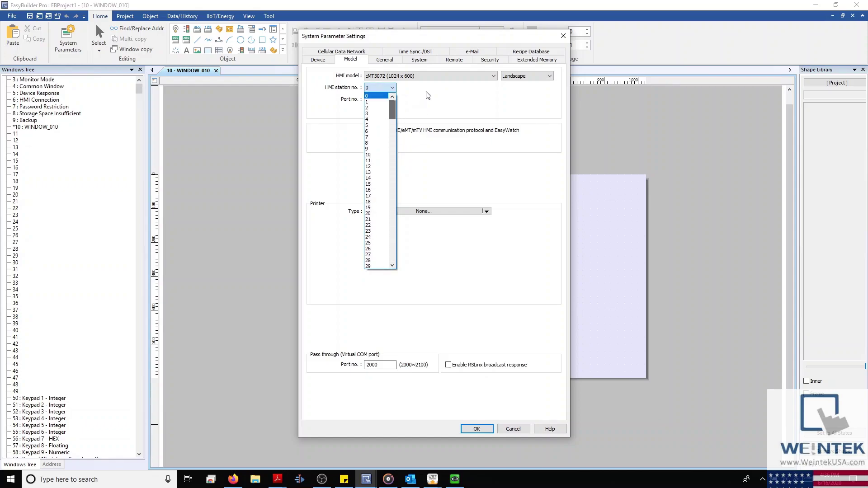
left_click(380, 97)
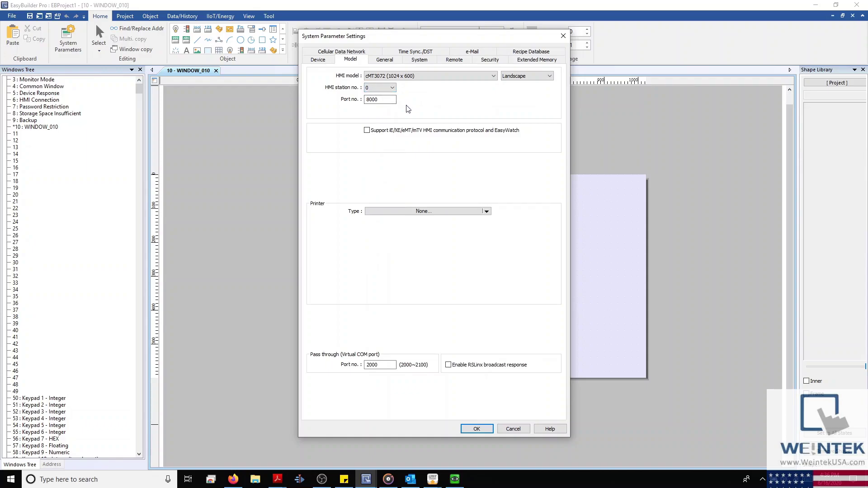
double_click(381, 102)
left_click(367, 130)
double_click(388, 144)
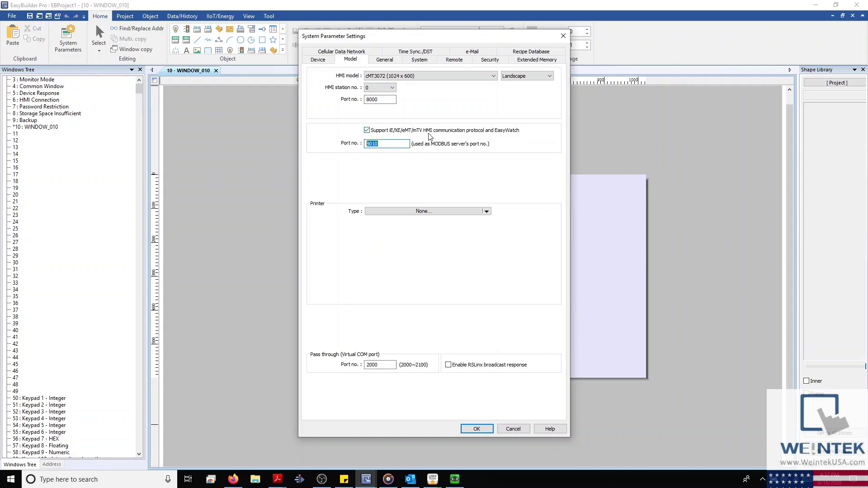
left_click(367, 130)
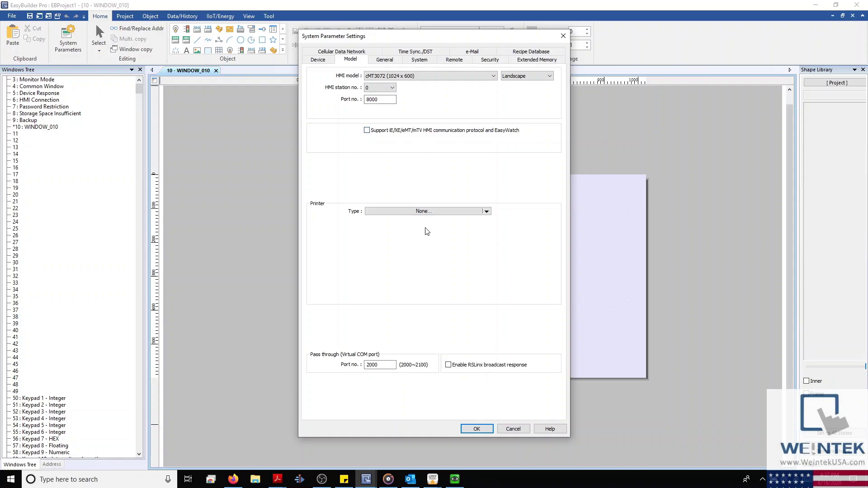
left_click(486, 212)
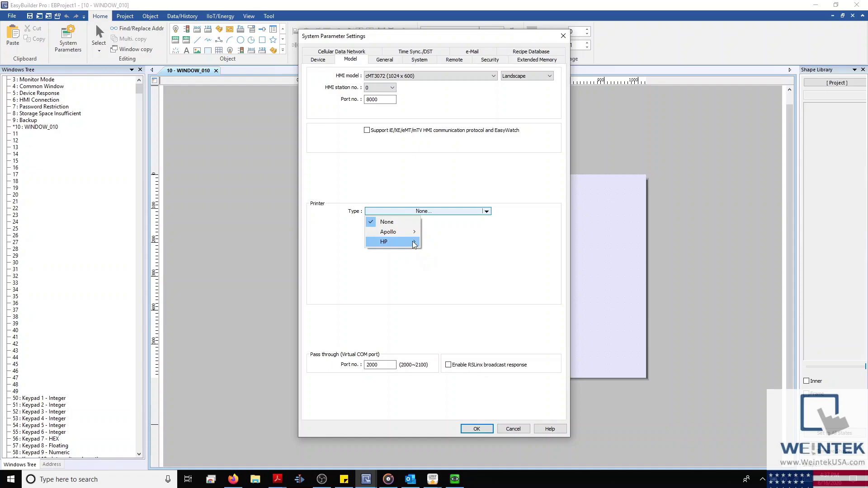
mouse_move(414, 244)
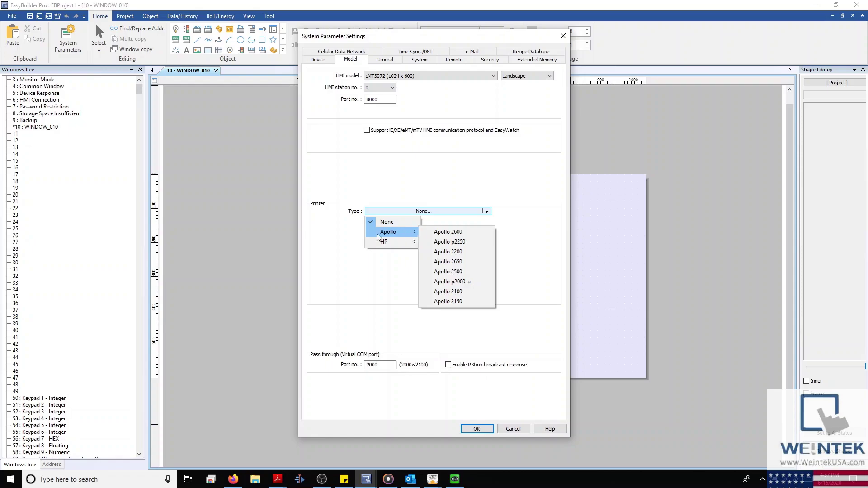
left_click(348, 255)
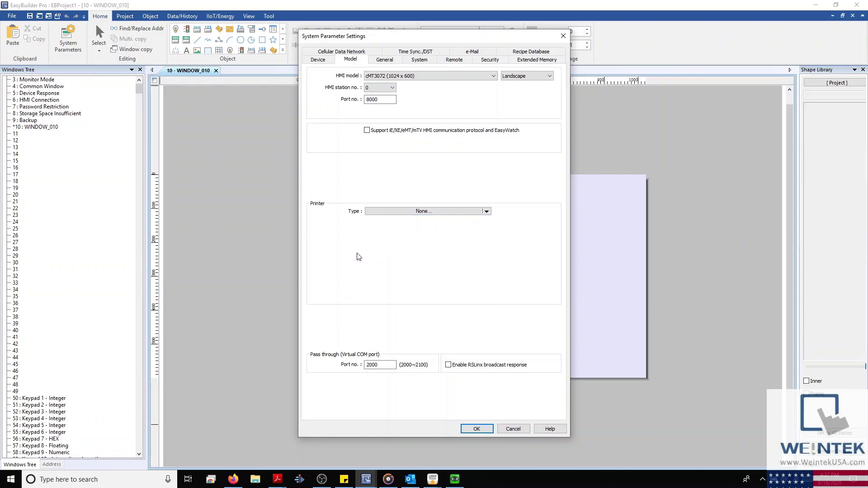
double_click(373, 365)
left_click(80, 480)
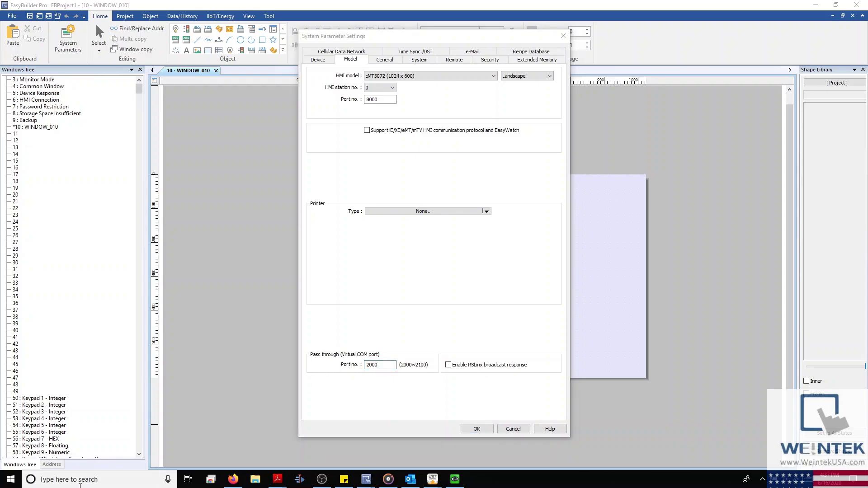
Step: Open Utility Manager, look over the Analysis & Testing pass-through tools, and close it
type("uti")
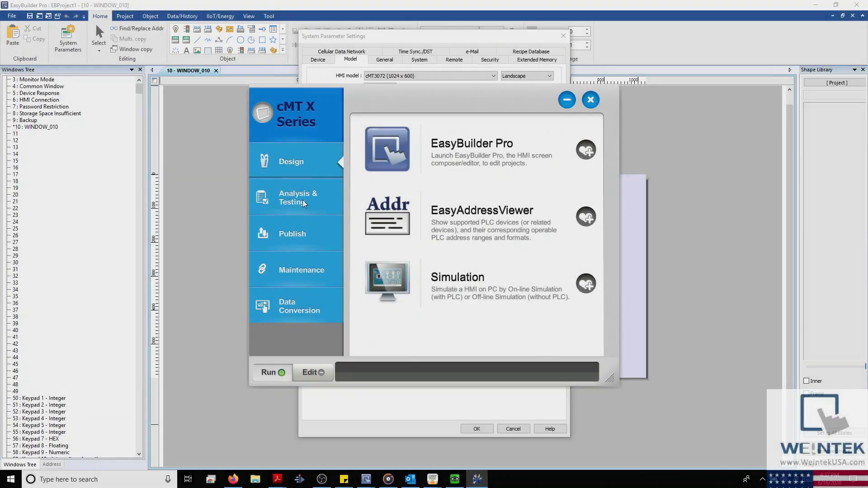
left_click(303, 199)
scroll(468, 326, "down", 2)
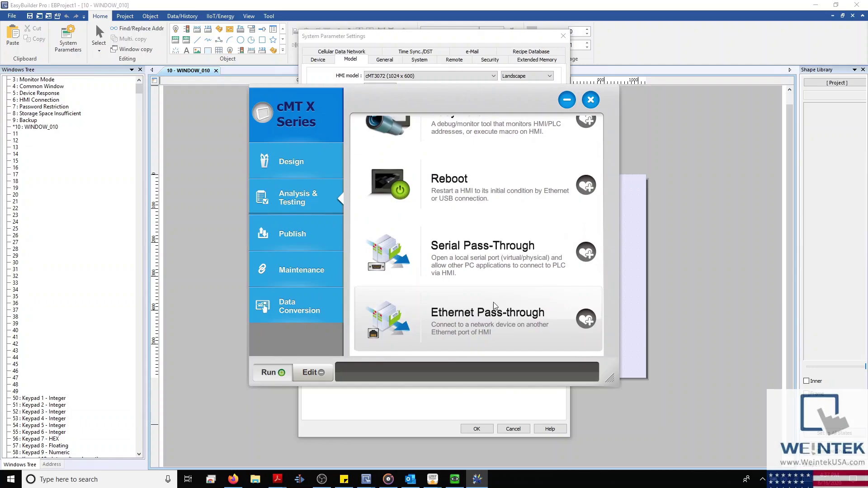
left_click(591, 100)
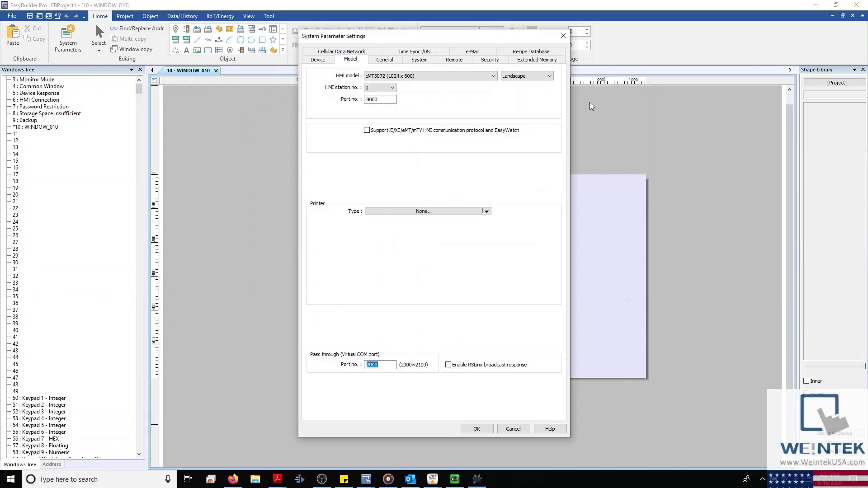
Step: Toggle the RSLinx broadcast response on and back off, leaving it disabled
left_click(448, 365)
left_click(448, 365)
left_click(385, 60)
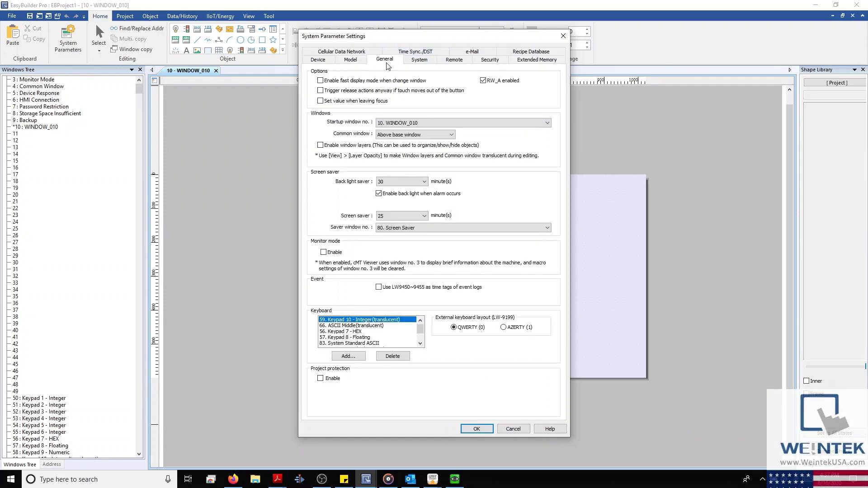
Step: Leave 'Enable fast display mode when change window' off after testing it, and apply the settings
left_click_drag(419, 36, 251, 45)
left_click(153, 89)
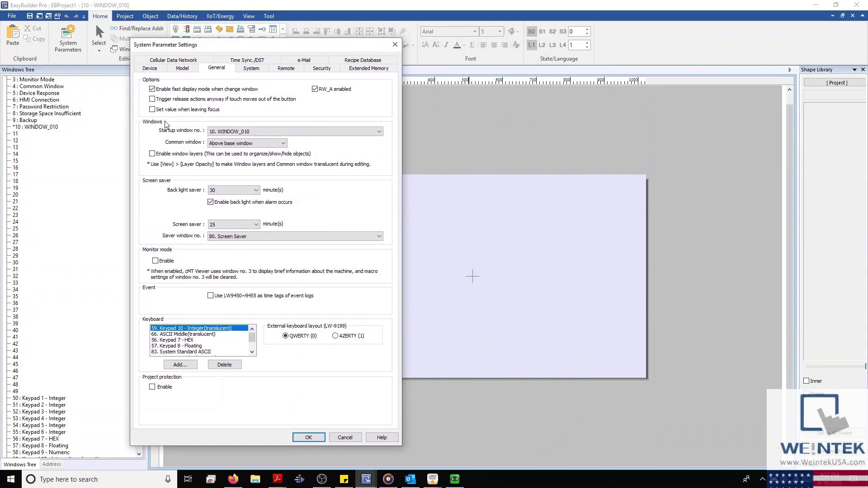
left_click(153, 90)
left_click(308, 437)
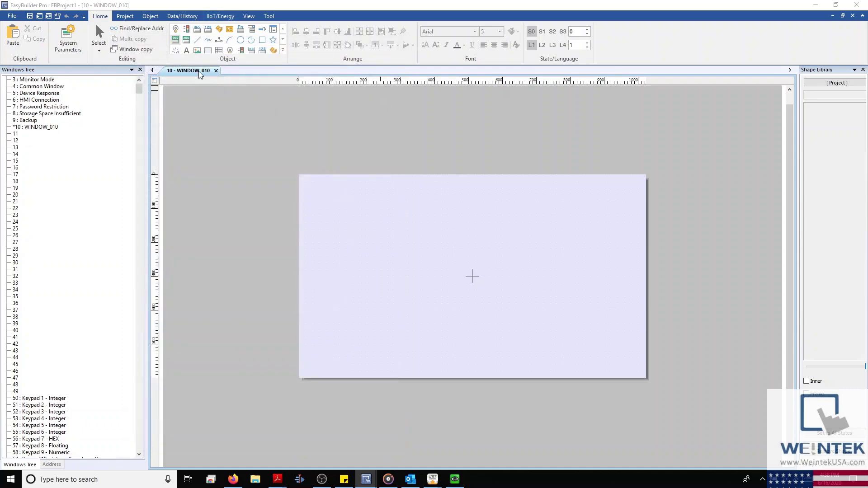
Step: Create a Numeric object with address type RW_A and address 0
left_click(175, 39)
left_click(388, 229)
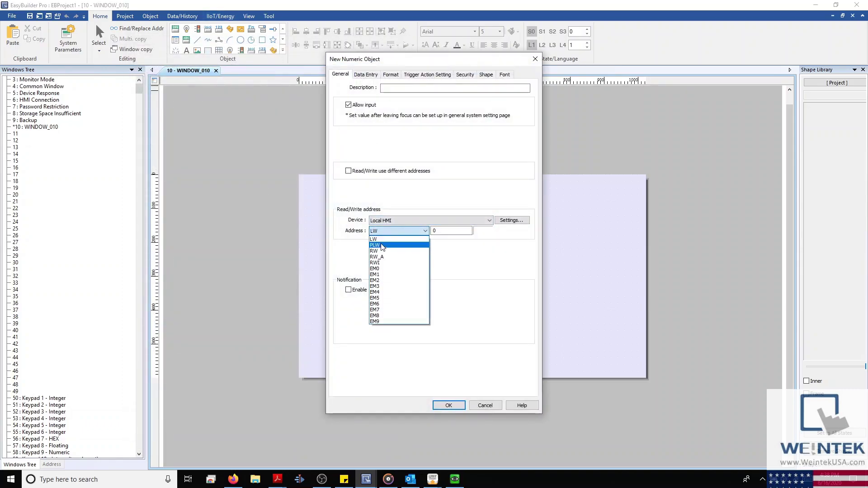
left_click(379, 257)
double_click(441, 232)
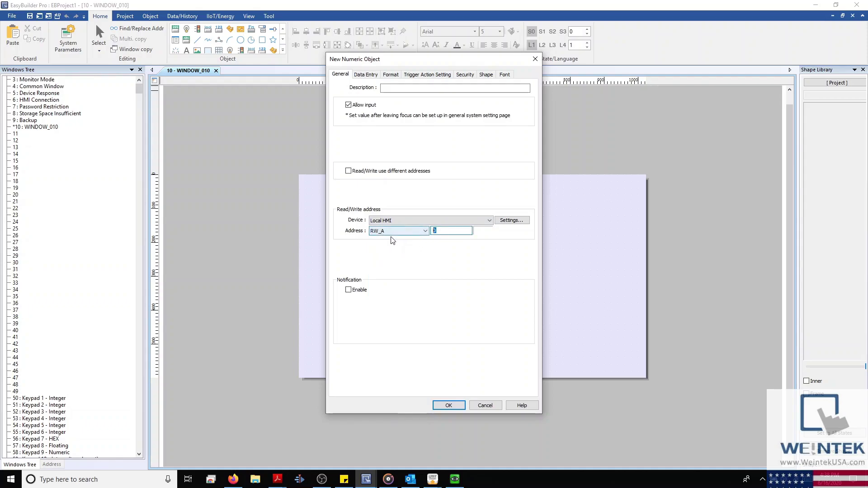
left_click(449, 405)
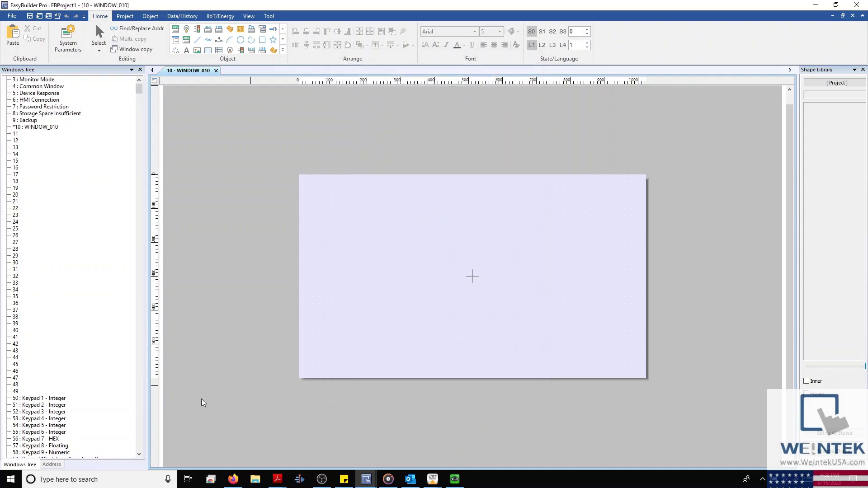
Step: Browse the Local HMI's RW_A address range in the address browser
left_click(54, 467)
left_click(101, 120)
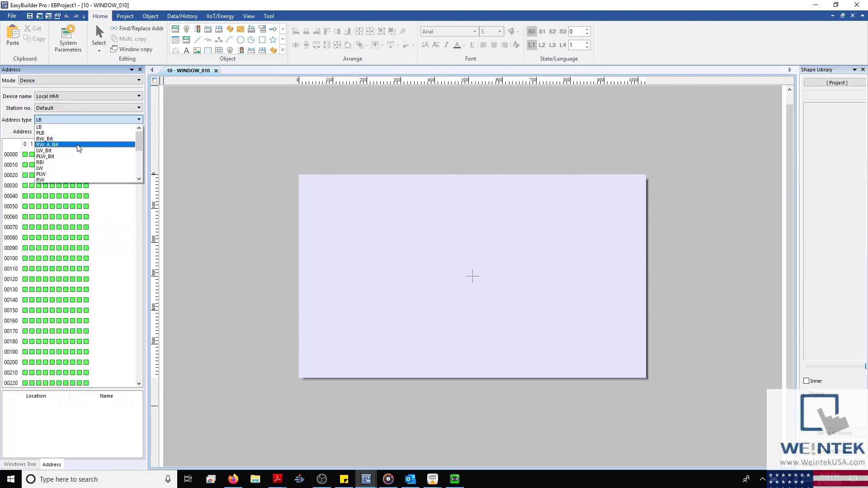
scroll(75, 167, "down", 1)
left_click(75, 171)
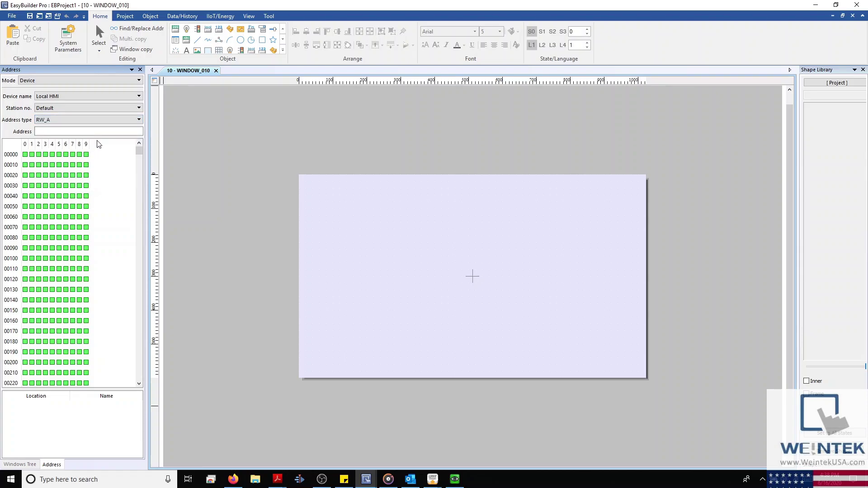
left_click(68, 38)
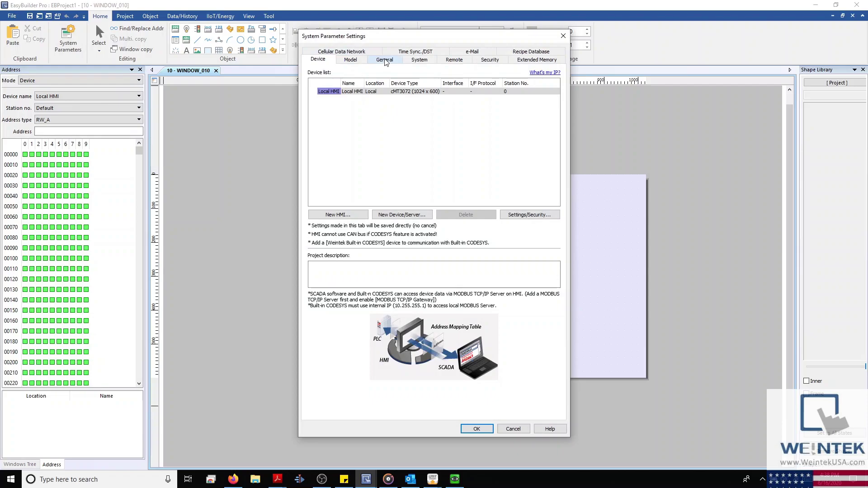
Step: Enable trigger release actions when touch slides off on the General tab
left_click(361, 61)
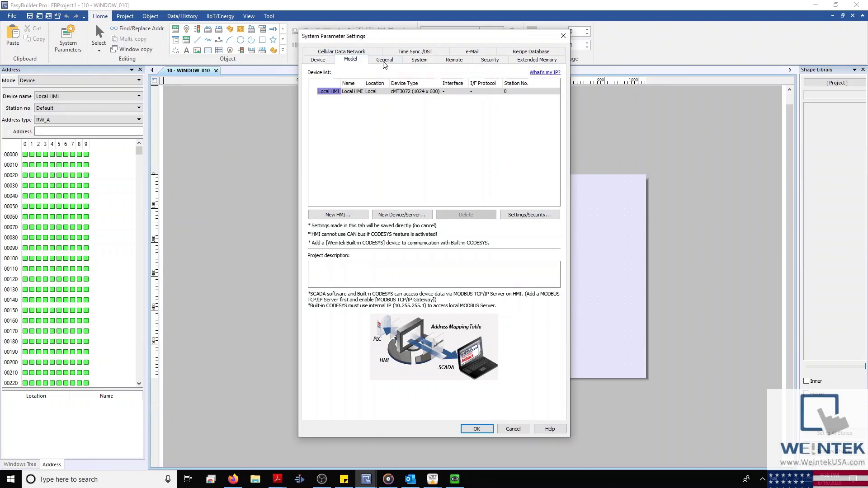
left_click(384, 62)
left_click(326, 91)
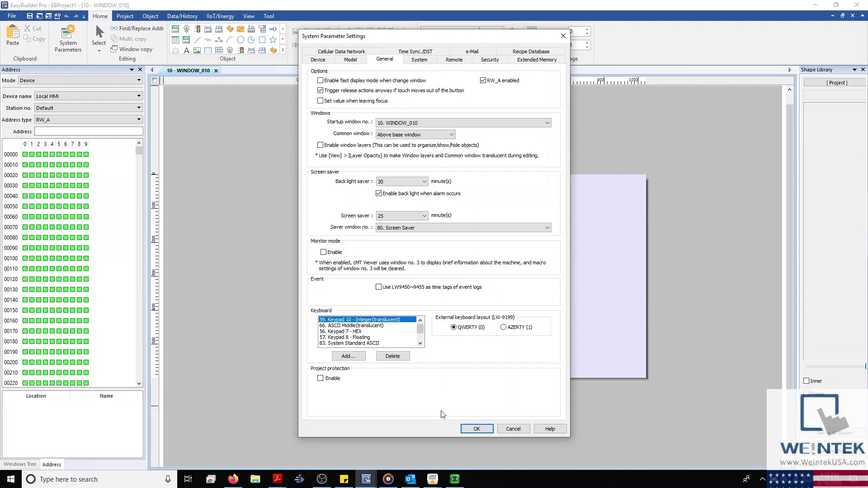
Step: Check the cMT Viewer simulation, minimise it, and enable 'Set value when leaving focus'
left_click(420, 483)
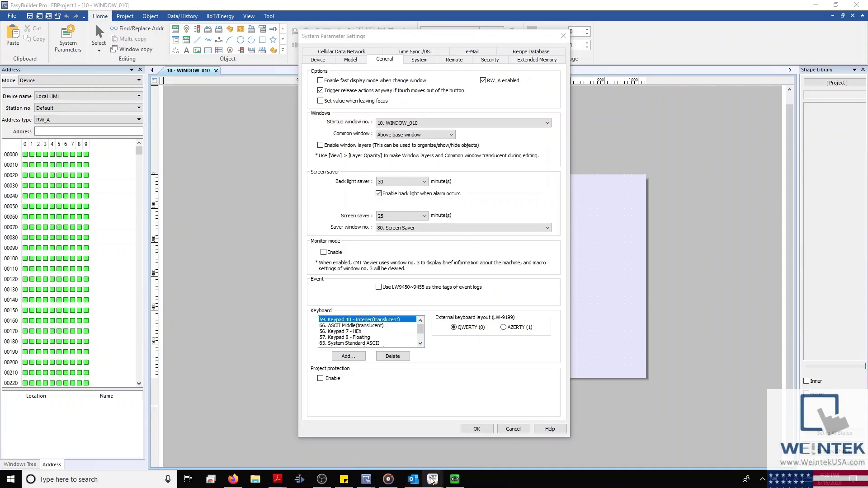
left_click(468, 450)
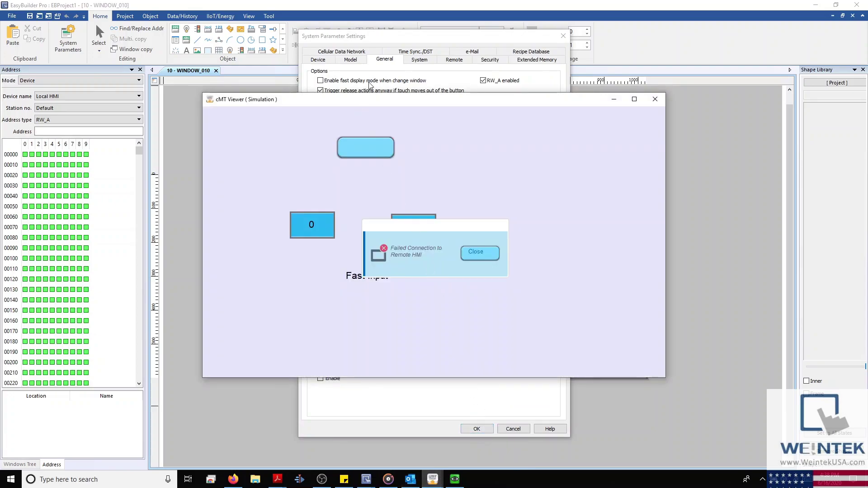
left_click_drag(377, 100, 552, 106)
left_click(660, 256)
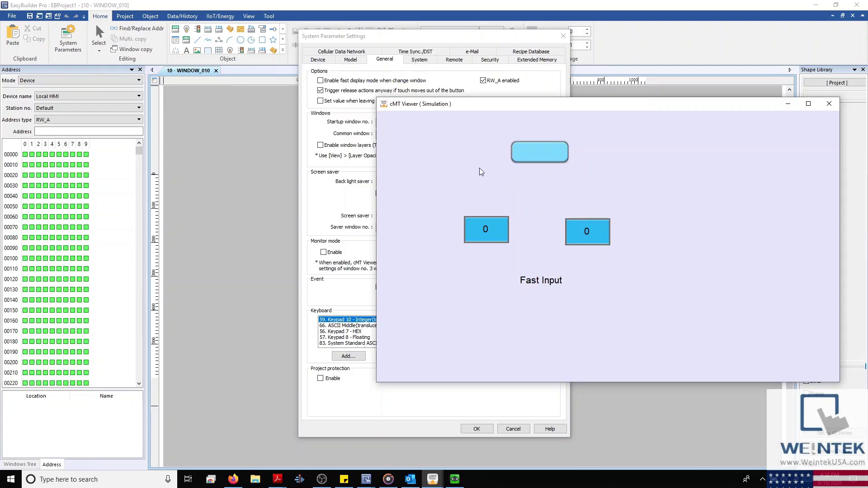
left_click_drag(467, 107, 357, 127)
left_click(678, 123)
left_click(320, 100)
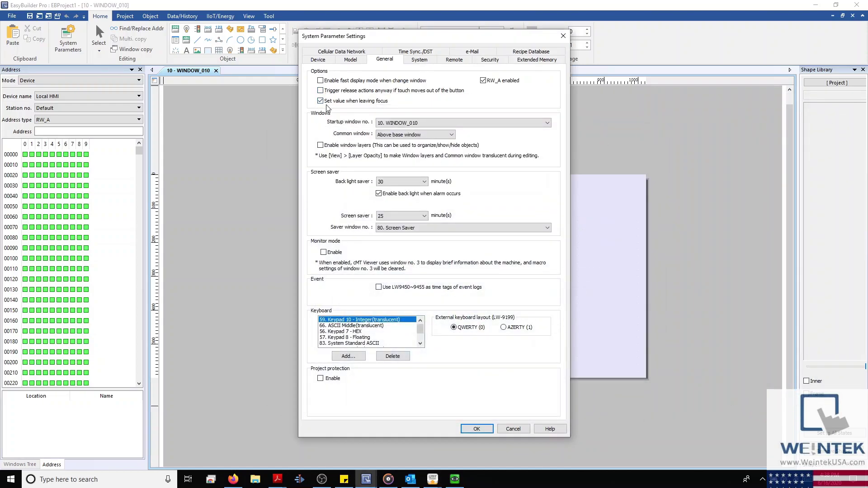
Step: Restore the cMT Viewer simulation and enter 95 in the right numeric box
mouse_move(442, 479)
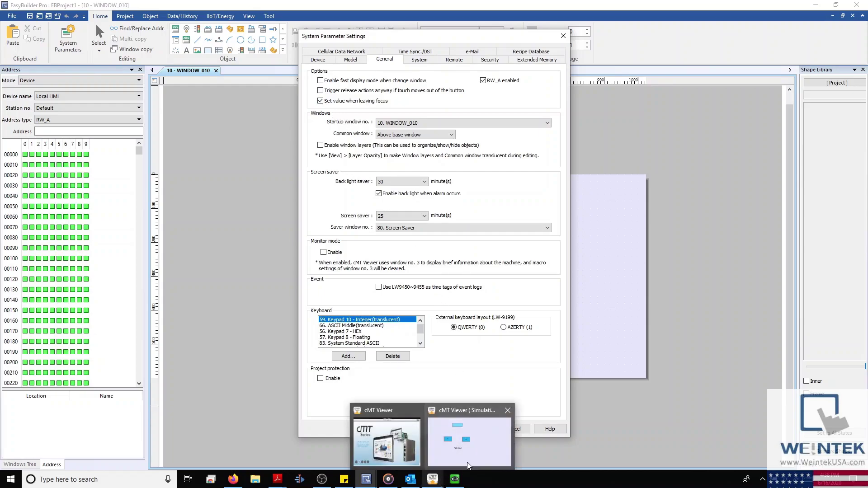
left_click(471, 438)
left_click_drag(412, 129, 438, 152)
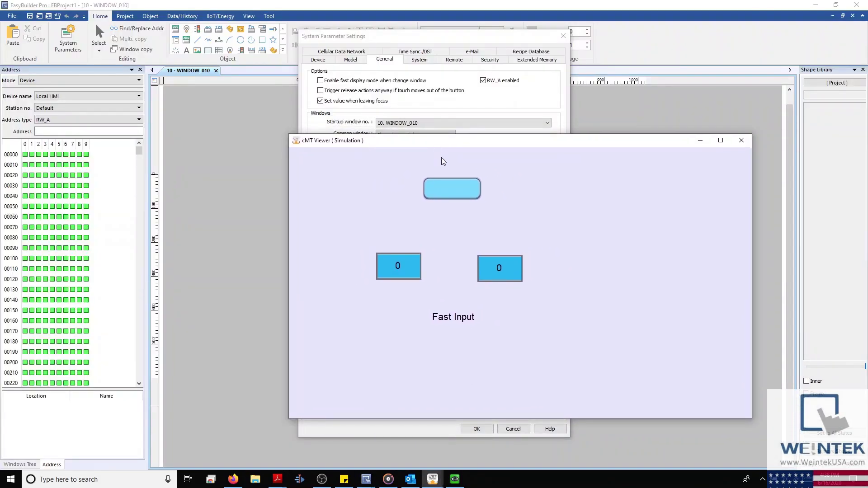
left_click(504, 274)
left_click(517, 268)
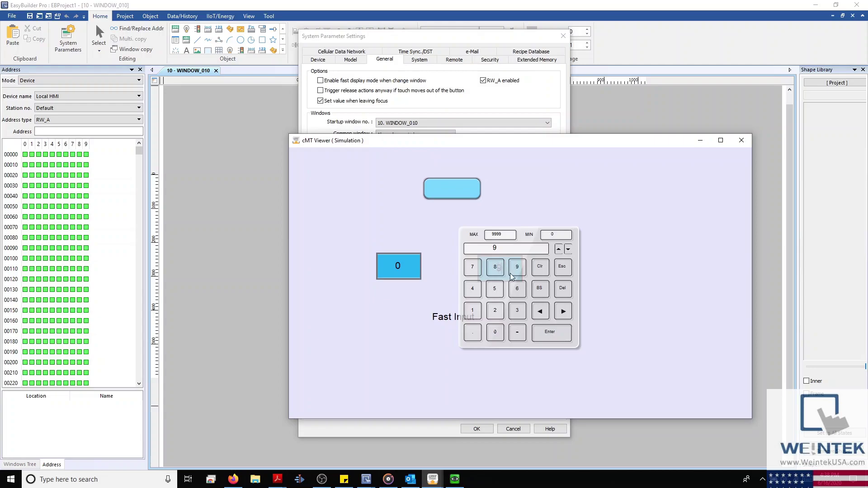
left_click(494, 288)
left_click(541, 331)
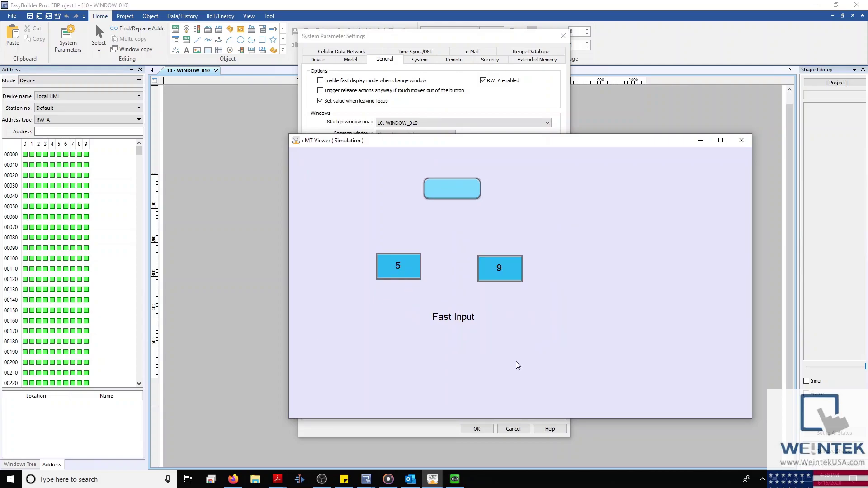
Step: Enter 4 in the left numeric box and 20 in the right one, then minimise the viewer
left_click(399, 265)
left_click(480, 293)
left_click(543, 334)
left_click(507, 271)
left_click(495, 311)
left_click(495, 331)
left_click(700, 141)
left_click(421, 124)
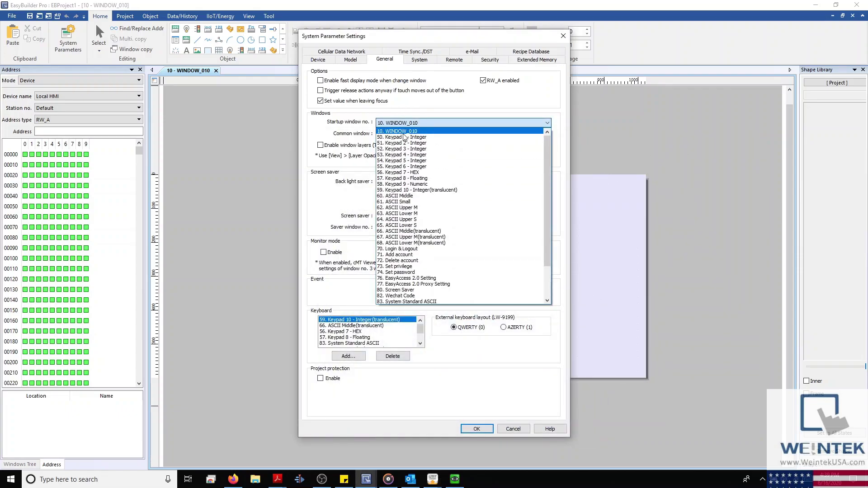
Step: Keep startup window 10. WINDOW_010, try Below, then set the common window back to Above base window and confirm
left_click(430, 120)
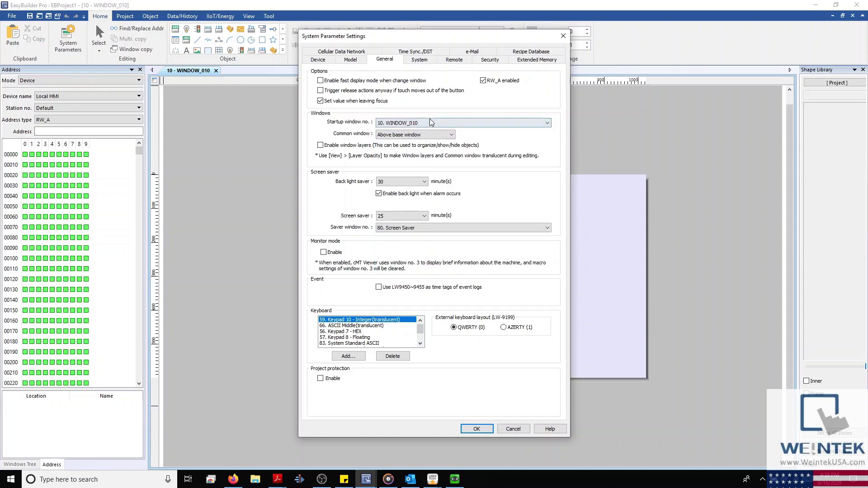
left_click(449, 138)
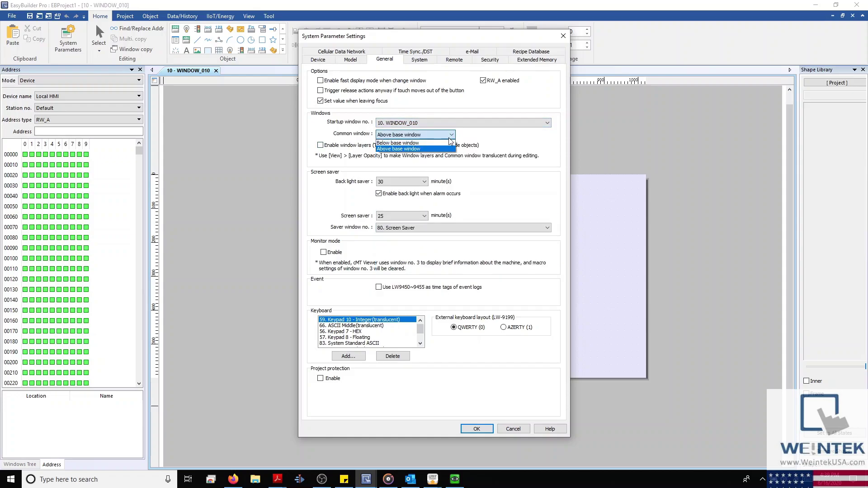
left_click(435, 143)
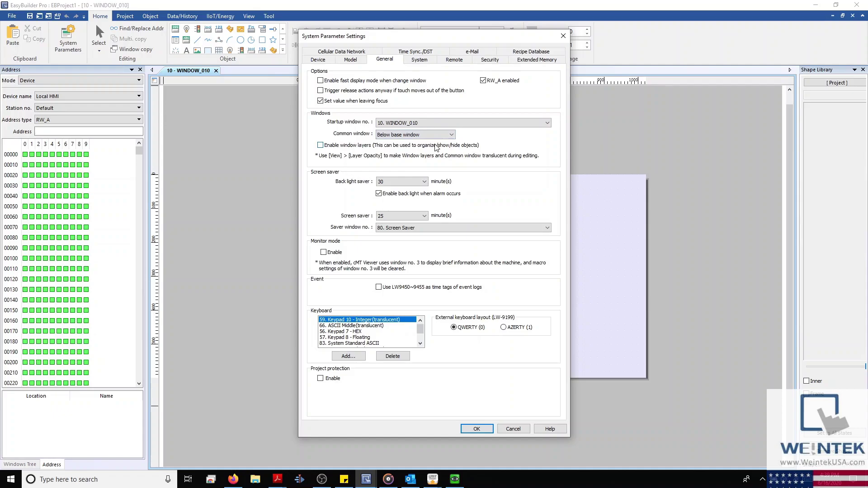
left_click(437, 136)
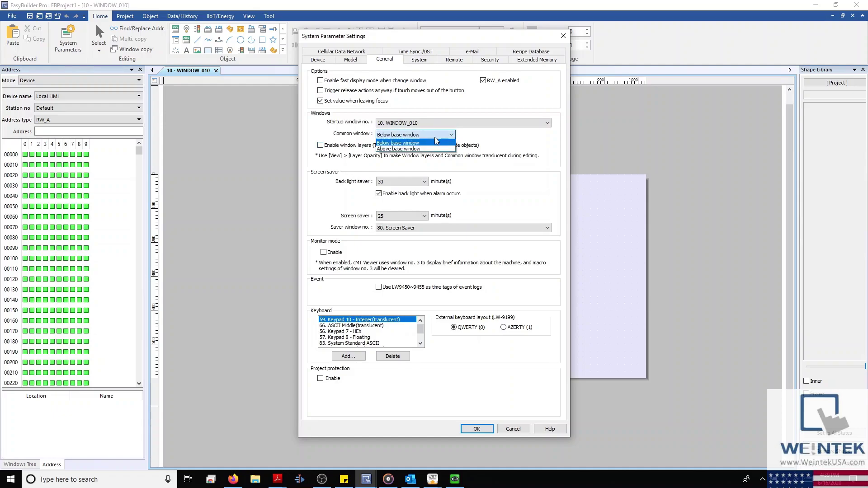
left_click(425, 147)
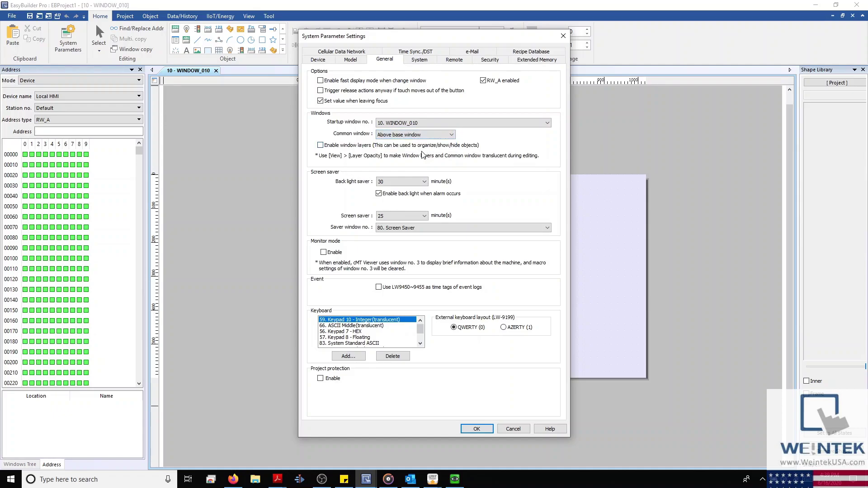
left_click(475, 430)
left_click(19, 465)
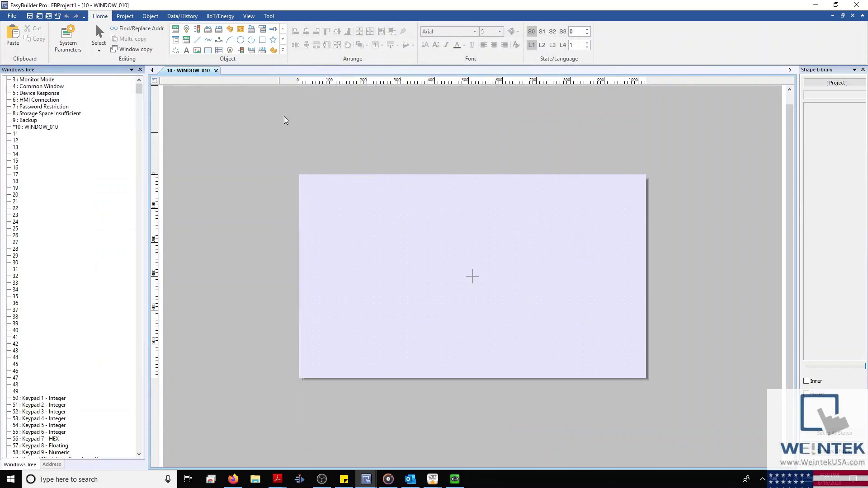
Step: Place a bit lamp BL_1 (LB-0) on the Common Window (window 4)
double_click(42, 86)
left_click(204, 30)
left_click(379, 227)
Step: On WINDOW_010, show and then hide Common Window objects from the View options
left_click(188, 70)
left_click(248, 16)
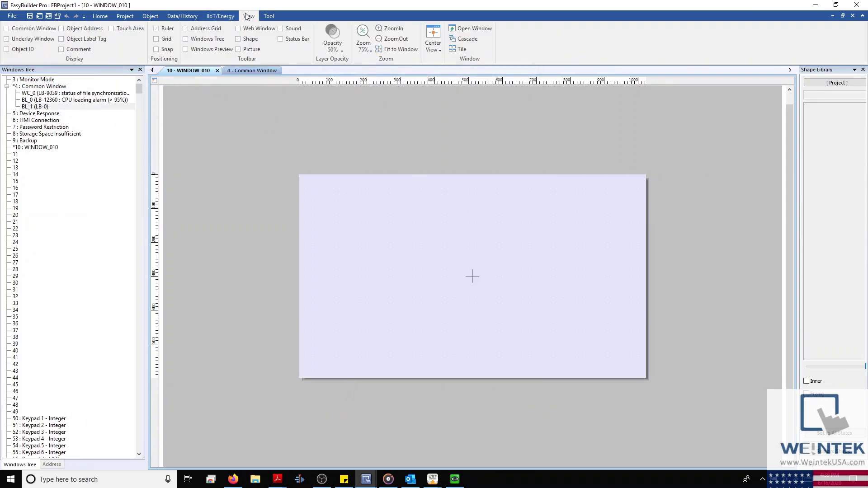
left_click(41, 29)
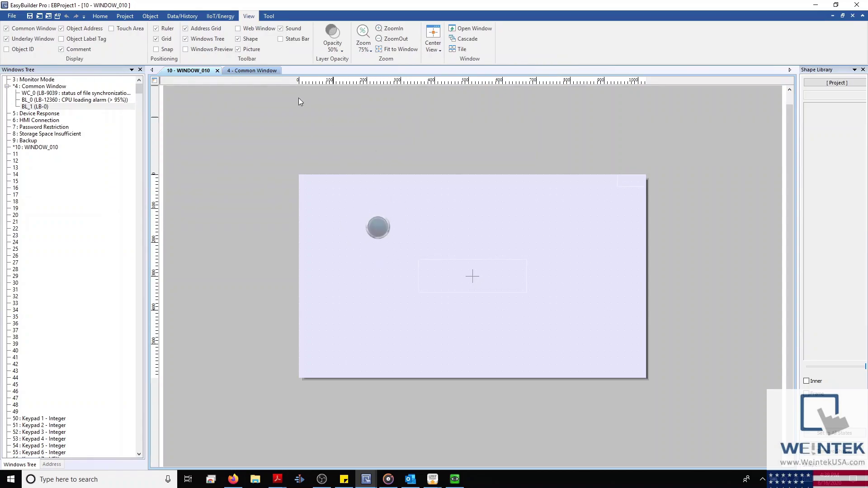
left_click(46, 29)
left_click(100, 17)
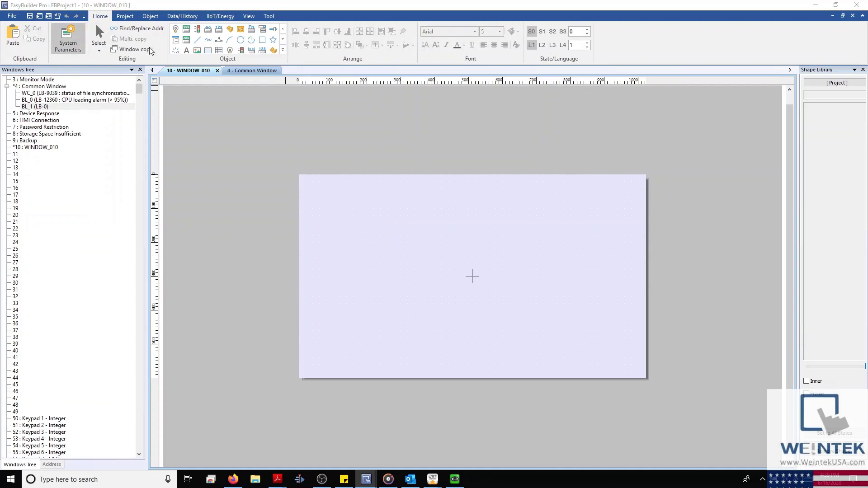
Step: Enable window layers in General settings, keeping the common window Above base window
left_click(385, 60)
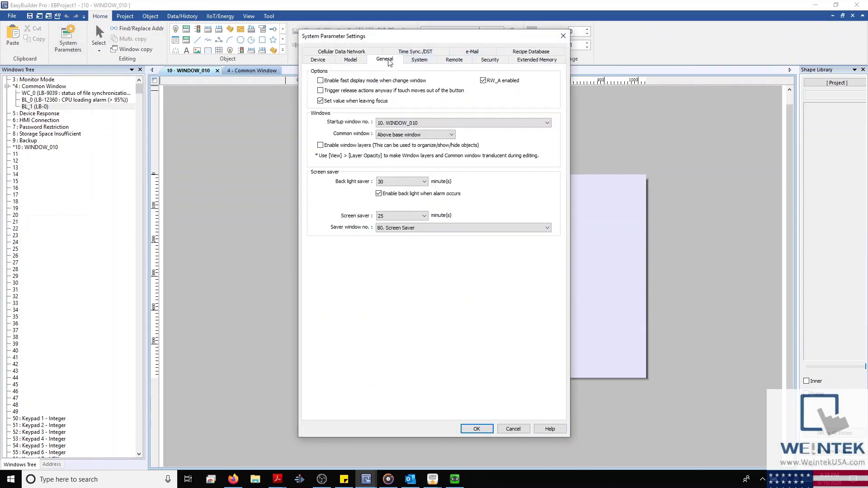
left_click(398, 135)
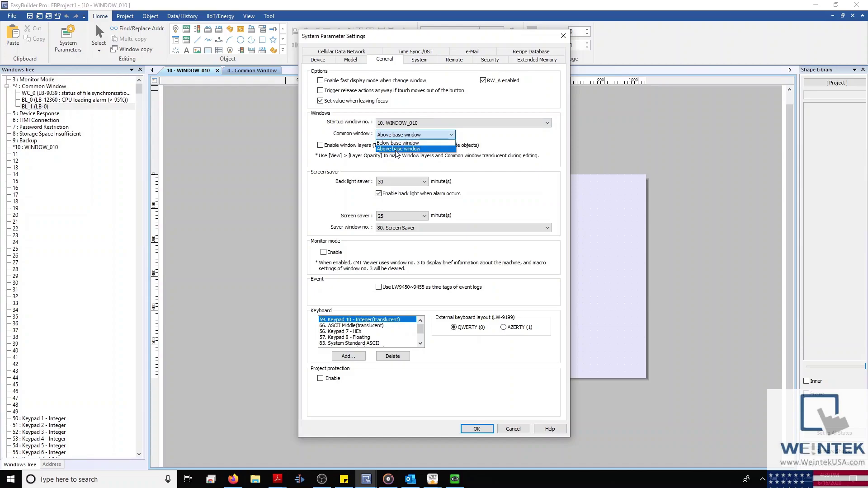
left_click(358, 135)
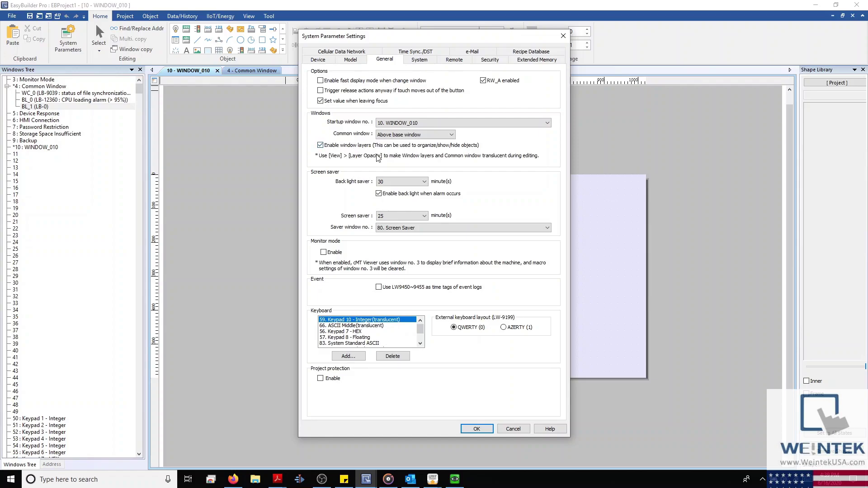
left_click(476, 429)
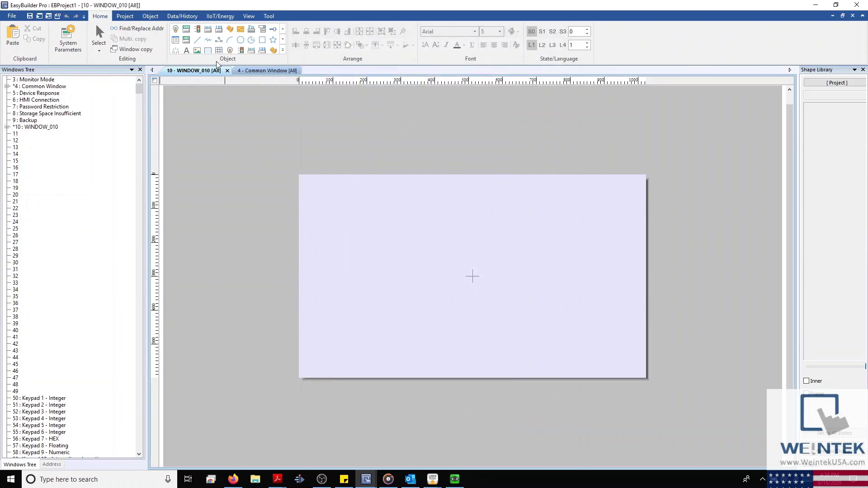
left_click(175, 31)
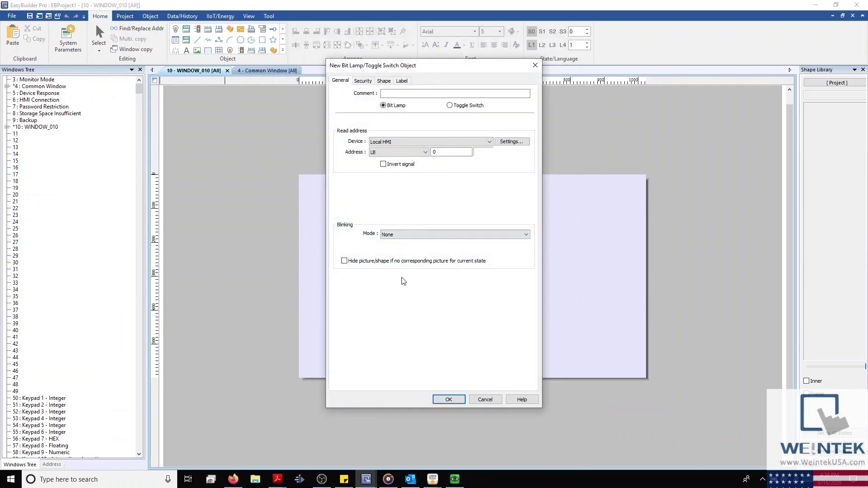
Step: Place bit lamp BL_0 on WINDOW_010 and add Layer 2 as the active layer
left_click(446, 399)
left_click(405, 231)
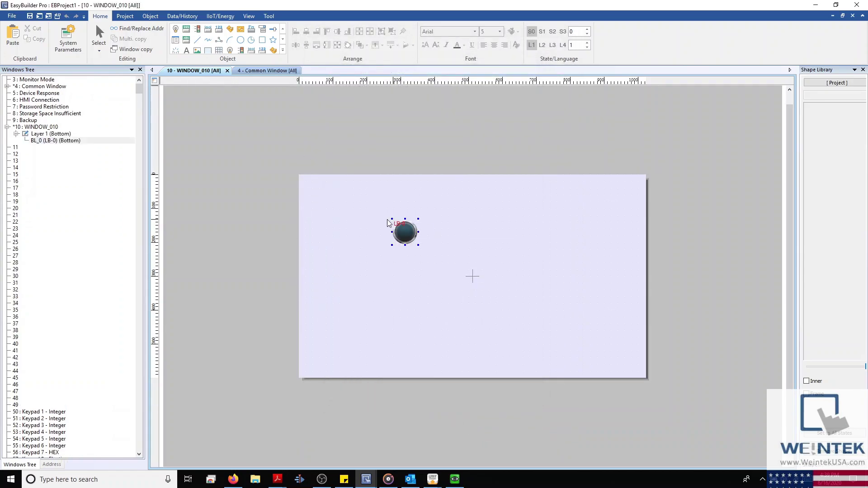
right_click(22, 127)
left_click(50, 188)
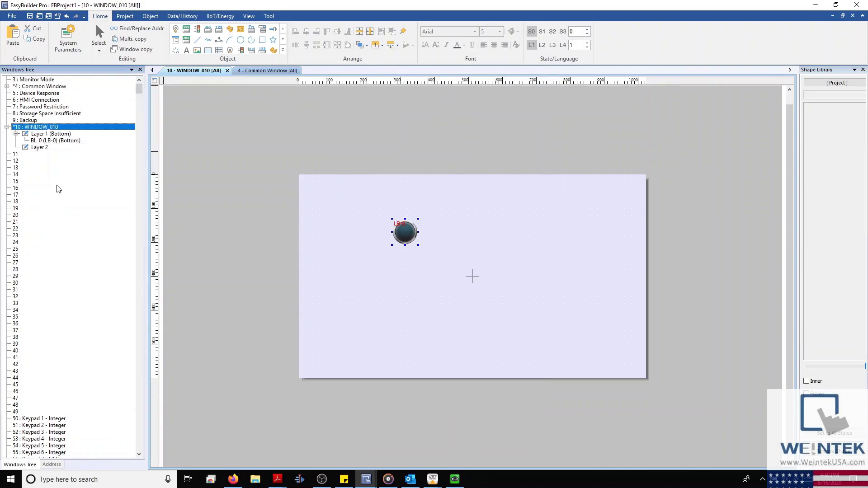
left_click(38, 147)
Step: Place bit lamp BL_1 on Layer 2 at the lower right and hide Layer 1
left_click(175, 29)
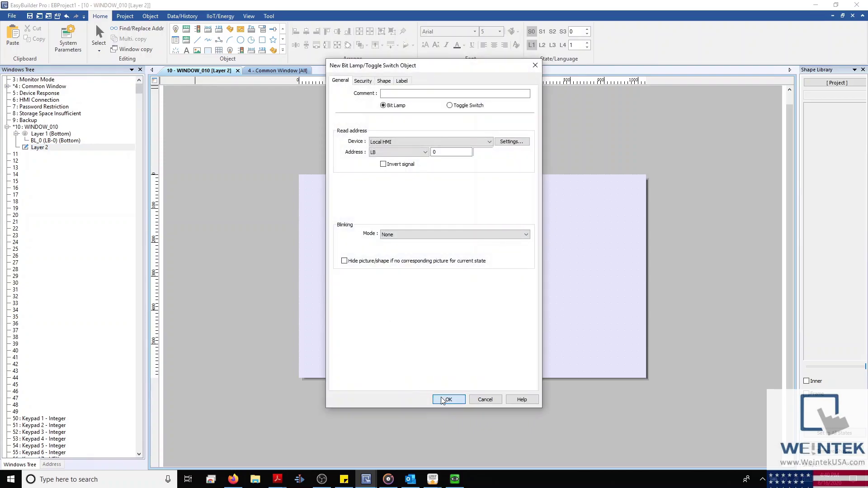
left_click(448, 400)
left_click(585, 298)
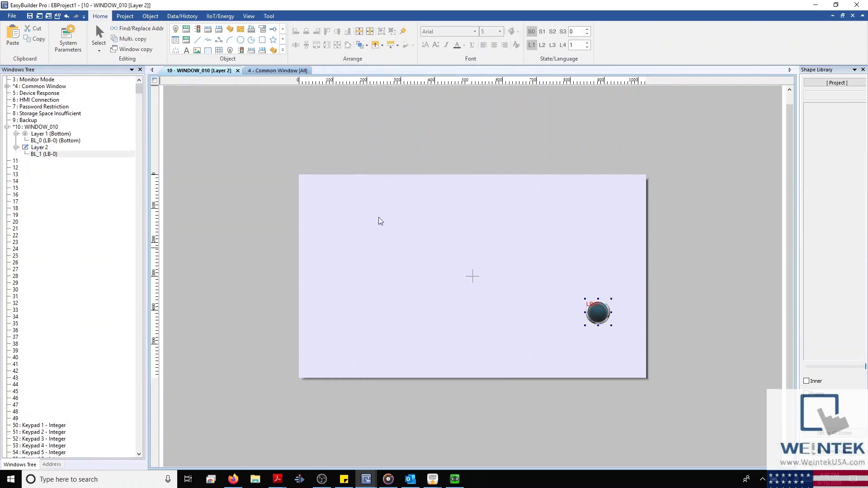
left_click(25, 133)
left_click(25, 134)
left_click(25, 134)
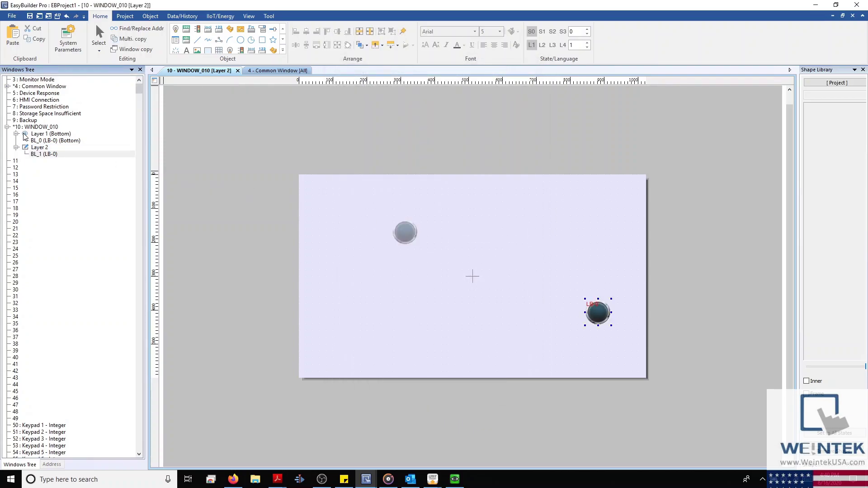
left_click(25, 134)
left_click(68, 37)
Step: Turn off window layers and enable Monitor mode, dismissing the window 3 320x240 resolution warning
left_click(385, 60)
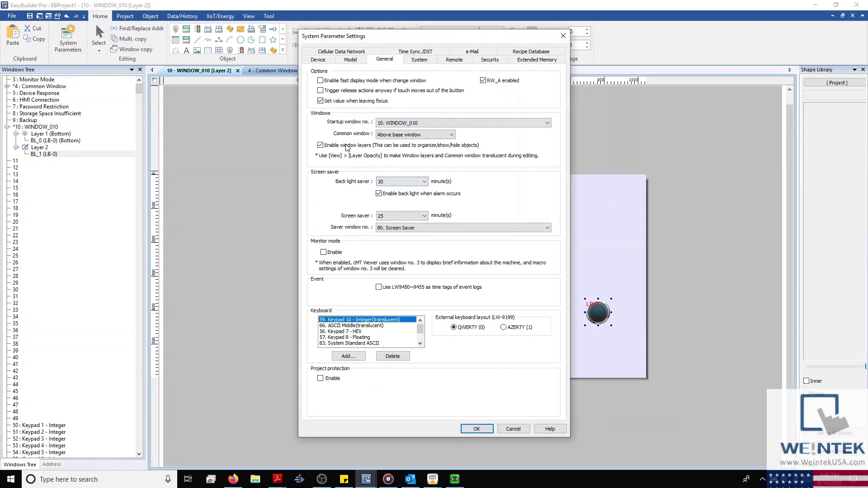
left_click(346, 145)
left_click(499, 229)
left_click(421, 183)
left_click(421, 185)
left_click(414, 215)
left_click(413, 215)
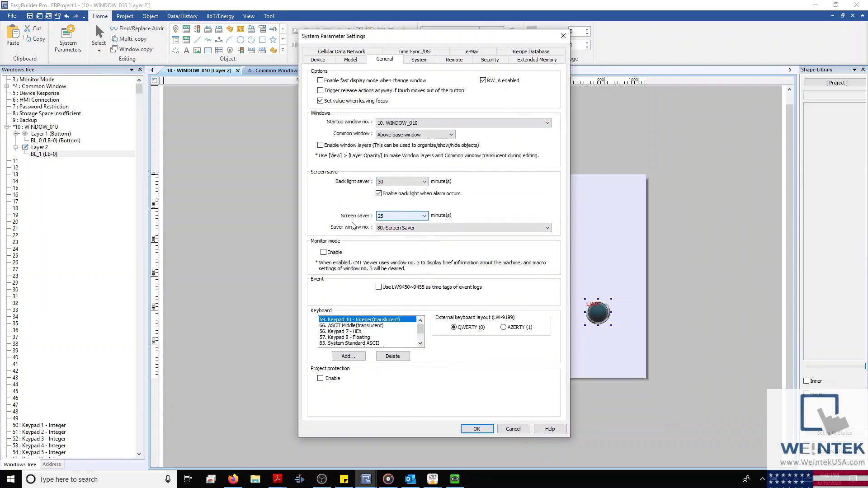
left_click(323, 253)
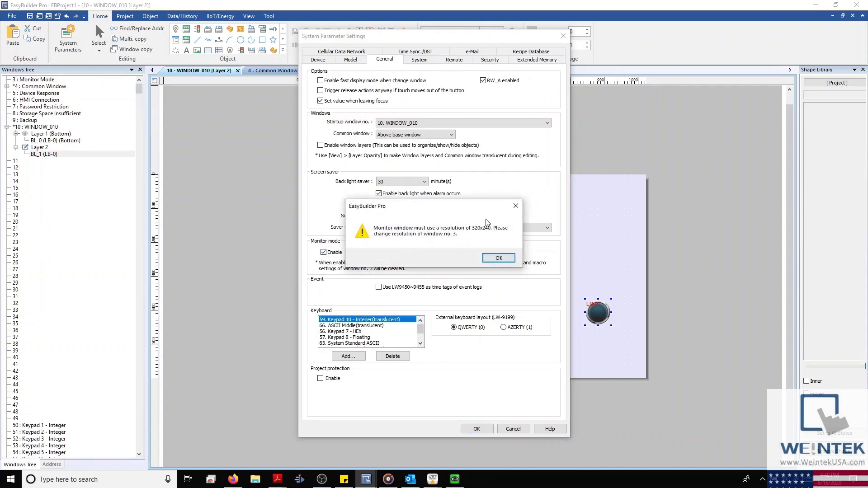
left_click(516, 206)
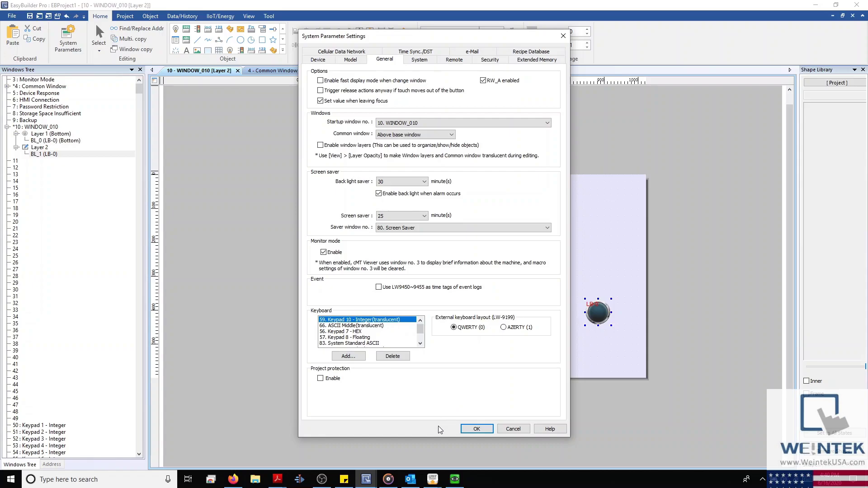
mouse_move(431, 480)
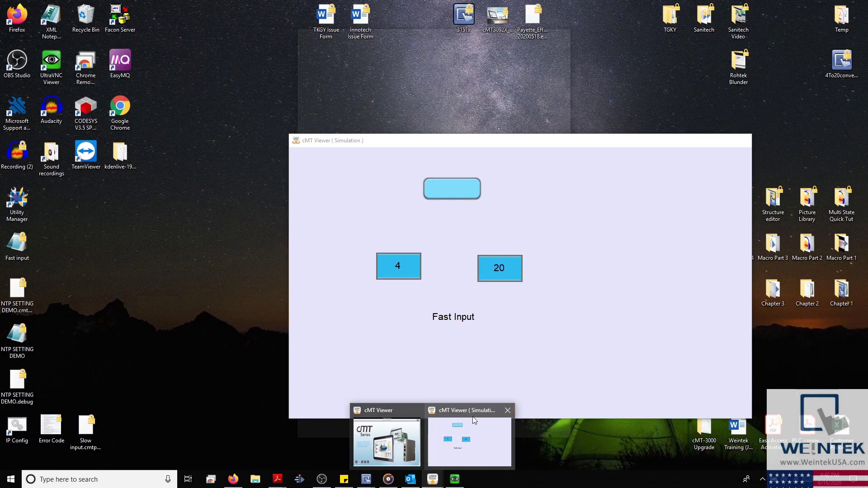
Step: Bring cMT Viewer forward, reposition and widen its window, and exit the demo to the home screen
left_click(416, 433)
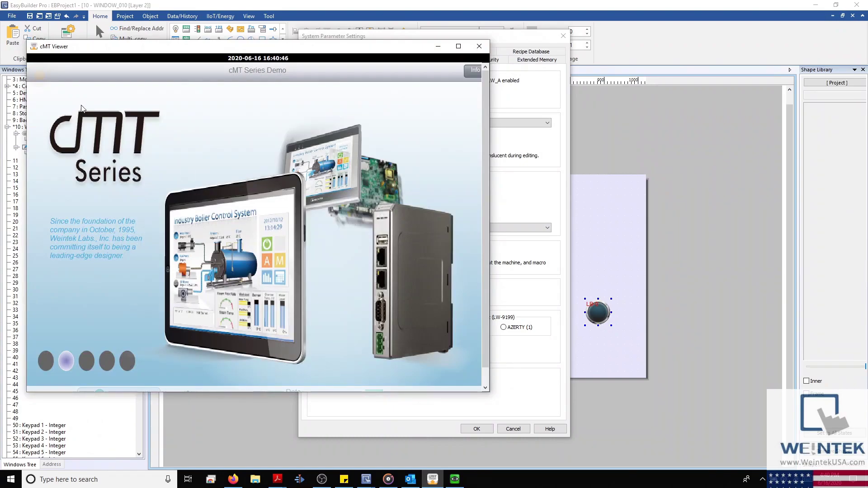
left_click_drag(298, 49, 416, 66)
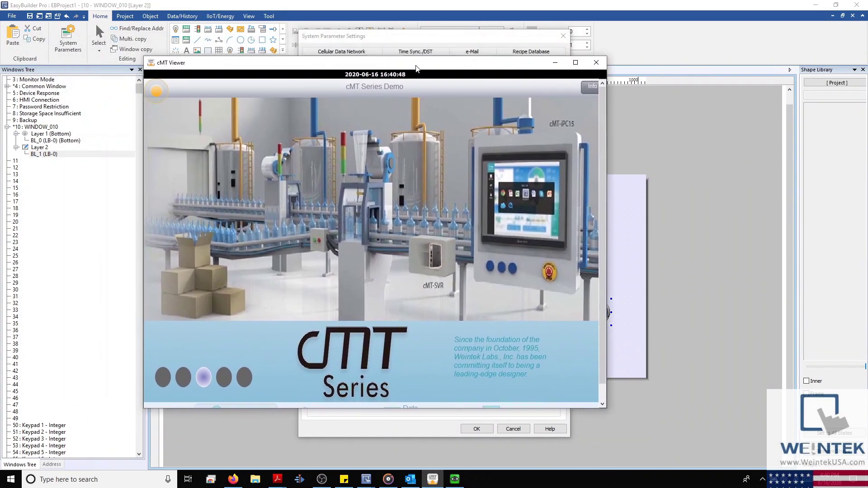
left_click_drag(612, 97, 699, 99)
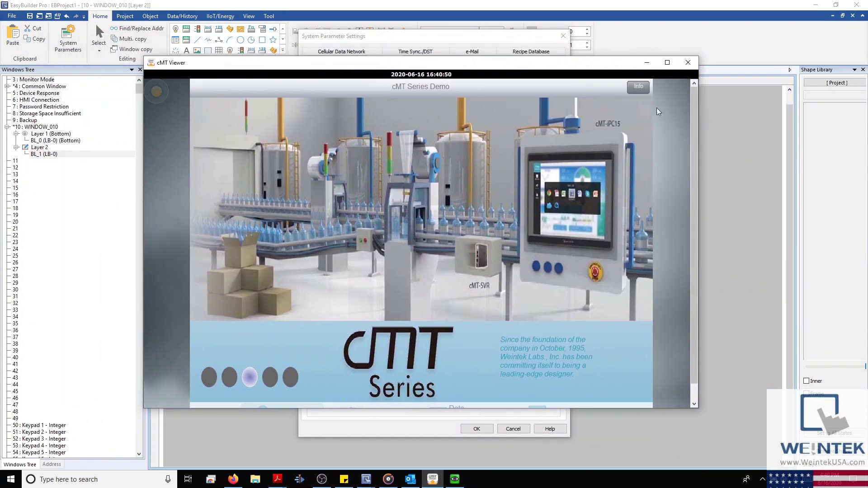
left_click_drag(472, 64, 470, 36)
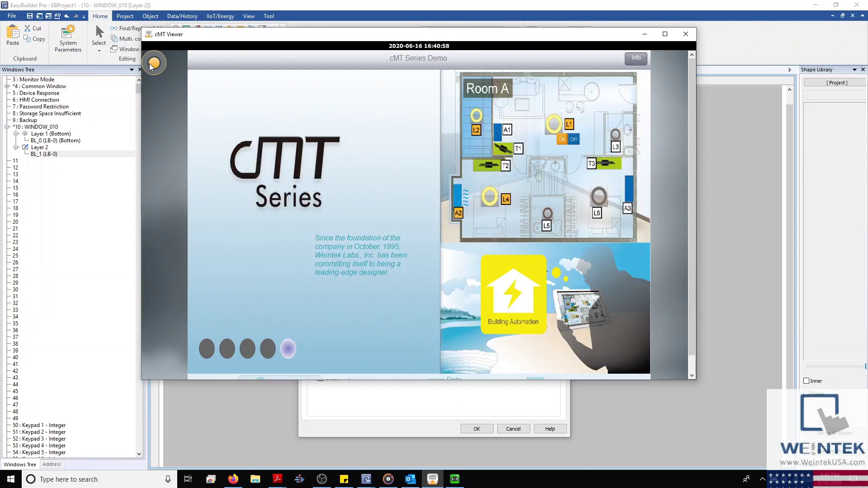
left_click(152, 64)
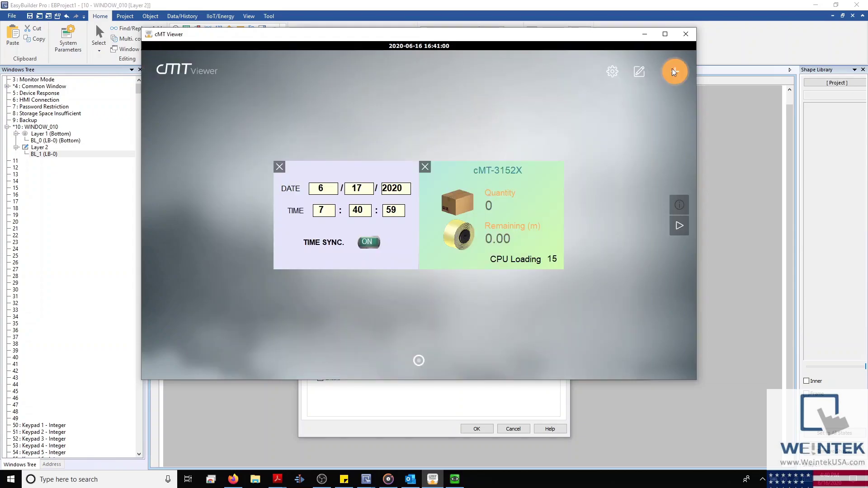
Step: Look through the device connection list and the viewer settings panel
left_click(674, 71)
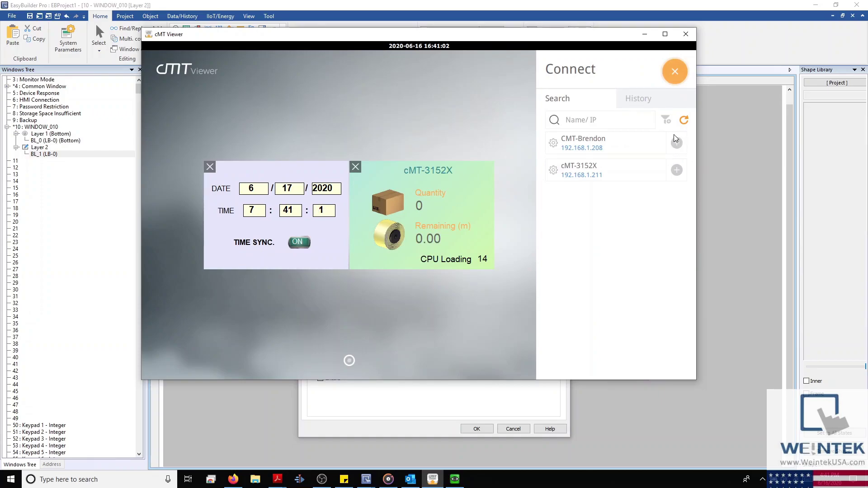
left_click(667, 73)
left_click(612, 71)
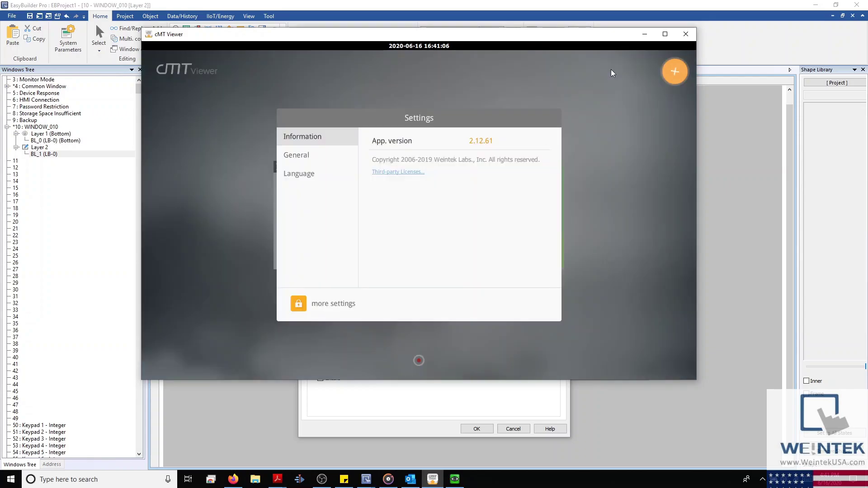
left_click(652, 80)
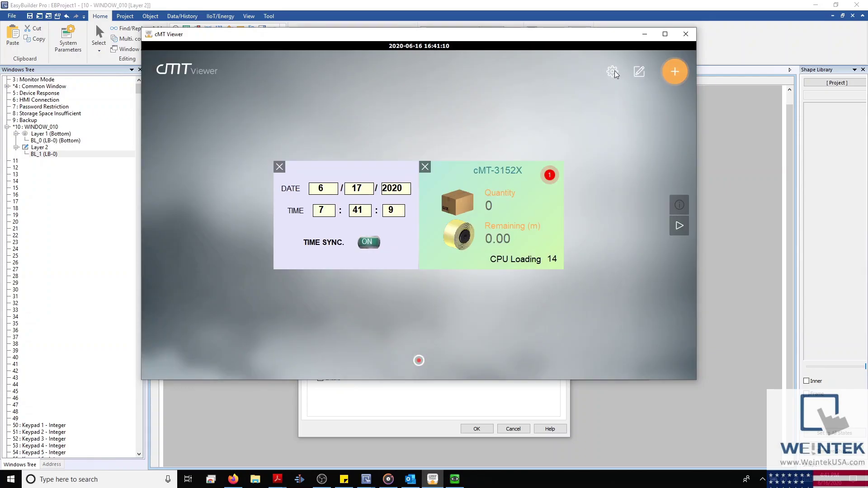
Step: Unlock extra settings with the password, toggle monitor mode off and on, then relock and close
left_click(613, 71)
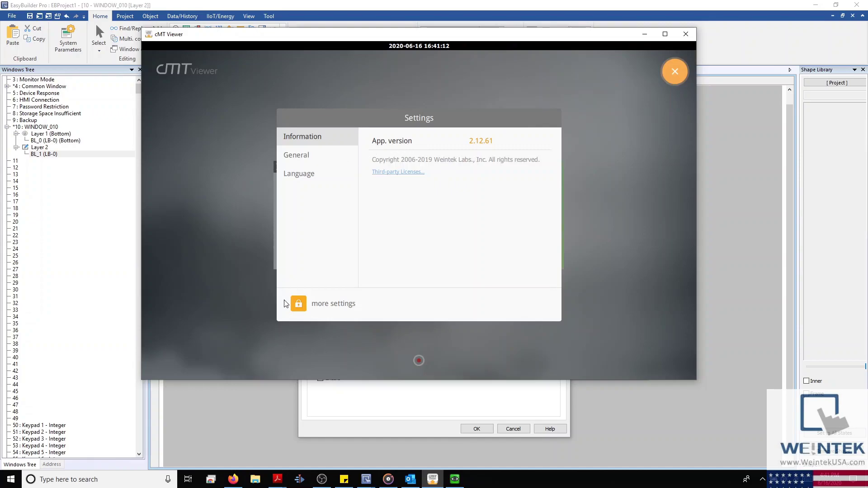
left_click(299, 303)
type("1")
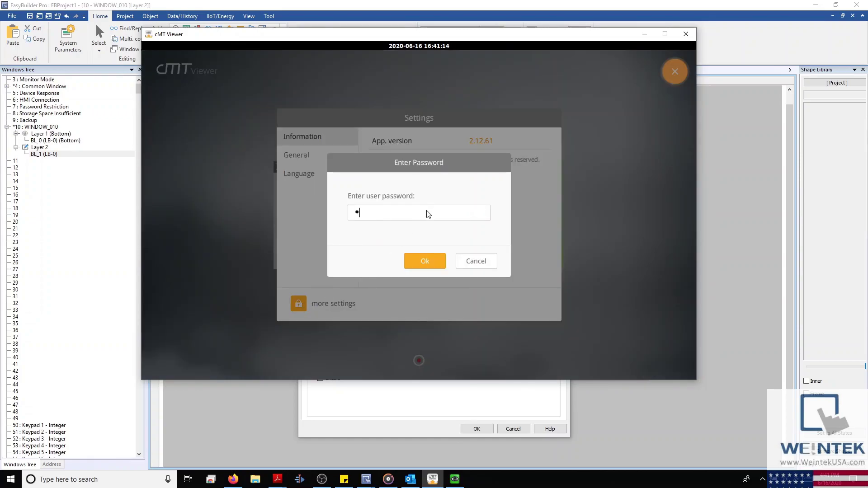
type("11111")
key("Return")
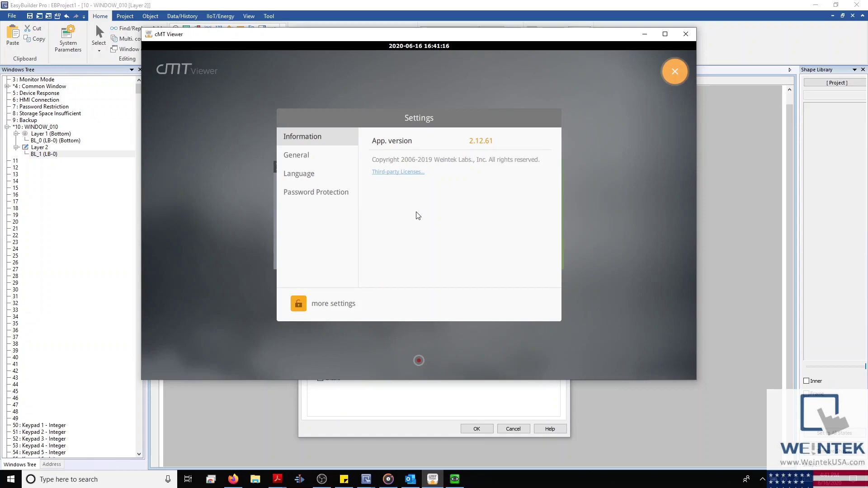
left_click(315, 161)
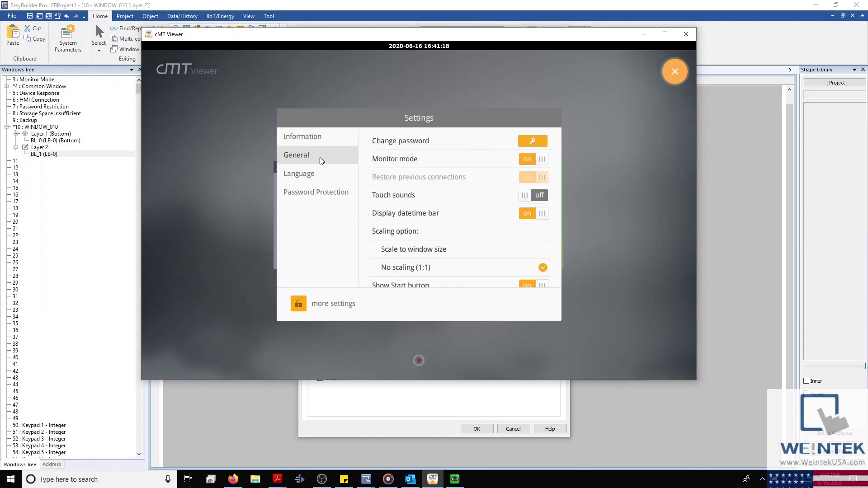
left_click(529, 162)
left_click(532, 159)
left_click(299, 303)
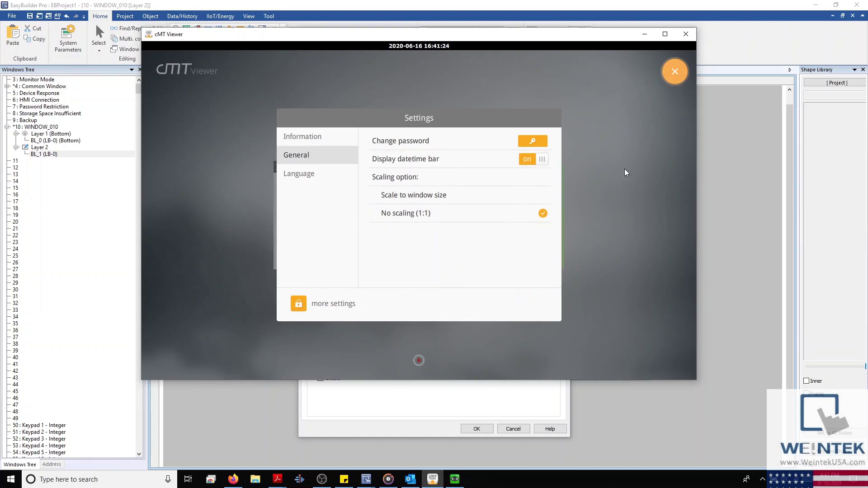
left_click(673, 72)
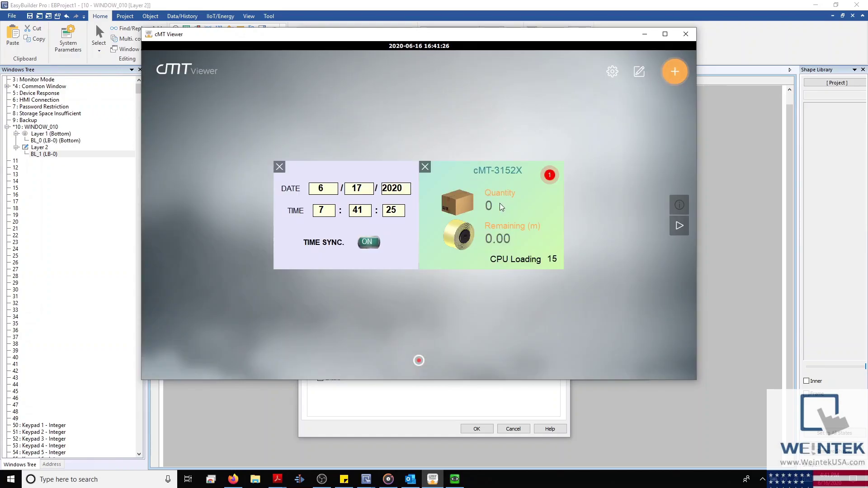
Step: Preview the time sync panel and cMT Series Demo screen, and make the viewer window taller
left_click(346, 267)
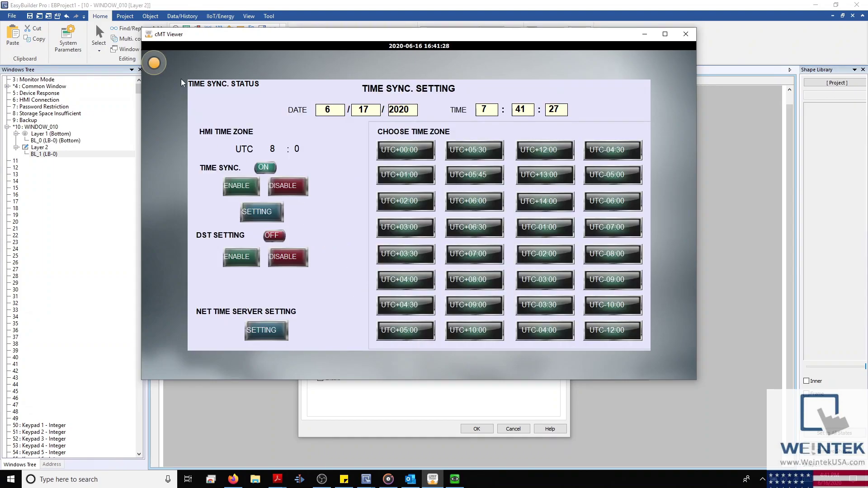
left_click(155, 56)
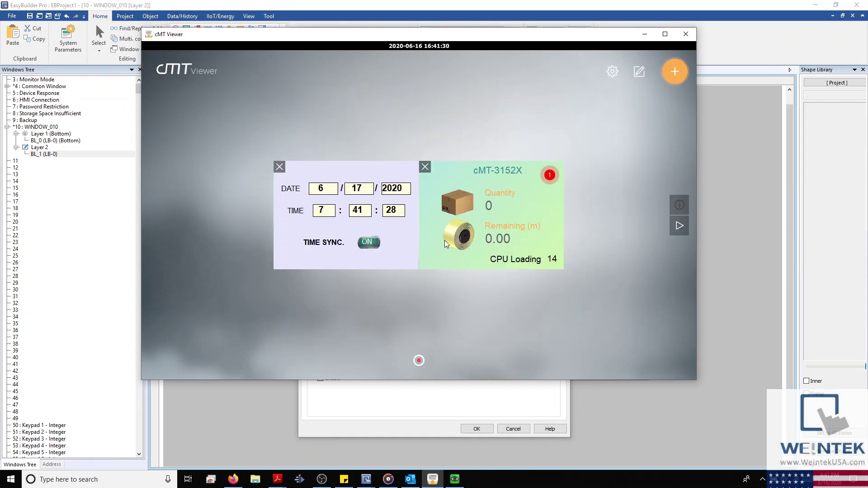
left_click(448, 232)
left_click(150, 56)
left_click(479, 211)
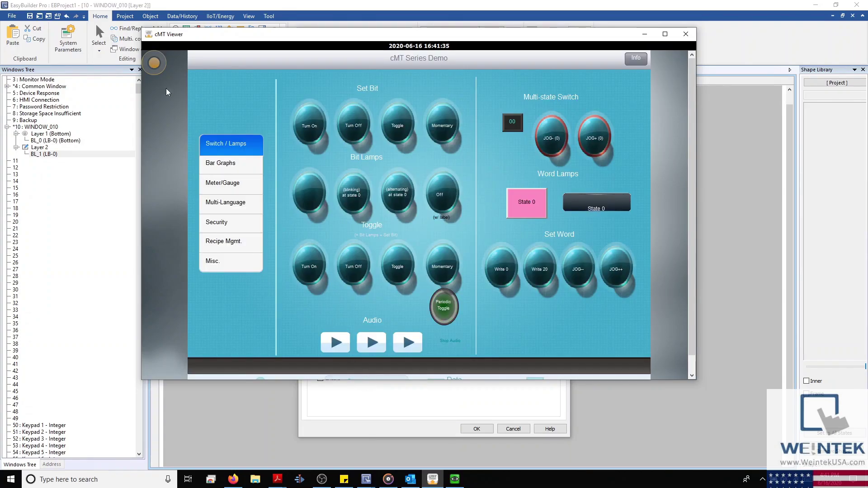
left_click(154, 63)
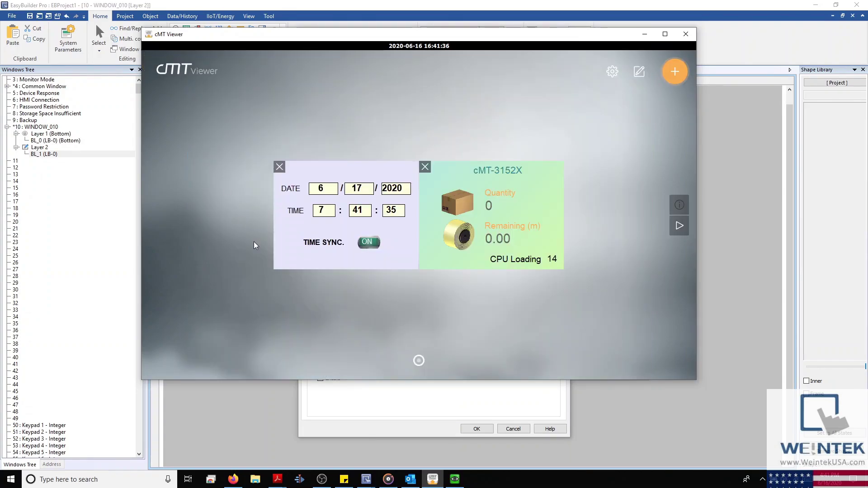
left_click_drag(241, 384, 242, 420)
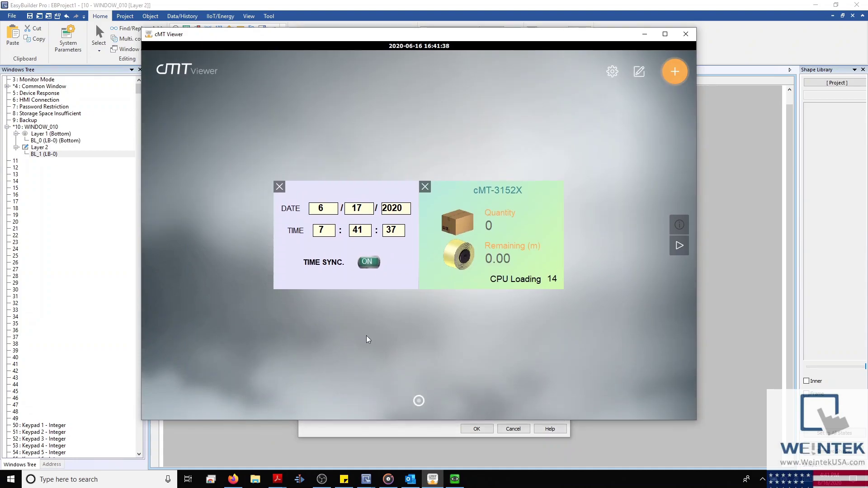
left_click(429, 284)
left_click(153, 62)
Step: Add three blank pages to the viewer home screen and browse back through them
left_click(640, 69)
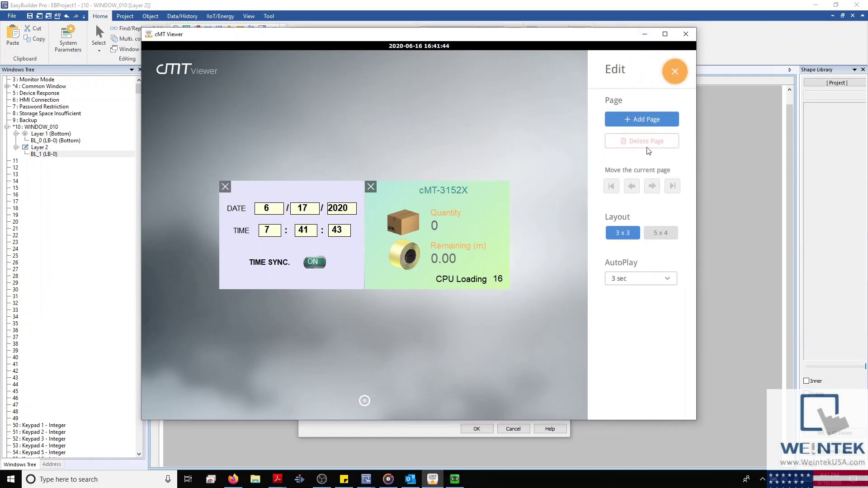
left_click(647, 119)
left_click(647, 120)
left_click(647, 120)
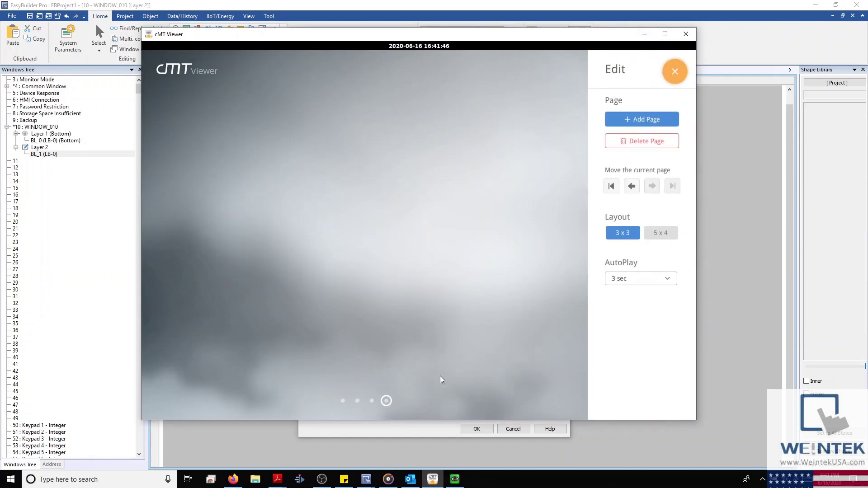
left_click(372, 400)
left_click(357, 401)
left_click(342, 401)
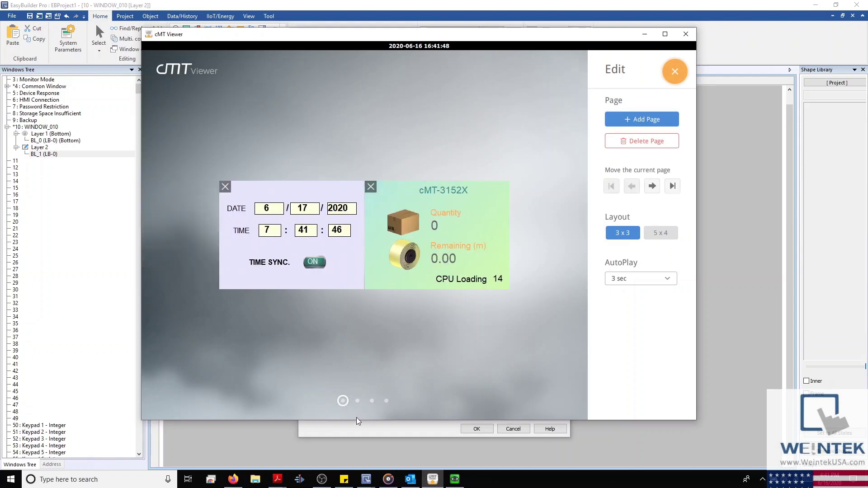
left_click(358, 401)
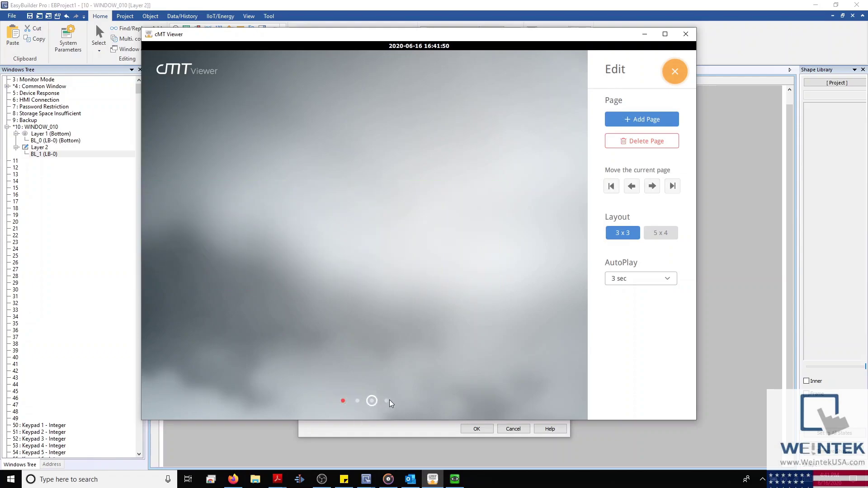
Step: Delete the three extra pages, minimize the viewer, and tick LW9450~9455 as event time tags
left_click(650, 140)
left_click(407, 275)
left_click(616, 139)
left_click(404, 275)
left_click(648, 144)
left_click(394, 277)
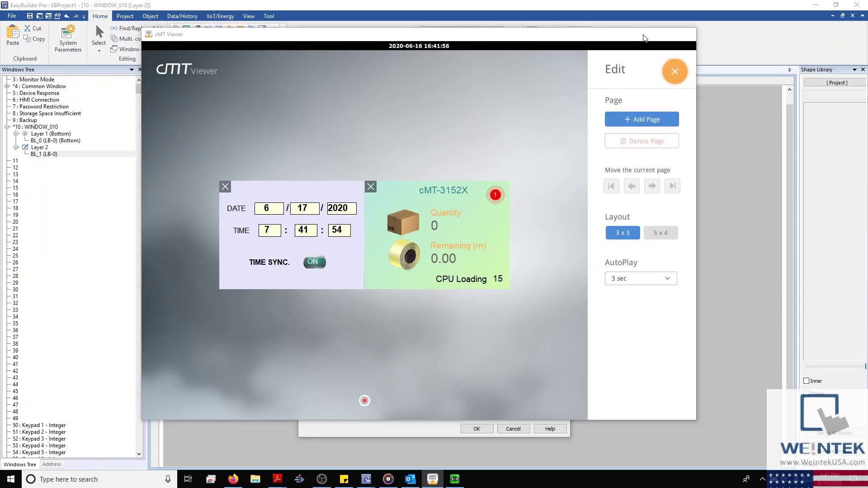
left_click(645, 34)
left_click(379, 288)
Step: Turn off Monitor mode, keep BCD time tag format, and stop using LW9450~9455 event time tags
left_click(324, 251)
left_click(395, 297)
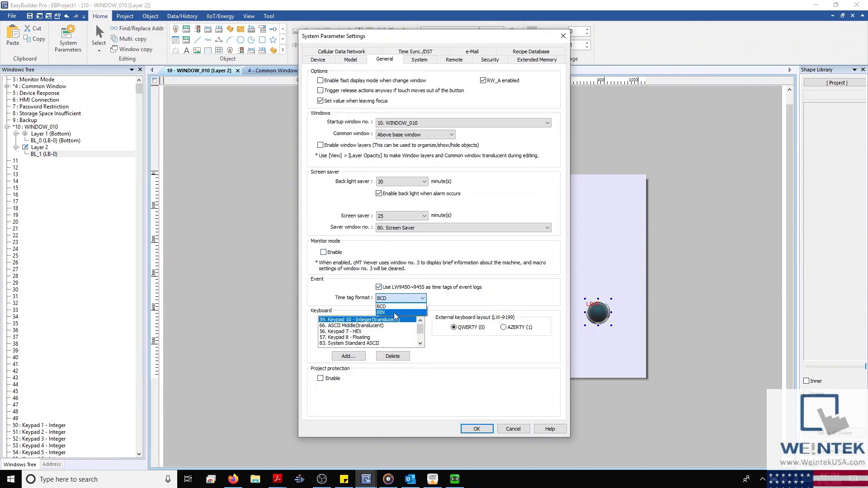
left_click(423, 298)
left_click(459, 290)
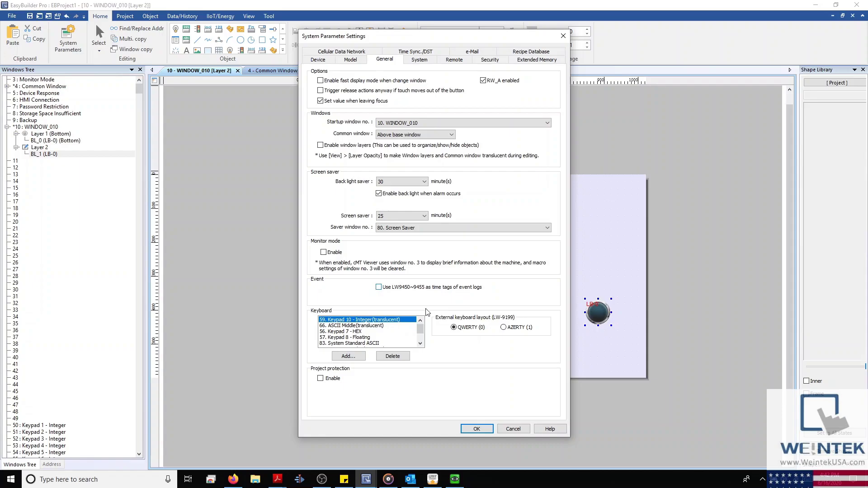
Step: Browse the keyboard list to 83. System Standard ASCII, then cancel the System Parameter Settings
scroll(418, 330, "down", 1)
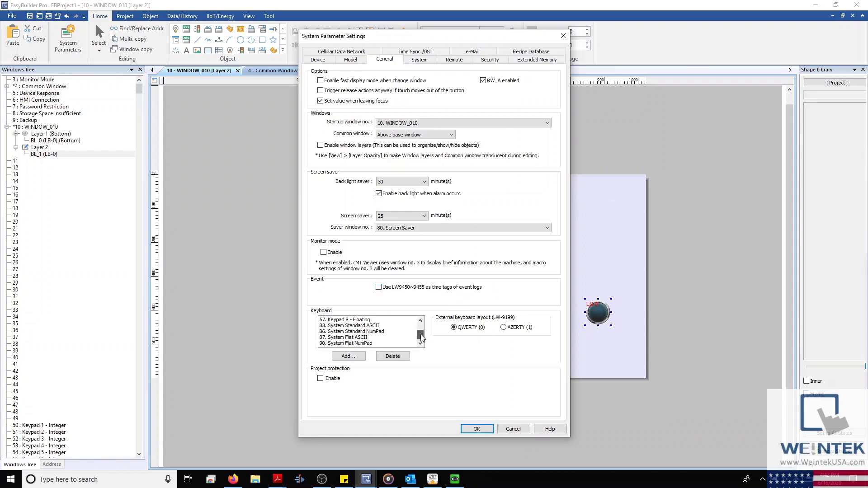
left_click_drag(421, 337, 422, 324)
scroll(343, 331, "up", 1)
left_click(343, 332)
left_click(342, 337)
left_click(343, 343)
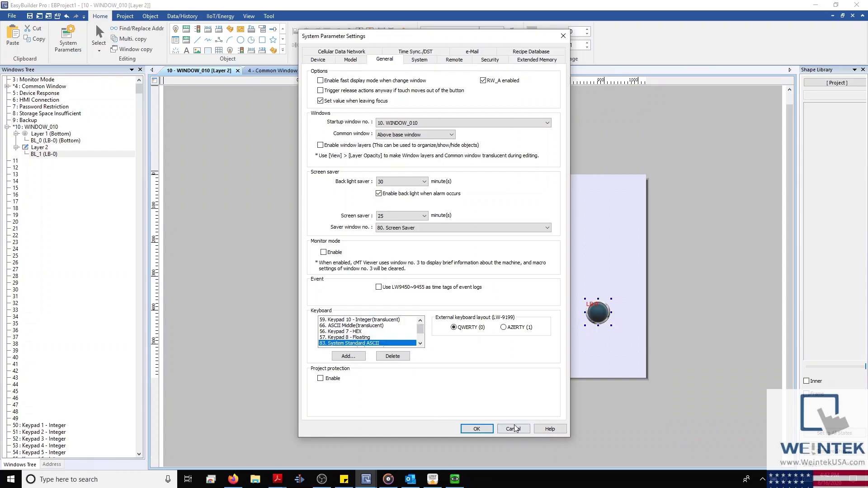
left_click(514, 429)
left_click(53, 426)
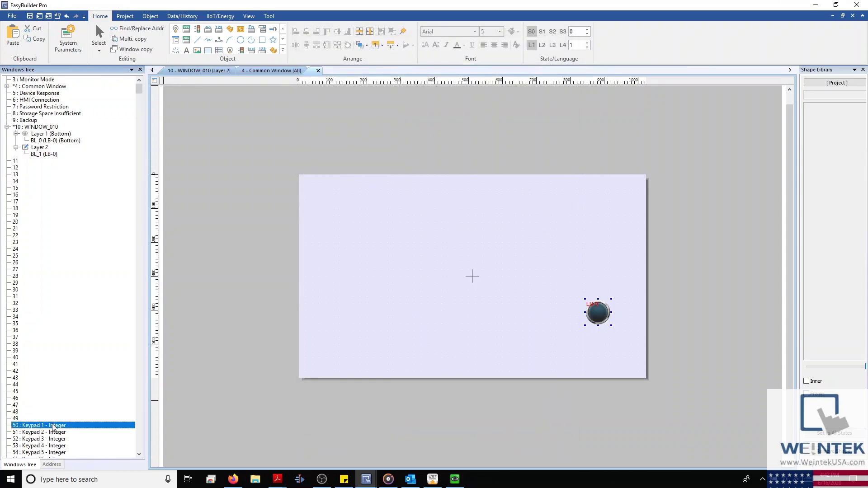
Step: In window 50 Keypad 1 - Integer, move the 4, 1 and decimal-point keys left
double_click(53, 425)
left_click_drag(429, 264, 450, 327)
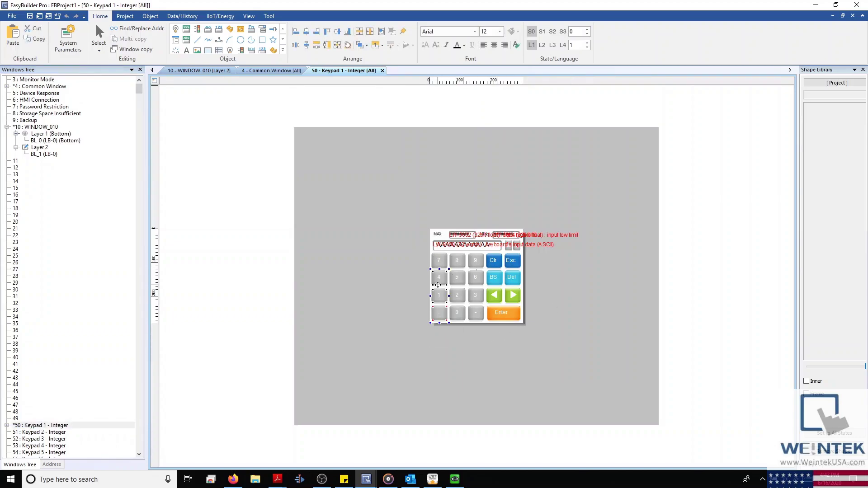
left_click_drag(439, 288, 367, 289)
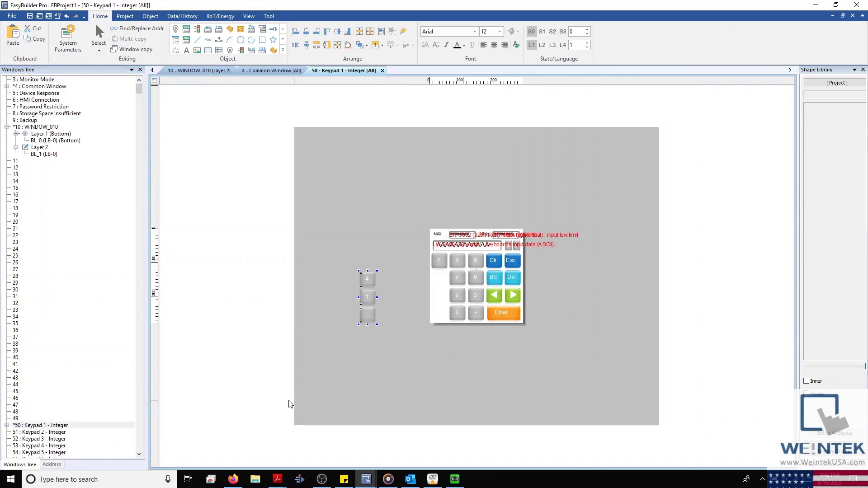
Step: Bring up the General tab of System Parameter Settings and move the dialog up-left
left_click(70, 53)
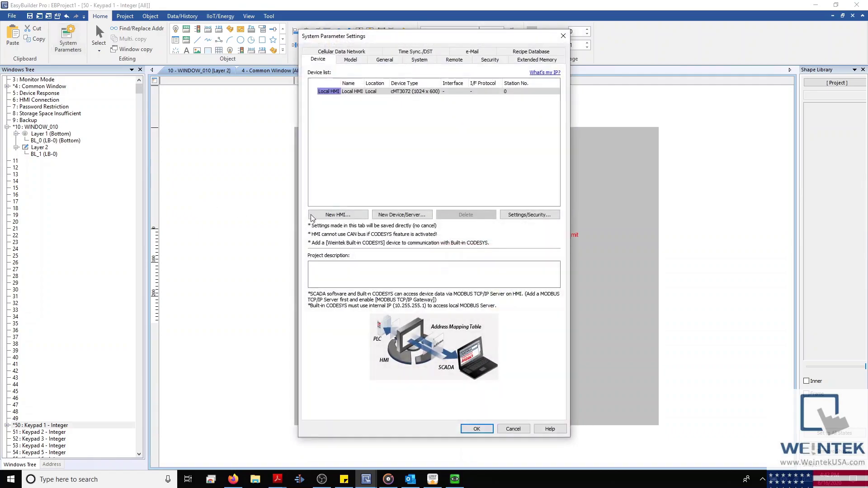
left_click(394, 59)
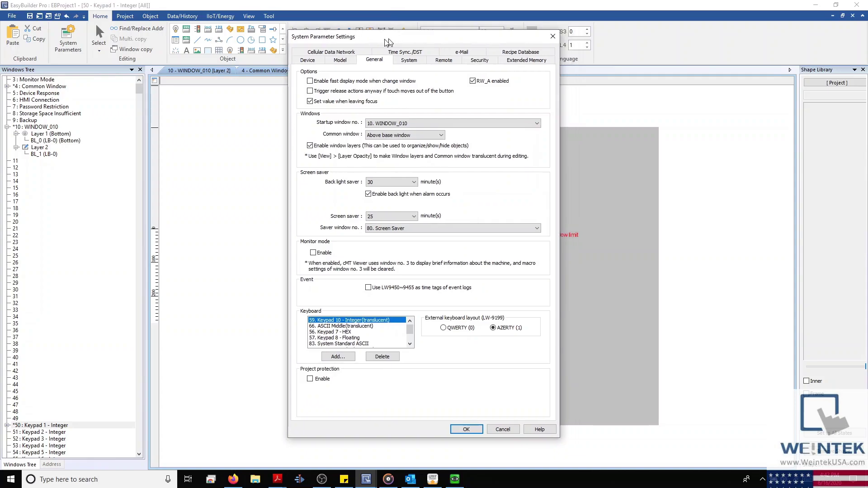
left_click_drag(389, 38, 273, 27)
Step: Enable Project protection and reveal and select the project key value
left_click(206, 369)
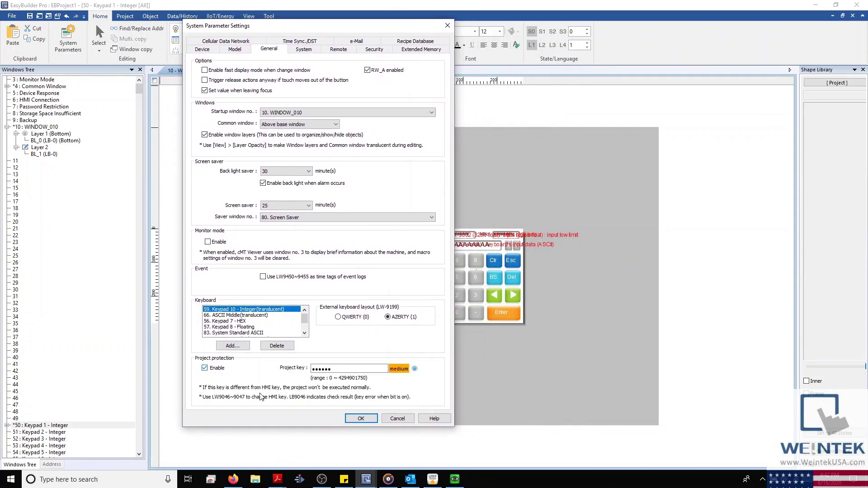
left_click(416, 369)
double_click(341, 369)
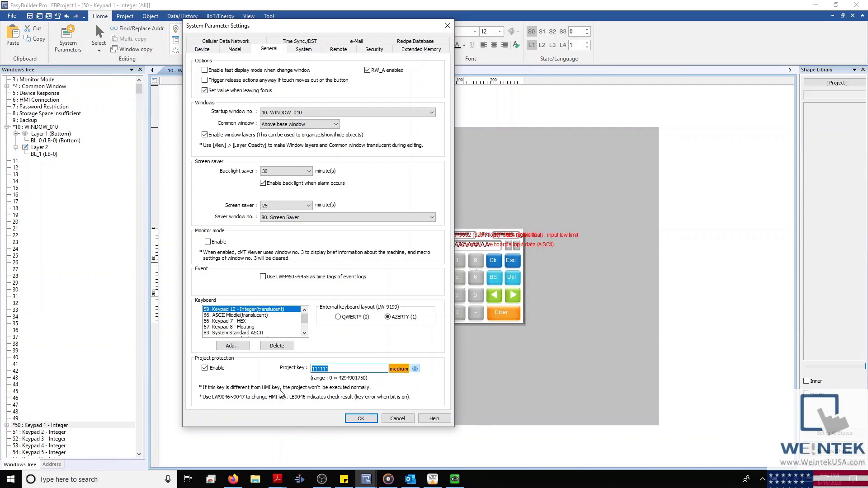
Step: Read the Help note on project protection, then close Help and return to the System page
left_click(436, 419)
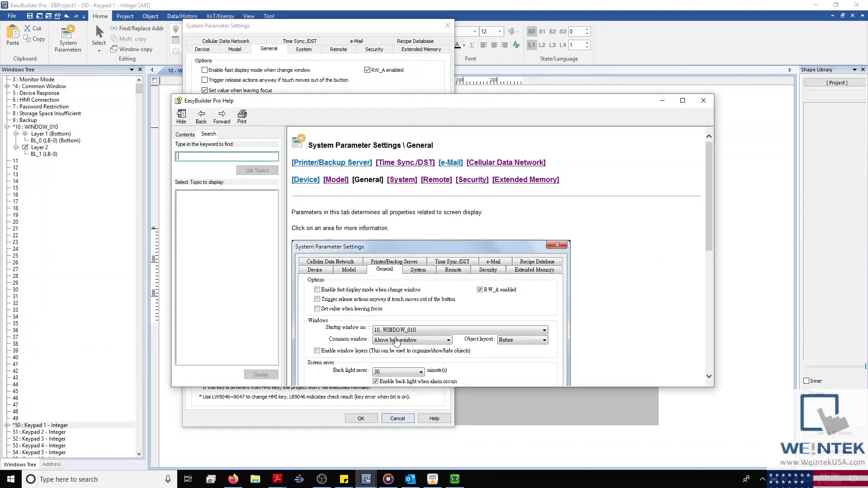
scroll(397, 354, "down", 5)
left_click(325, 274)
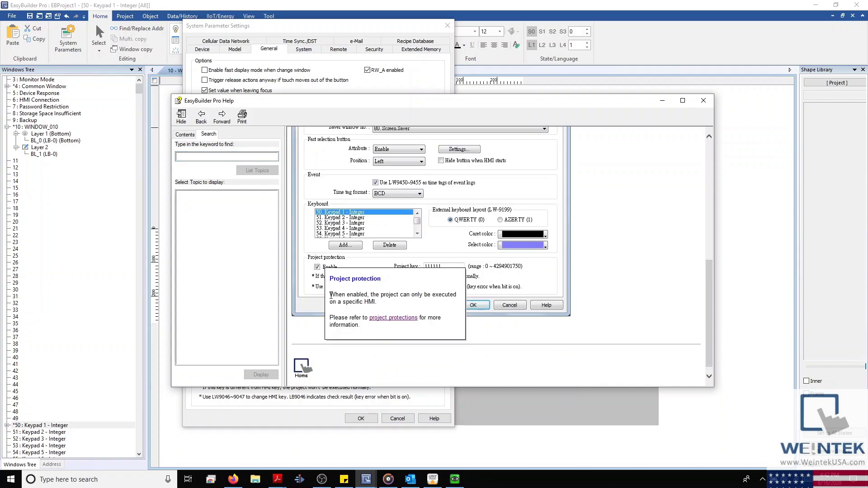
left_click_drag(381, 302, 347, 304)
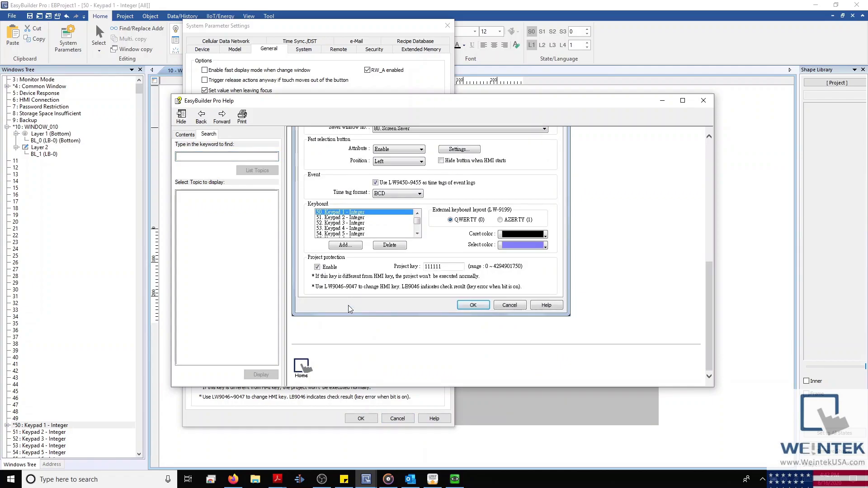
left_click(703, 100)
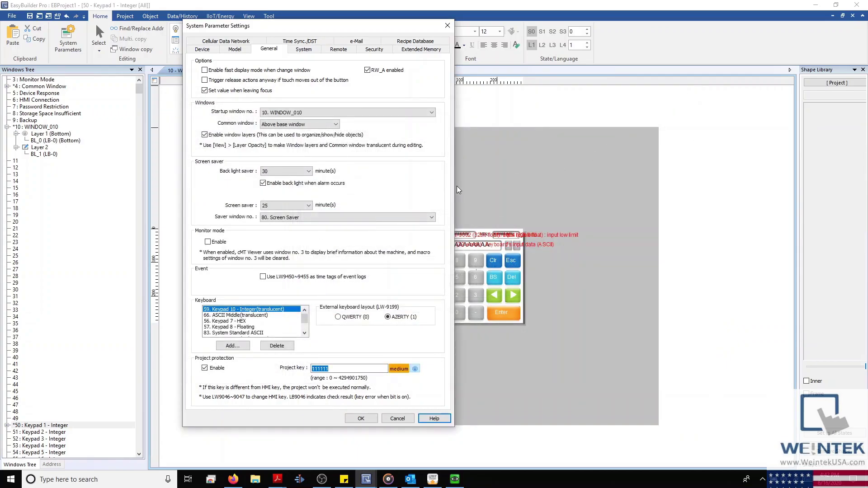
left_click(311, 50)
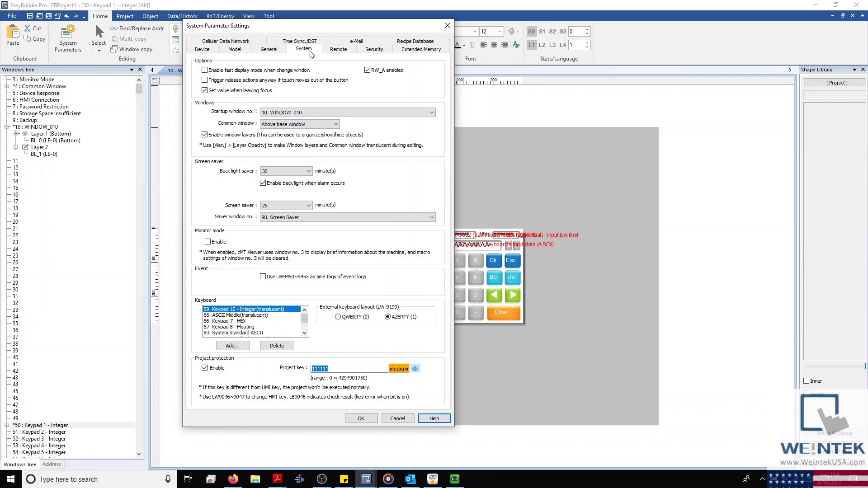
Step: Keep Language 1 as the startup language and cancel System Parameter Settings
left_click_drag(333, 29, 441, 26)
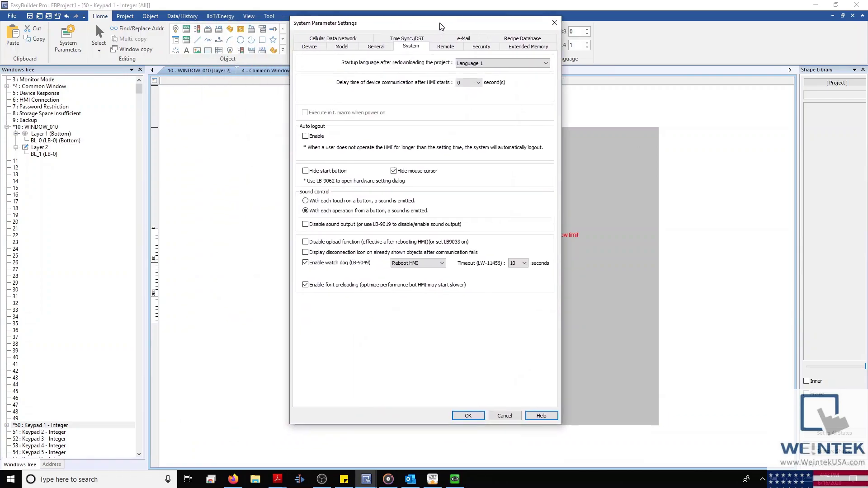
left_click(490, 63)
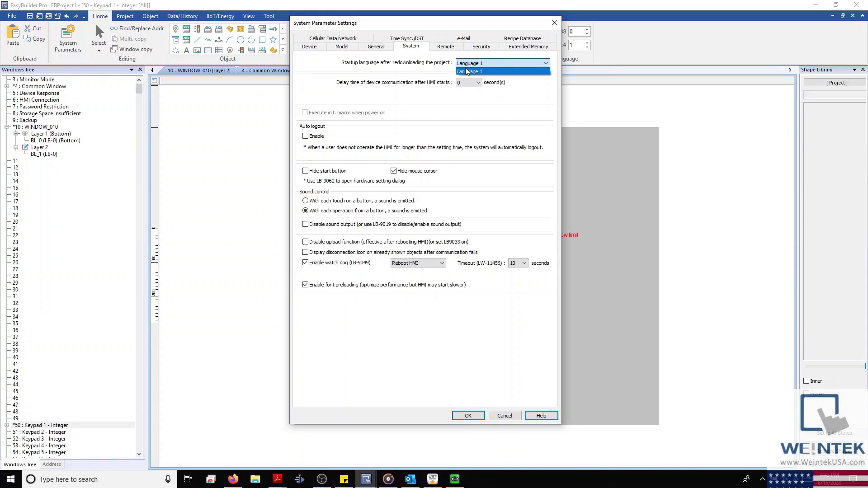
left_click(508, 419)
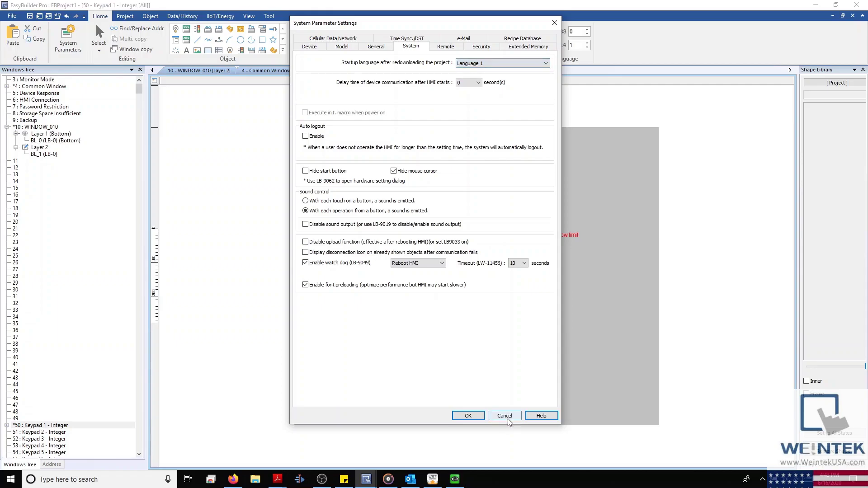
left_click(504, 416)
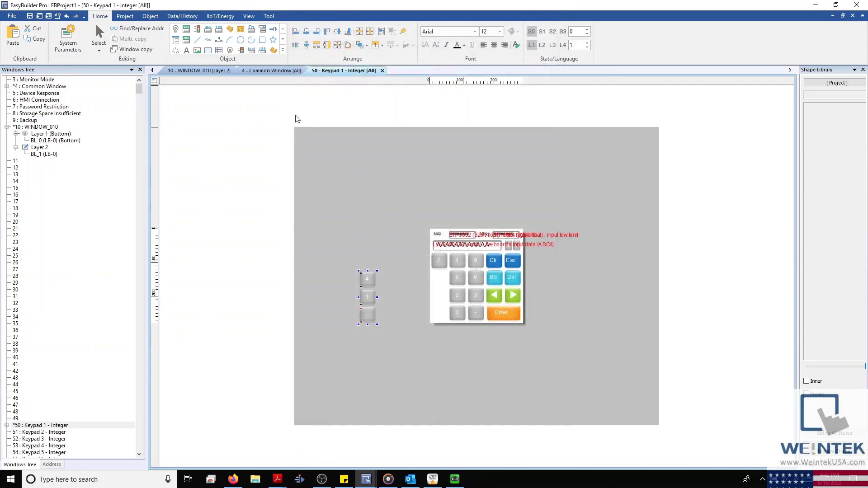
Step: Open the Label Tag Library and check how many languages Language & Font allows
left_click(125, 16)
left_click(308, 36)
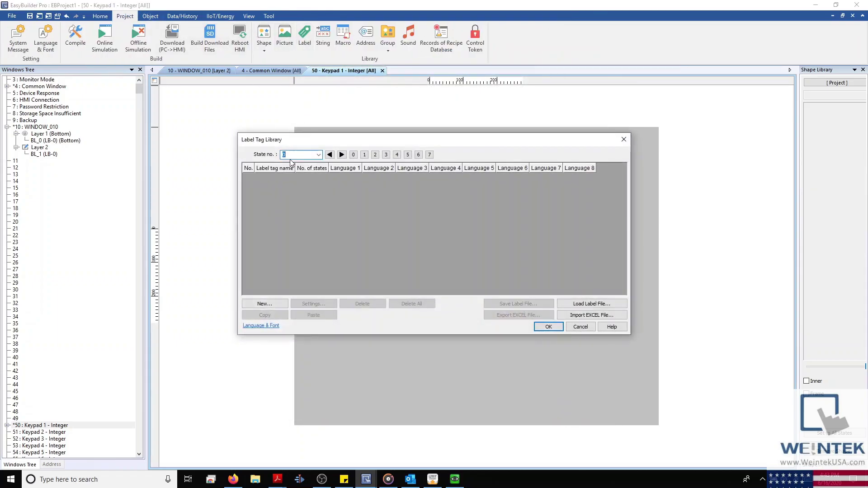
left_click(261, 326)
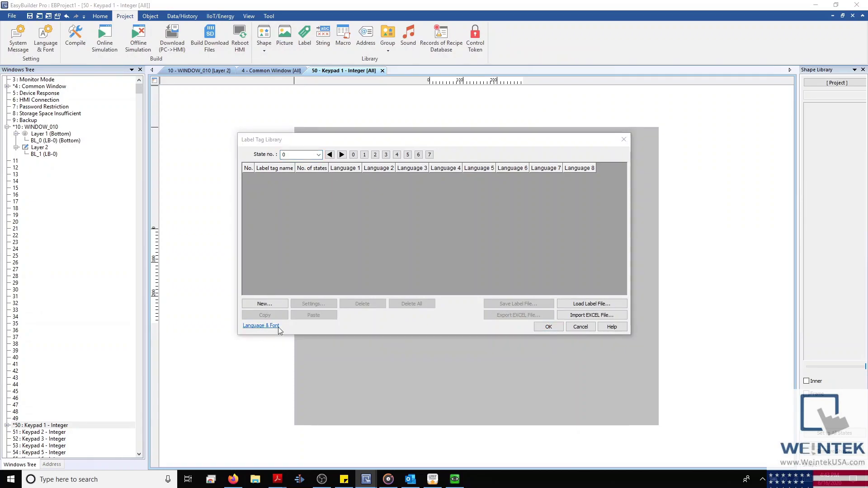
left_click(392, 144)
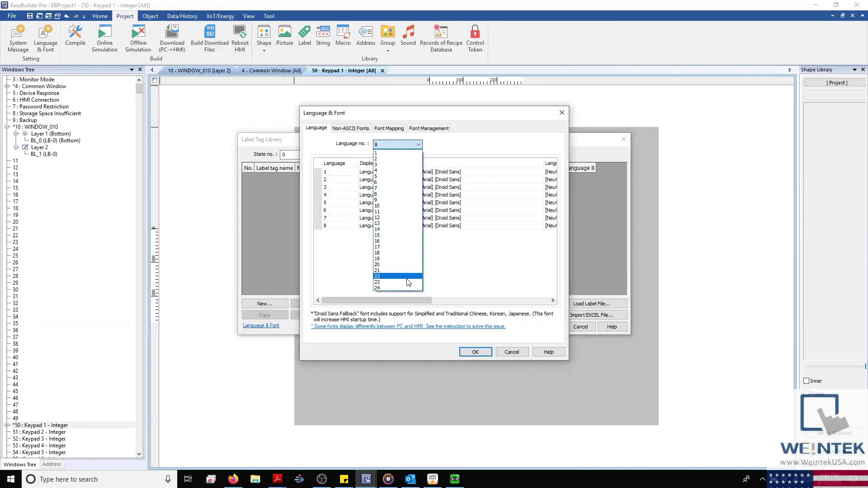
left_click(562, 113)
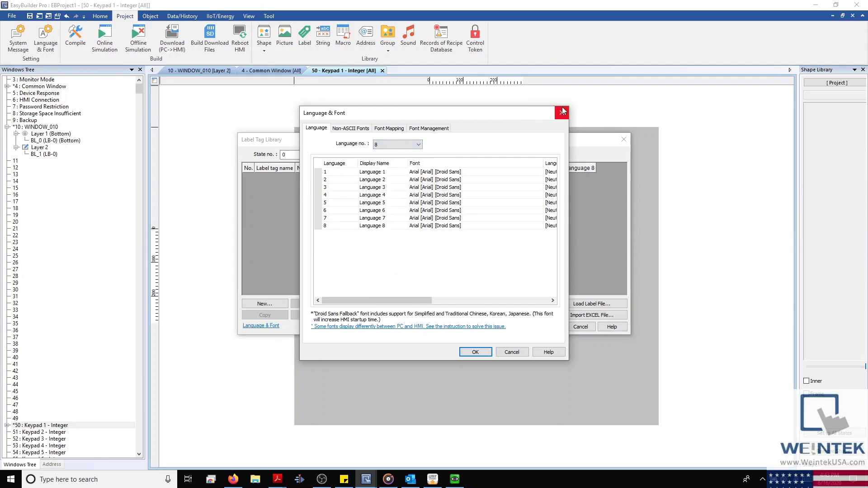
left_click(562, 113)
Step: Browse the State no. list and cancel the Label Tag Library without adding tags
left_click(320, 154)
mouse_move(320, 183)
left_mouse_down()
mouse_move(310, 316)
mouse_move(322, 172)
left_mouse_up()
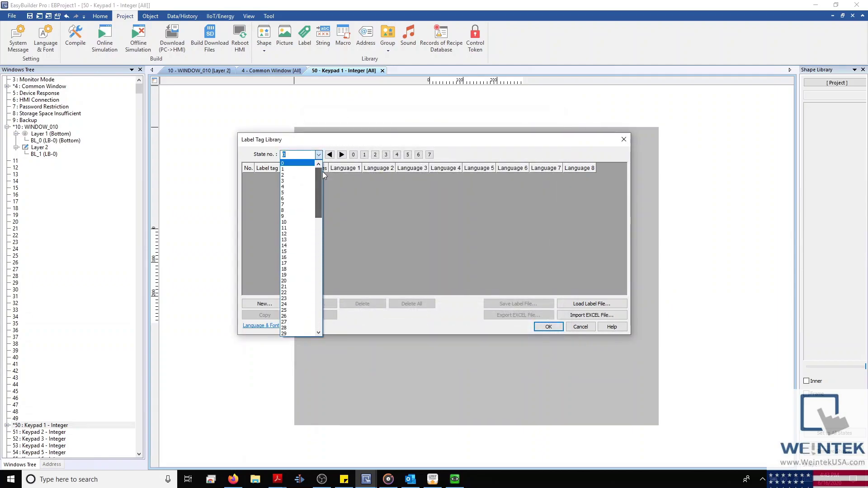
left_click(582, 327)
left_click(582, 328)
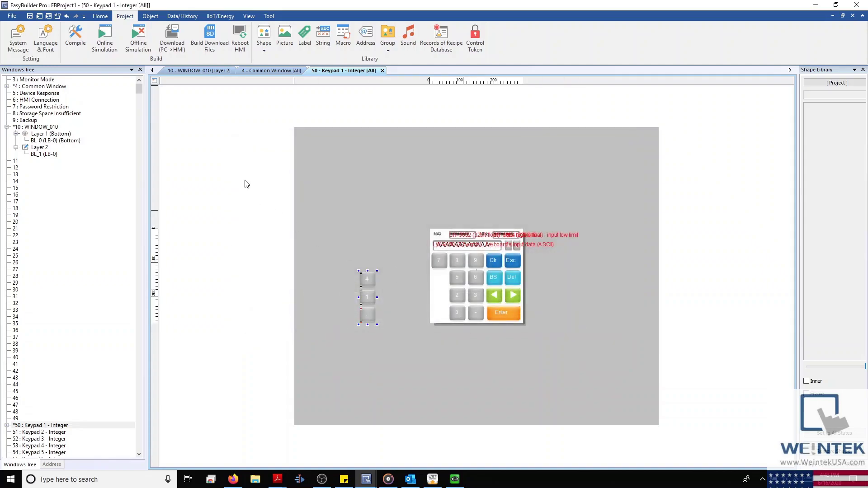
left_click(100, 15)
Step: Try a 2-second communication delay including init macros on the System tab, then cancel
left_click(68, 39)
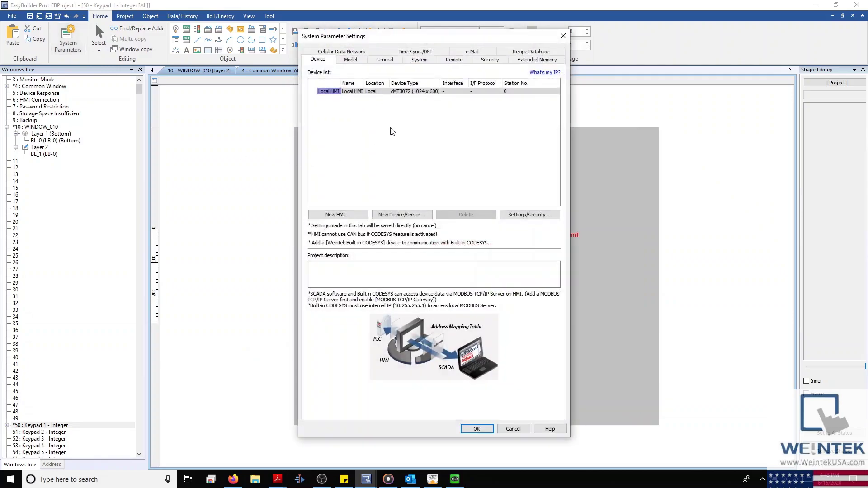
left_click(386, 60)
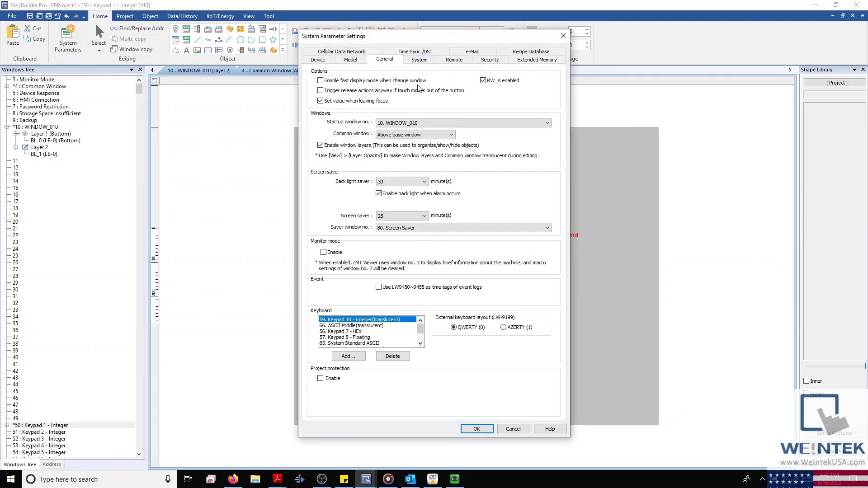
left_click(419, 63)
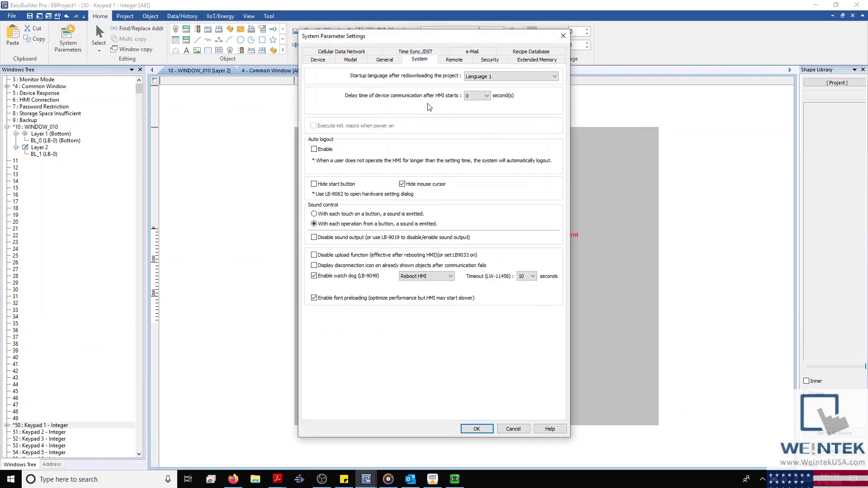
left_click(484, 96)
left_click(474, 116)
left_click(321, 107)
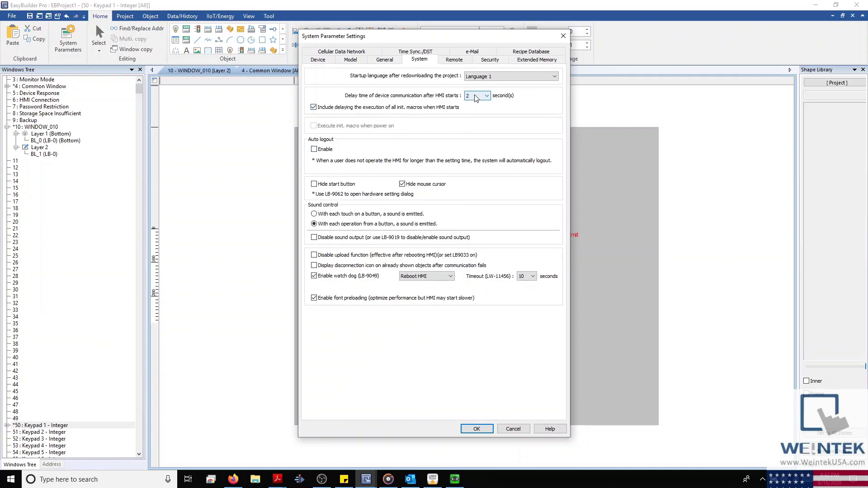
scroll(476, 98, "up", 2)
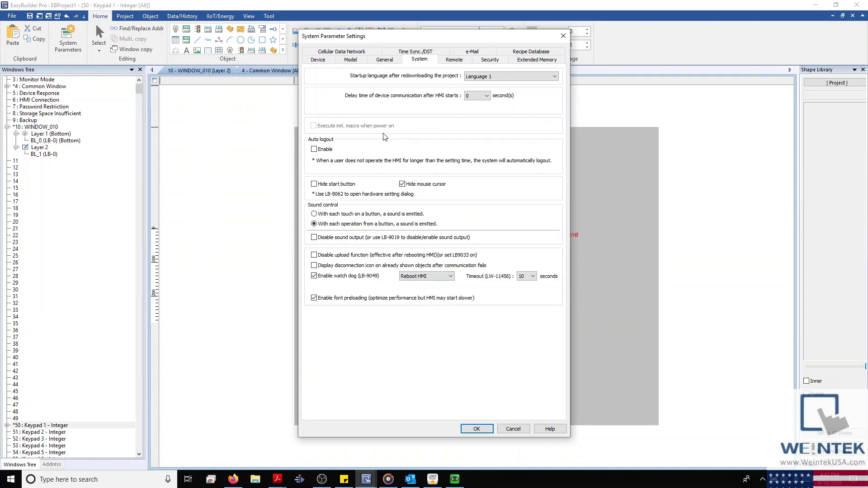
left_click(512, 429)
Step: Create and save an empty macro named macro_0, then reopen System Parameters
left_click(125, 15)
left_click(343, 36)
left_click(520, 109)
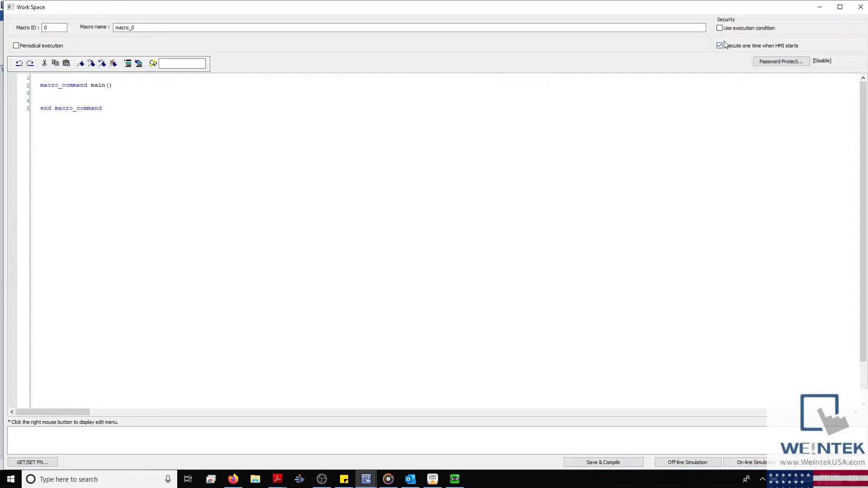
left_click(861, 7)
key("Return")
left_click(545, 81)
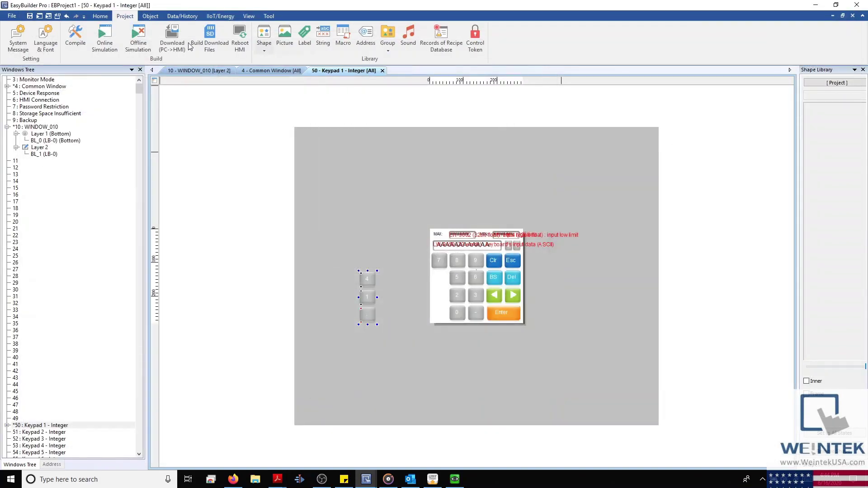
left_click(96, 16)
left_click(68, 38)
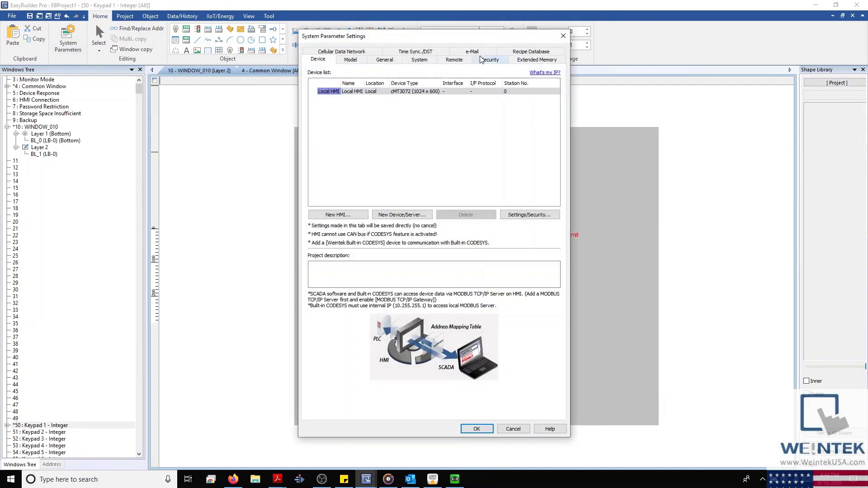
Step: On the System tab, enable Auto logout at 1 minute and tick Hide start button
left_click(419, 59)
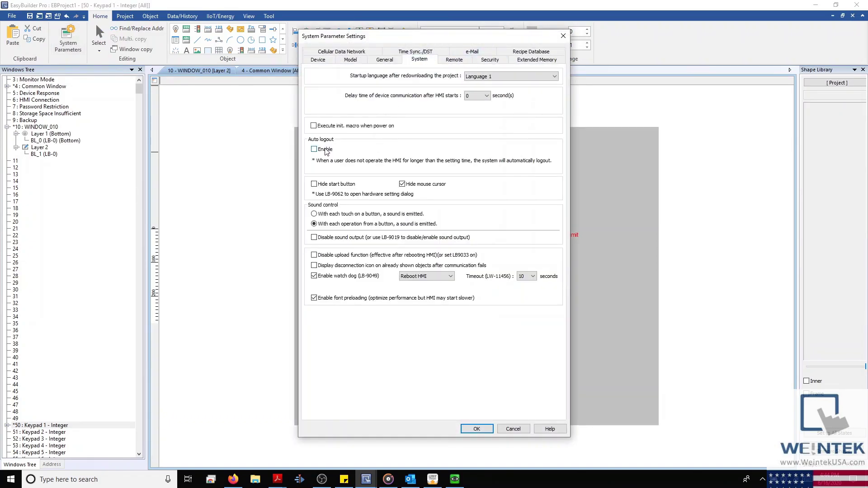
left_click(325, 151)
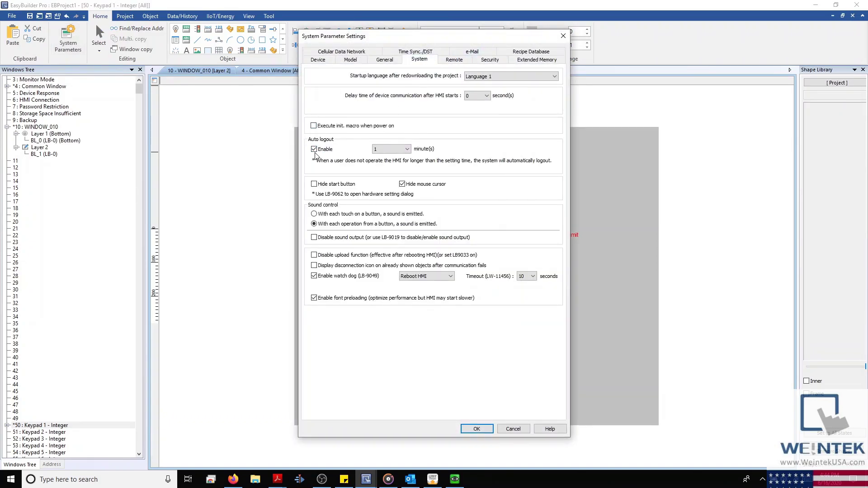
left_click(398, 149)
mouse_move(407, 168)
left_mouse_down()
mouse_move(405, 312)
mouse_move(410, 165)
left_mouse_up()
left_click(388, 158)
left_click(324, 186)
Step: Reposition and minimize the cMT3072 viewer, then untick Hide start button
left_click(455, 479)
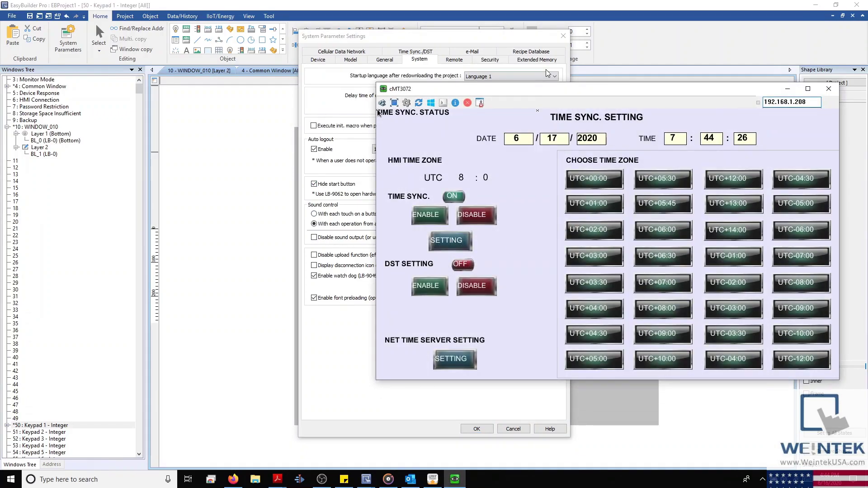
left_click_drag(539, 94, 570, 123)
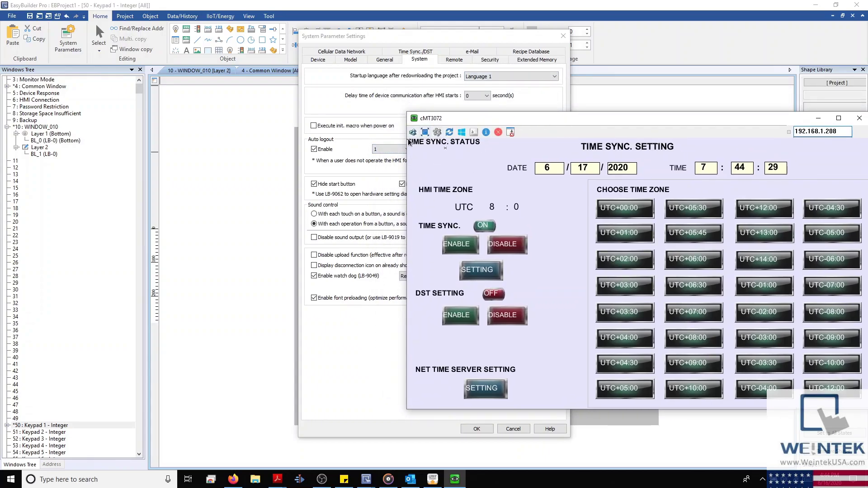
left_click_drag(494, 121, 386, 162)
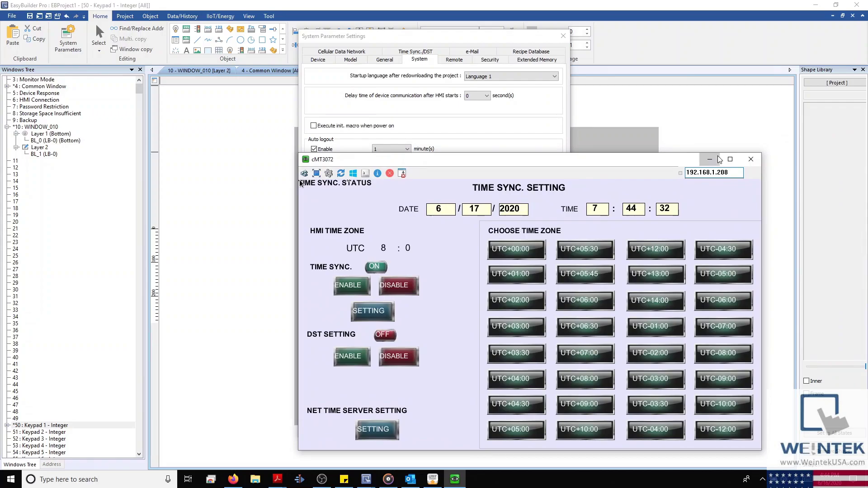
left_click(710, 160)
left_click(338, 189)
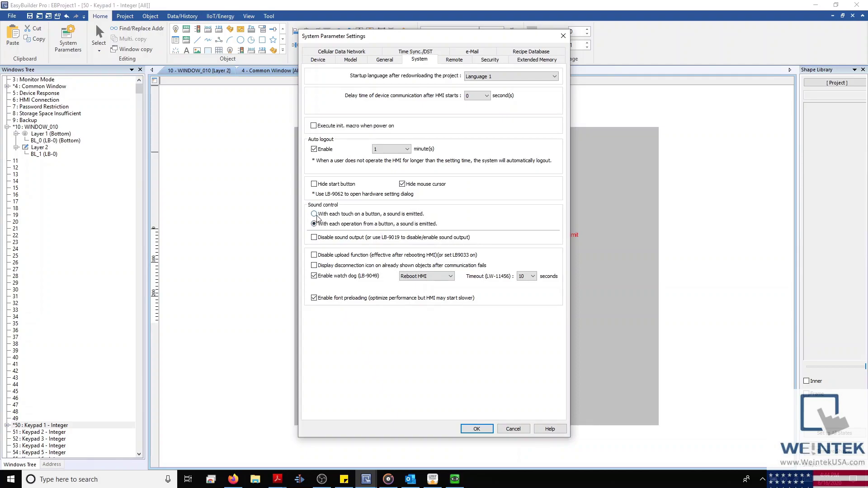
Step: Leave sound output enabled, tick Disable upload function, and open Help for System settings
left_click(316, 238)
left_click(314, 238)
left_click(315, 239)
left_click(317, 256)
left_click_drag(462, 36, 313, 41)
left_click(400, 435)
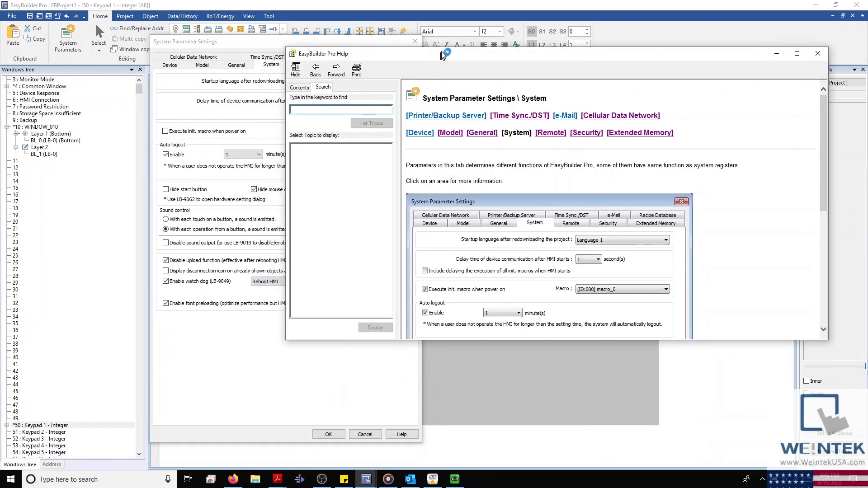
Step: Read the Help explanation of Disable upload function, close Help, and untick that option
scroll(500, 271, "down", 5)
left_click(444, 185)
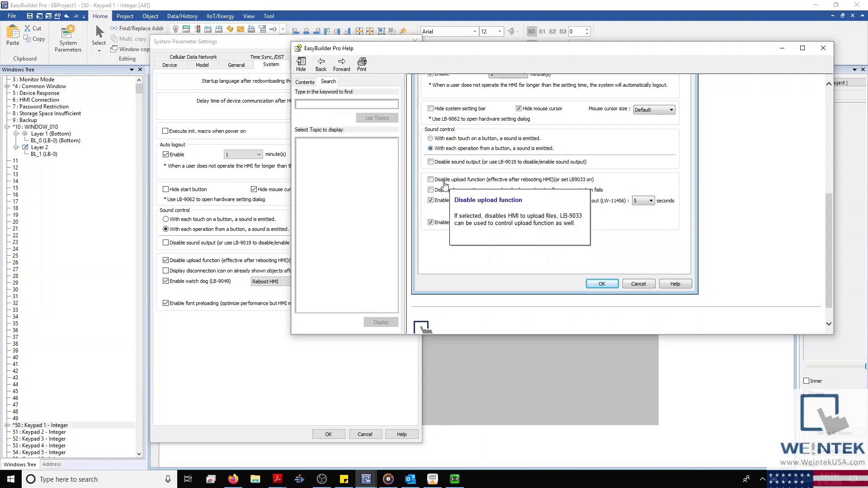
left_click(824, 48)
left_click(166, 261)
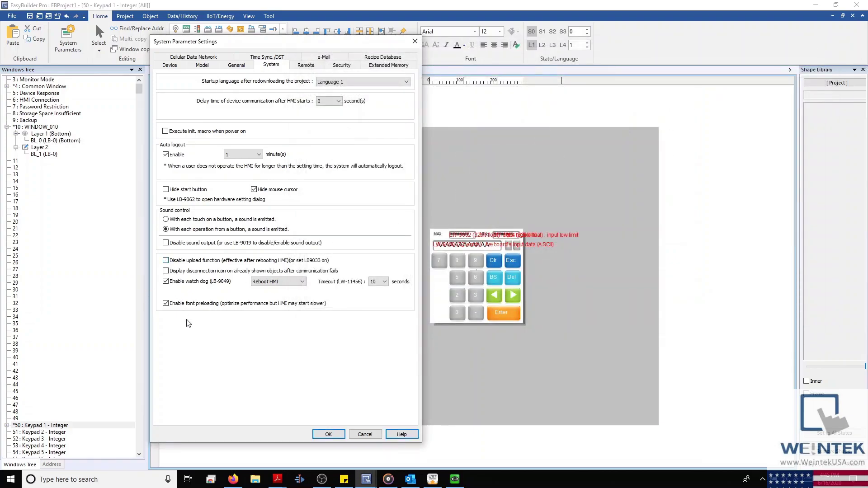
left_click(166, 271)
left_click(402, 435)
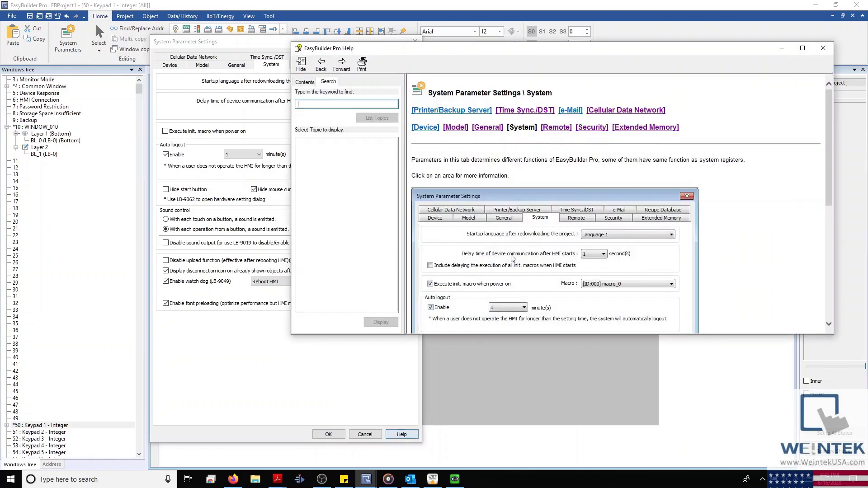
left_click(441, 176)
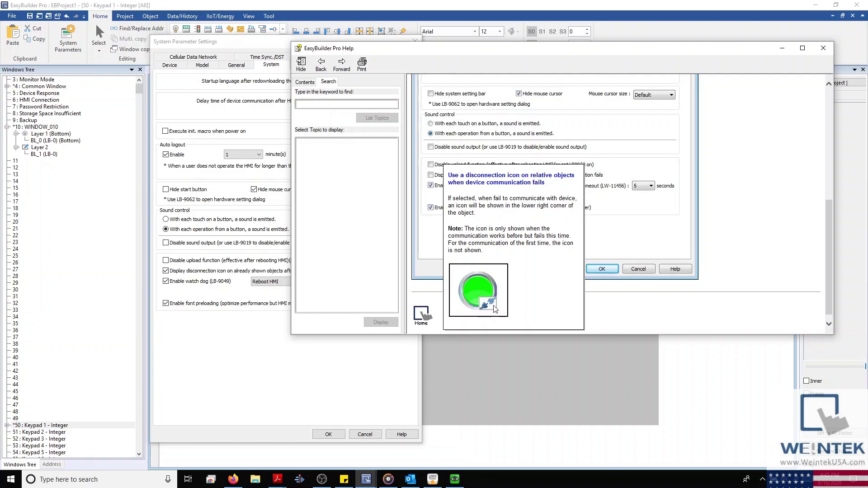
left_click(823, 48)
left_click(167, 271)
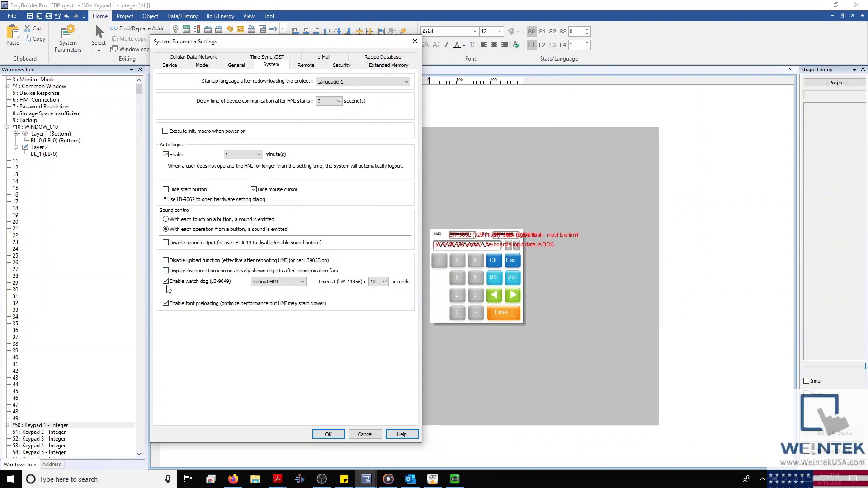
left_click(293, 282)
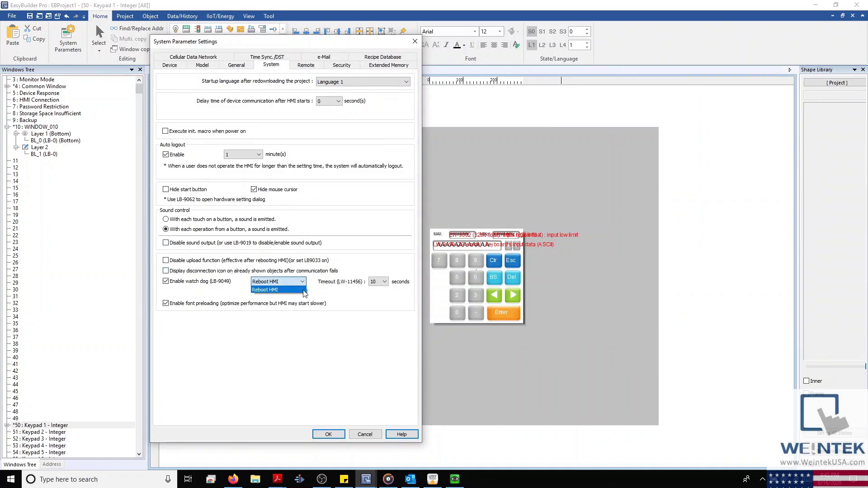
left_click(355, 300)
left_click(385, 281)
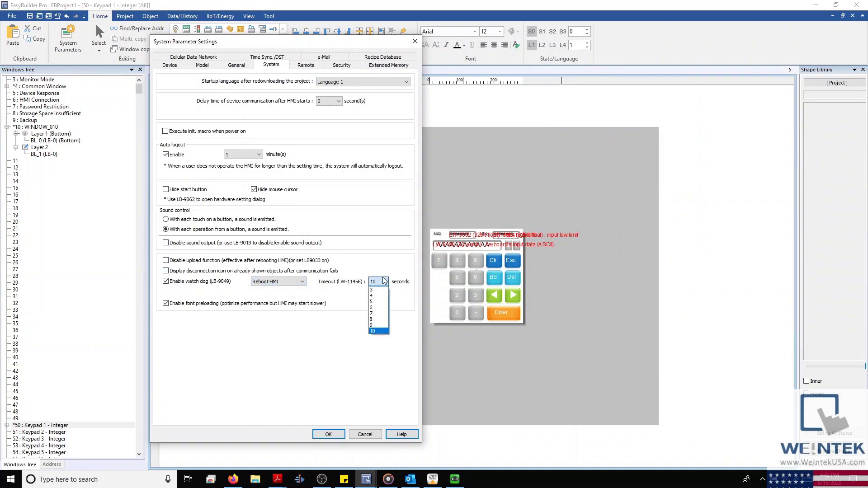
left_click(379, 331)
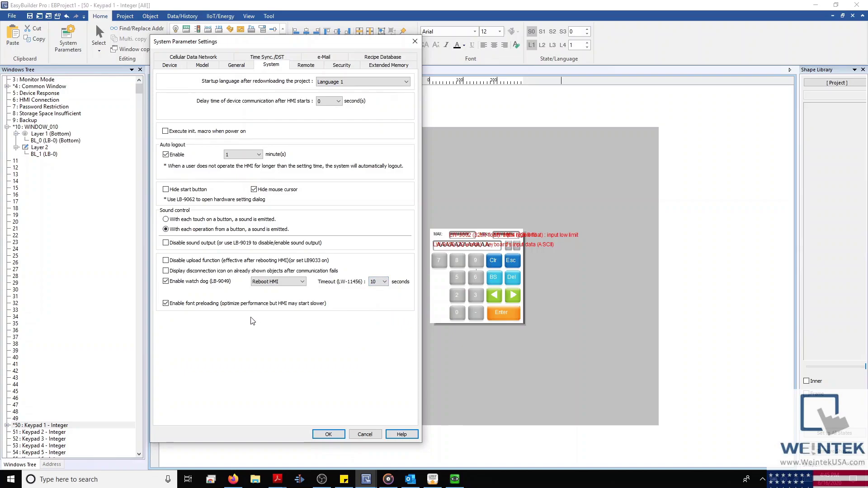
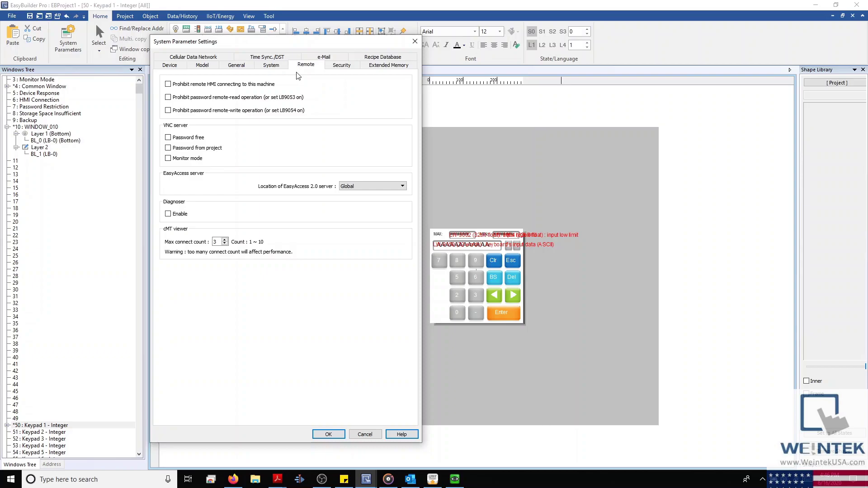
Step: Prohibit remote HMI connections and password remote read/write, and make VNC password free in monitor mode
left_click(168, 85)
left_click(168, 98)
left_click(168, 111)
left_click(185, 139)
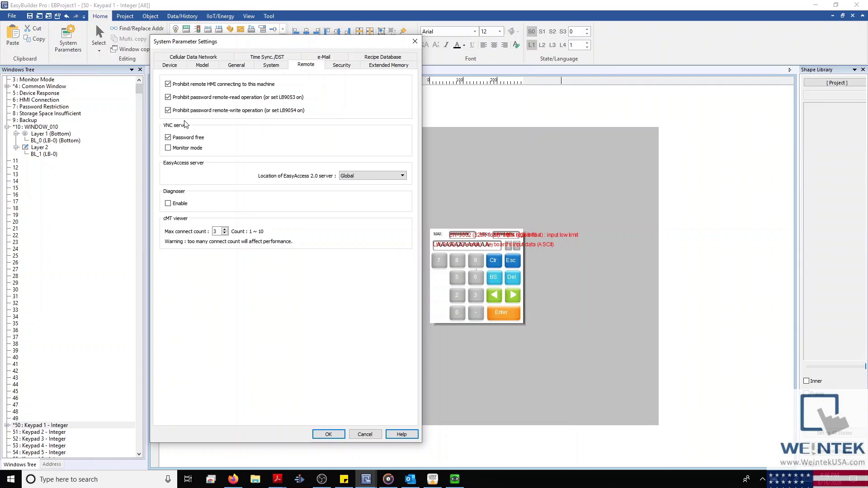
left_click(167, 149)
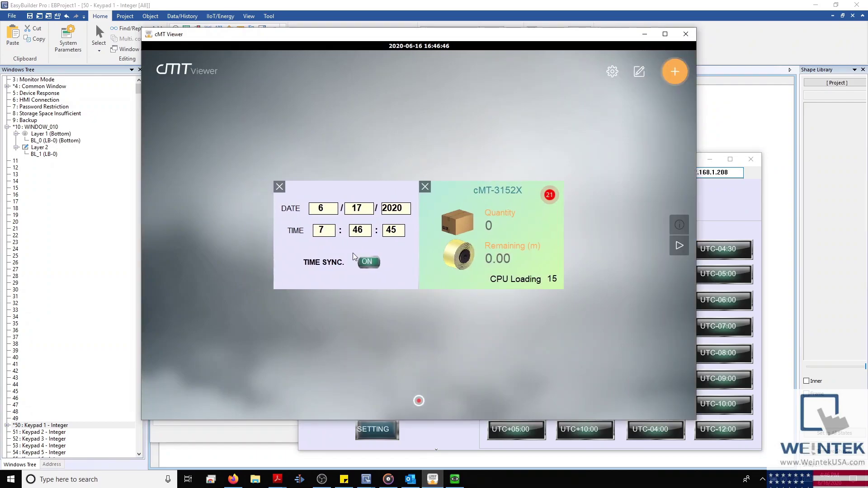
Step: Set the simulated HMI's time sync time zone to UTC+1, then hide the viewer
left_click(388, 220)
left_click(389, 219)
left_click(414, 196)
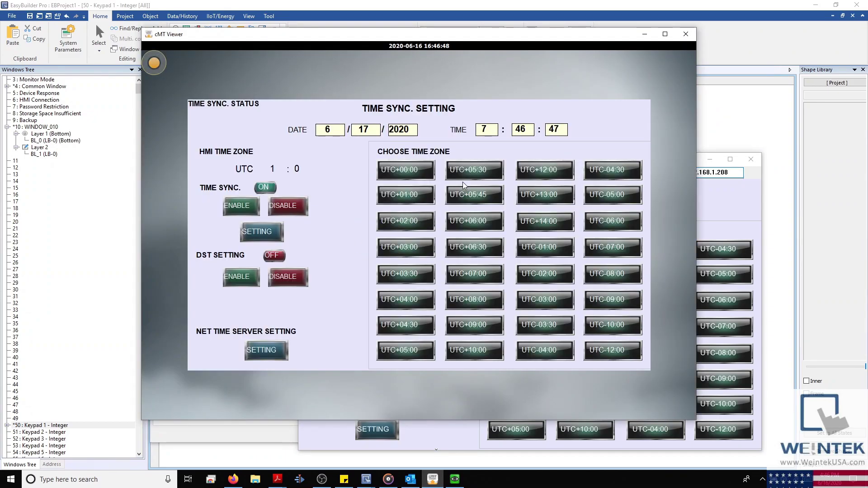
left_click(645, 34)
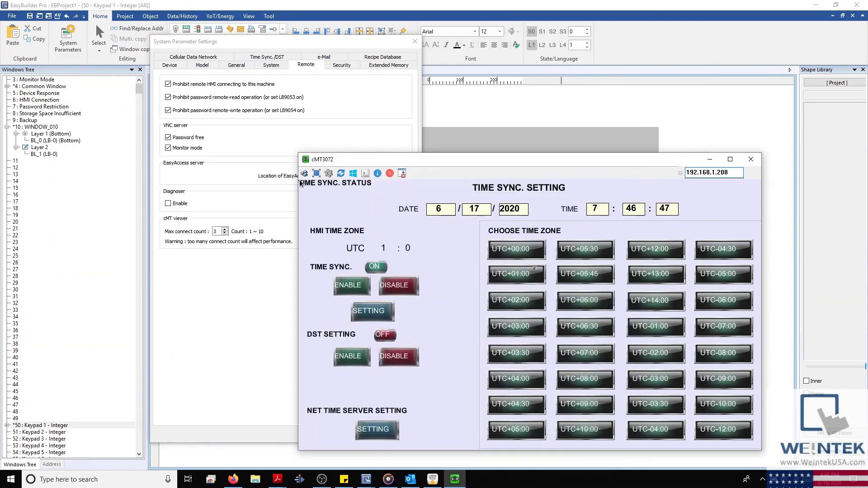
Step: Turn off VNC monitor mode and password free, keep EasyAccess at Global, and enable a password-free Diagnoser
left_click(710, 159)
left_click(168, 148)
left_click(168, 137)
left_click(348, 187)
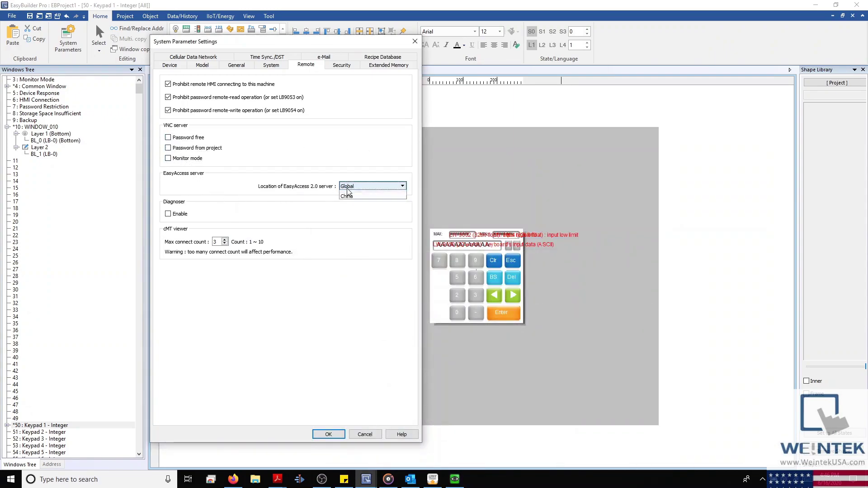
left_click(347, 194)
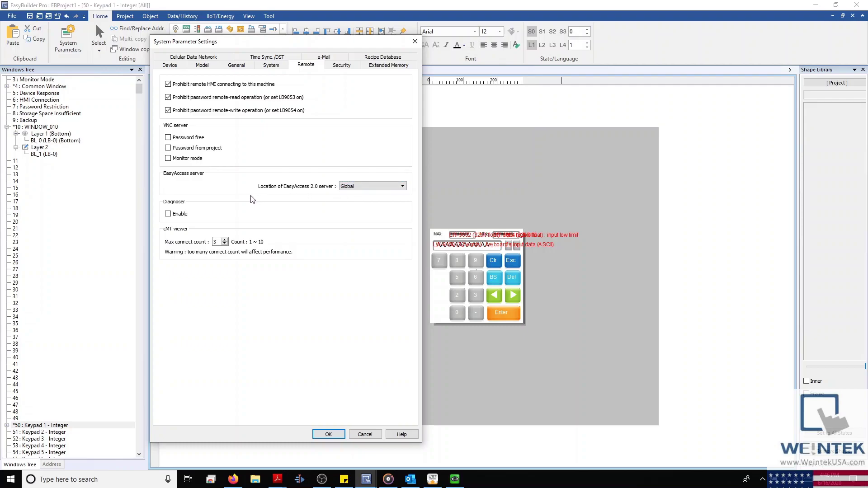
left_click(168, 214)
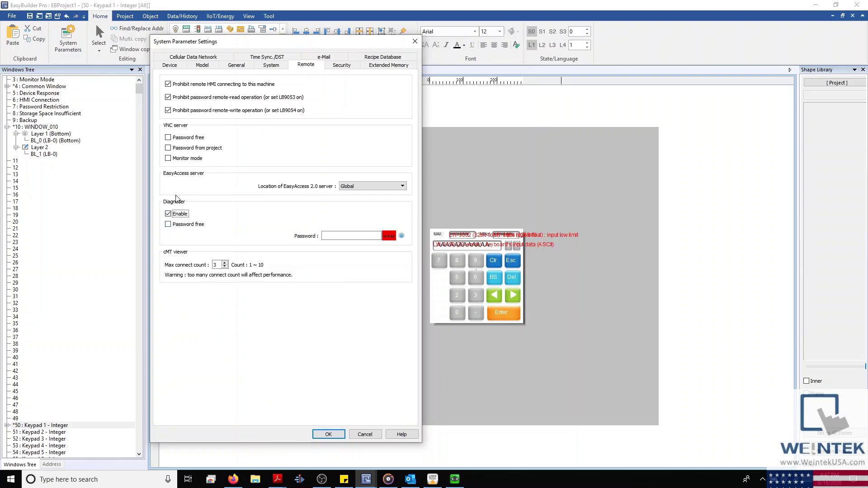
left_click(169, 225)
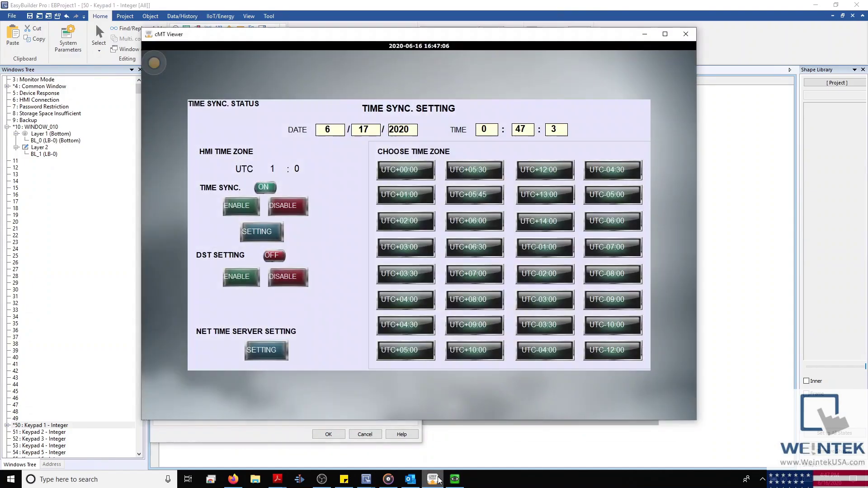
Step: Close the time sync screen on the simulated HMI and launch its Diagnoser
left_click(433, 479)
left_click(150, 72)
left_click(439, 213)
right_click(377, 176)
left_click(401, 241)
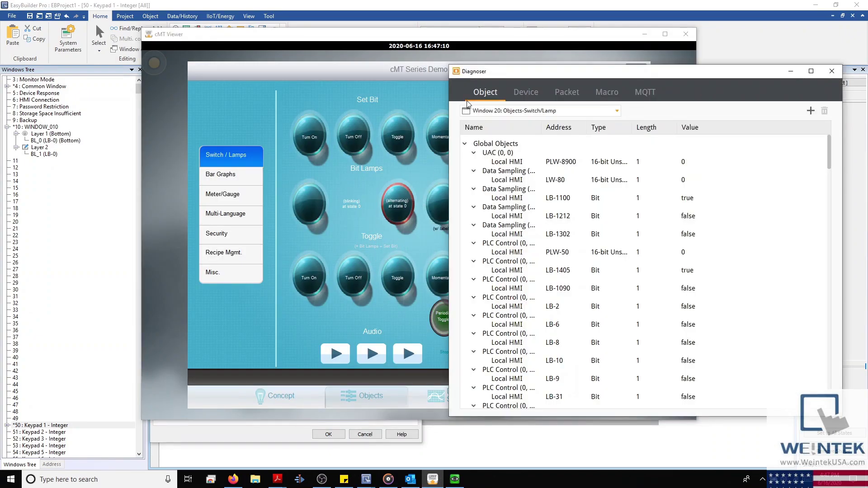
left_click_drag(435, 36, 294, 61)
Step: In the Diagnoser, set PLW-50 to 10, then close it and minimize the viewer
left_click(80, 199)
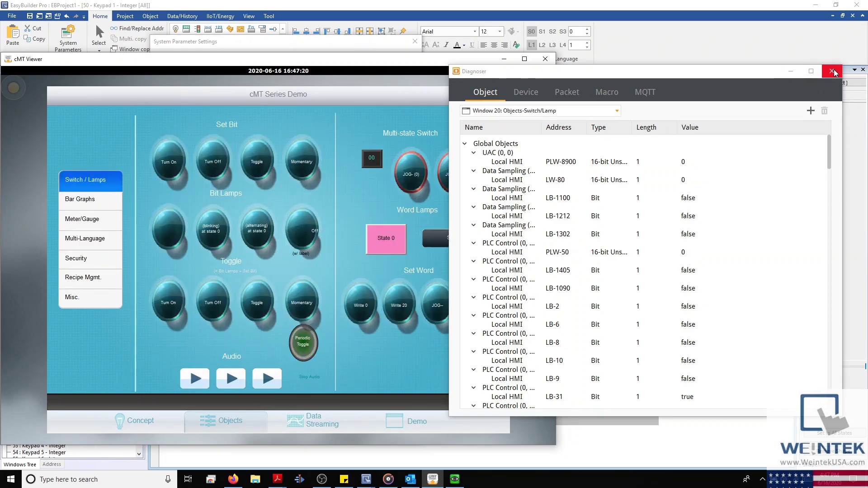
left_click(687, 199)
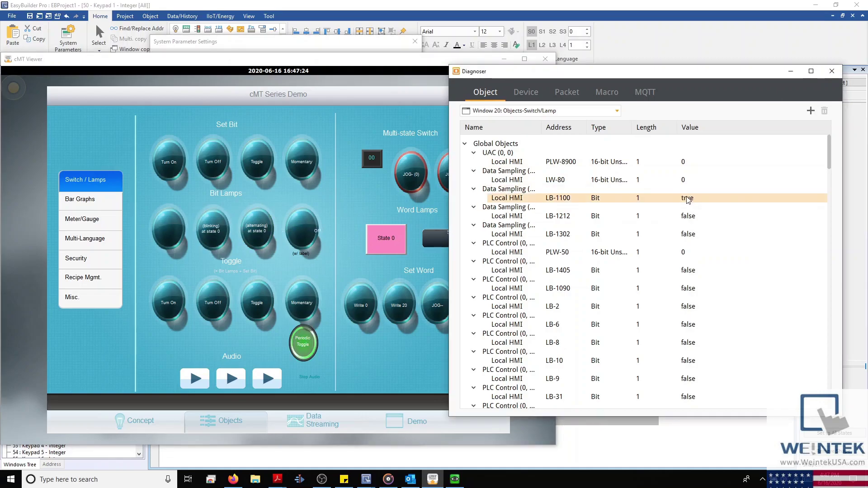
left_click(685, 253)
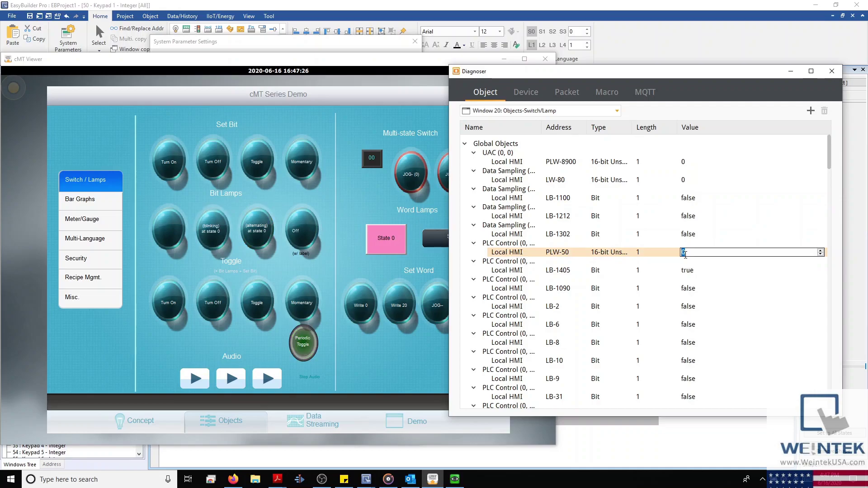
type("10")
key("Return")
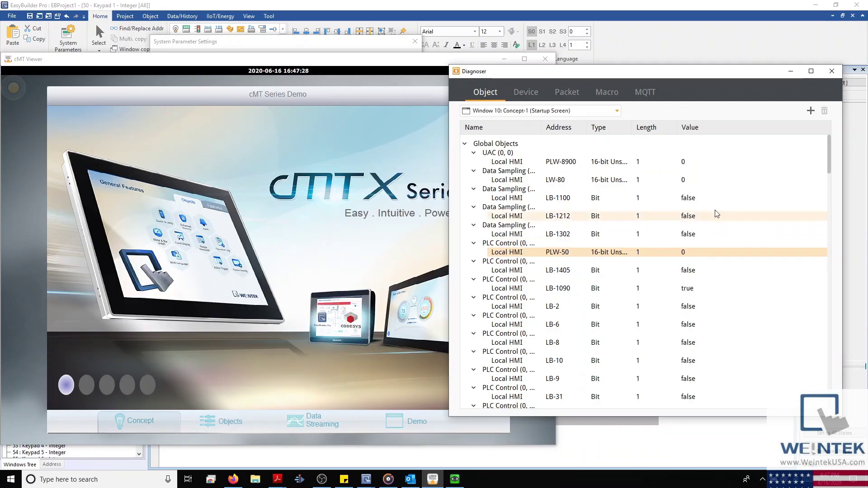
left_click(831, 71)
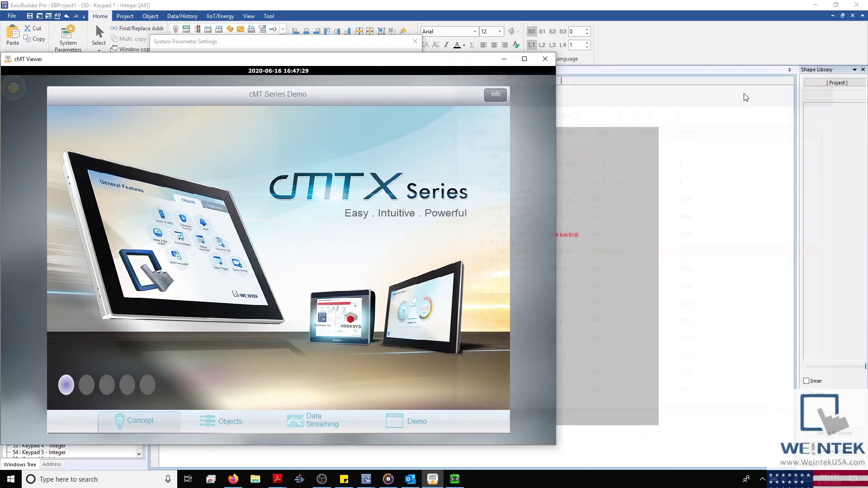
left_click(506, 58)
Step: Disable the Diagnoser and raise the cMT viewer max connect count by two
left_click(190, 224)
left_click(176, 214)
left_click(219, 241)
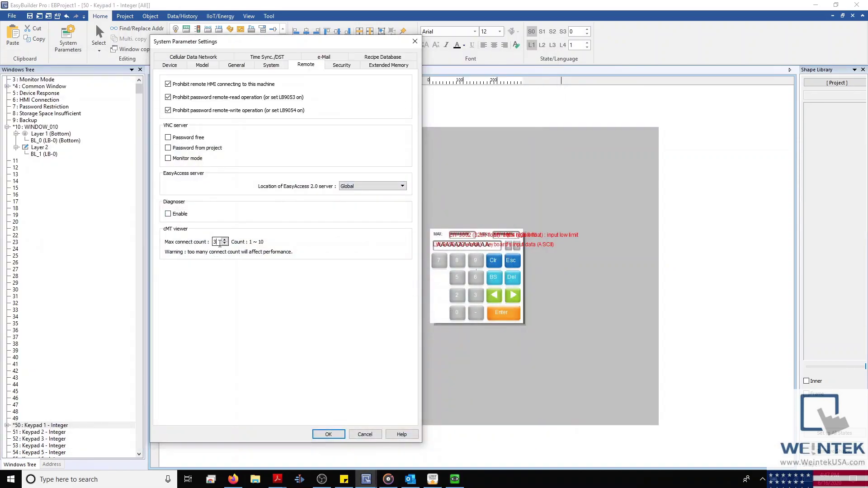
left_click(225, 240)
left_click(225, 240)
left_click(225, 240)
Step: Open Security settings, read Help on enhanced security mode's 127-user limit, then open LDAP
left_click(353, 68)
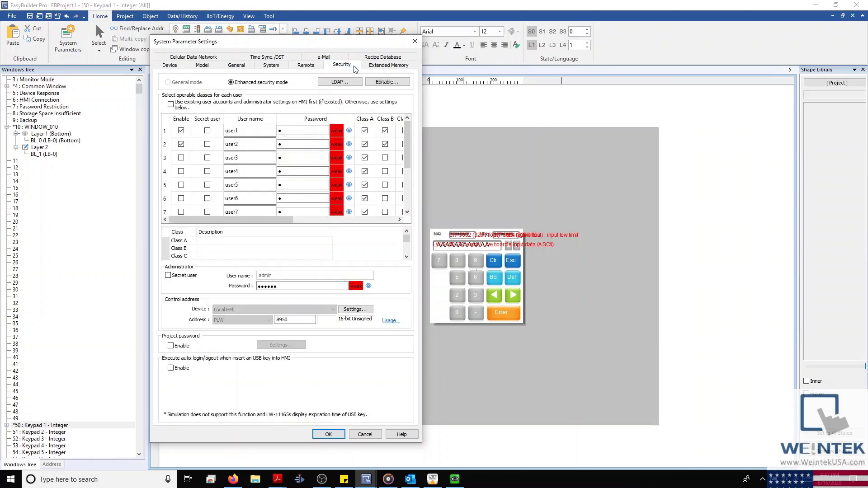
left_click_drag(345, 47, 441, 33)
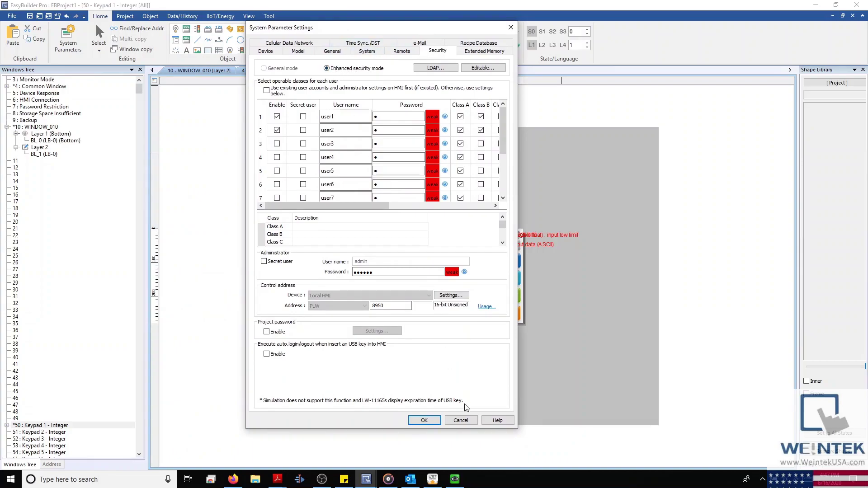
left_click(498, 421)
left_click_drag(479, 57, 314, 107)
left_click(382, 294)
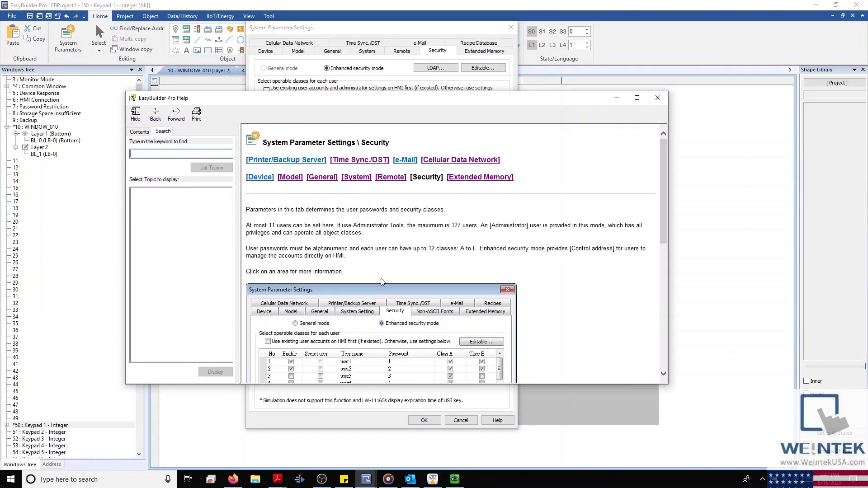
left_click_drag(453, 224, 473, 228)
left_click(658, 97)
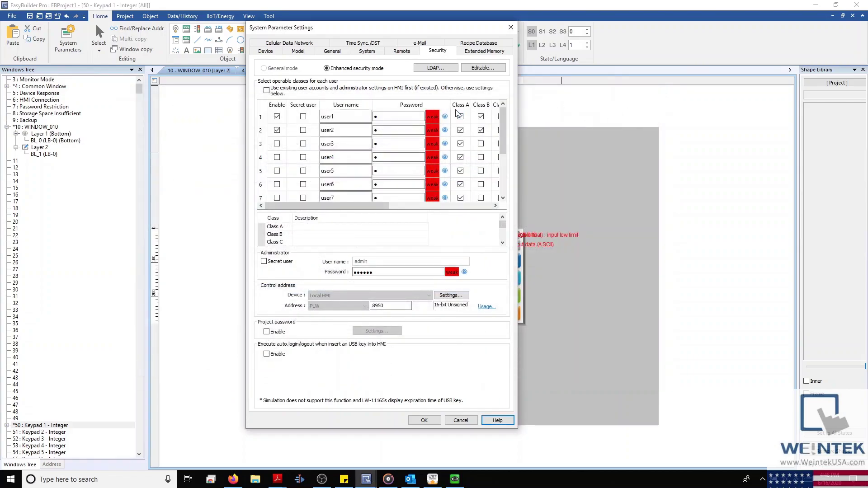
left_click(450, 68)
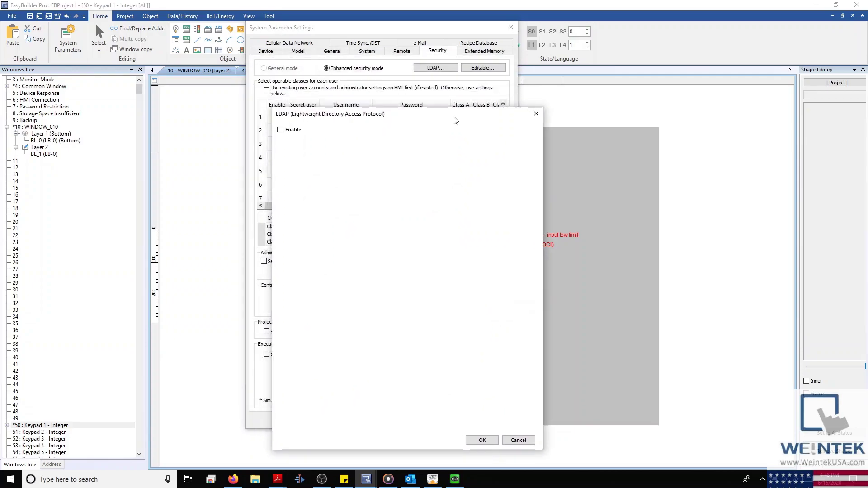
Step: Close LDAP unchanged, make the security settings read-only with a password, and close System Parameters with OK
left_click(281, 130)
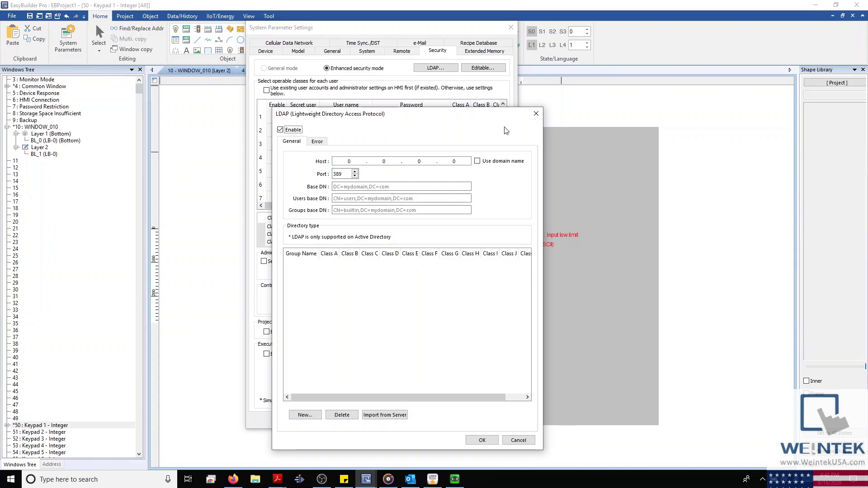
left_click(536, 114)
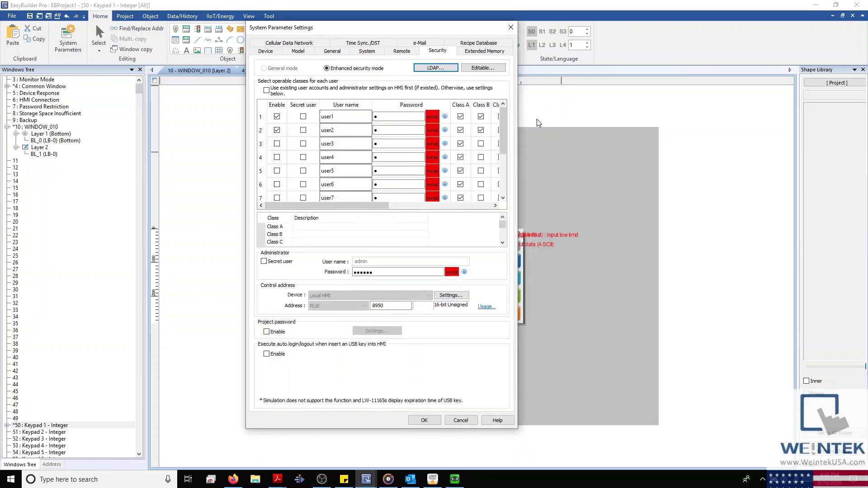
left_click(488, 71)
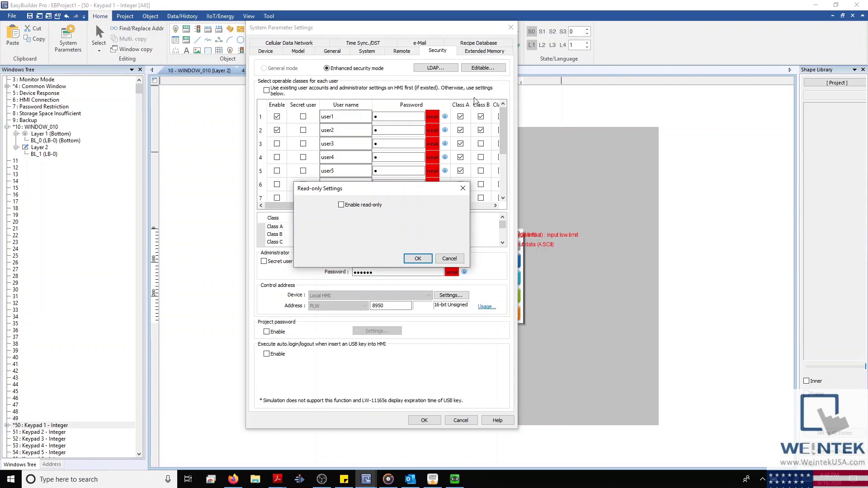
left_click(348, 208)
left_click(446, 220)
left_click_drag(359, 220, 326, 222)
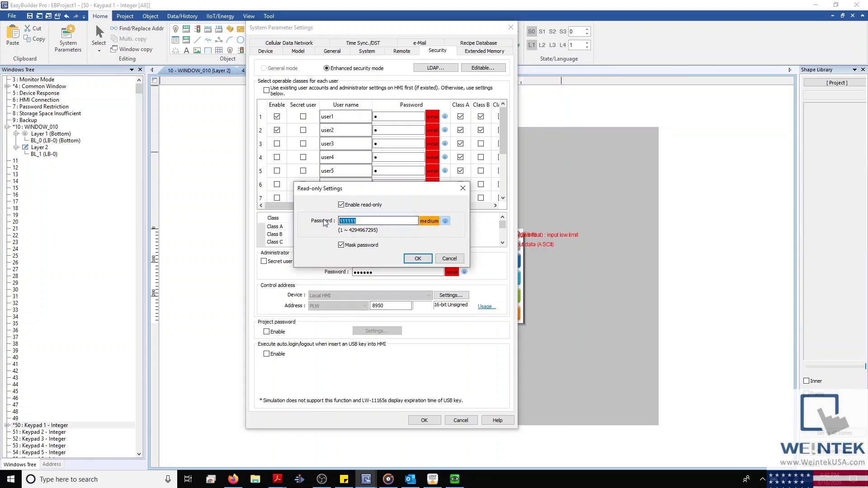
left_click(417, 259)
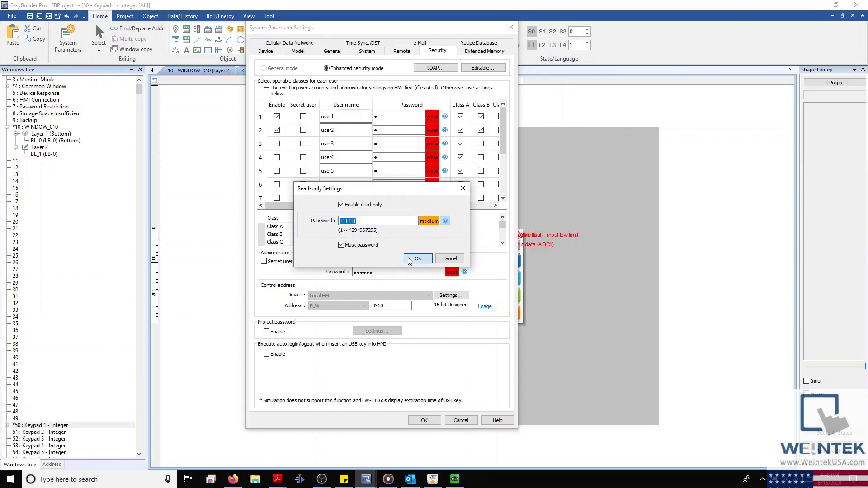
left_click(430, 421)
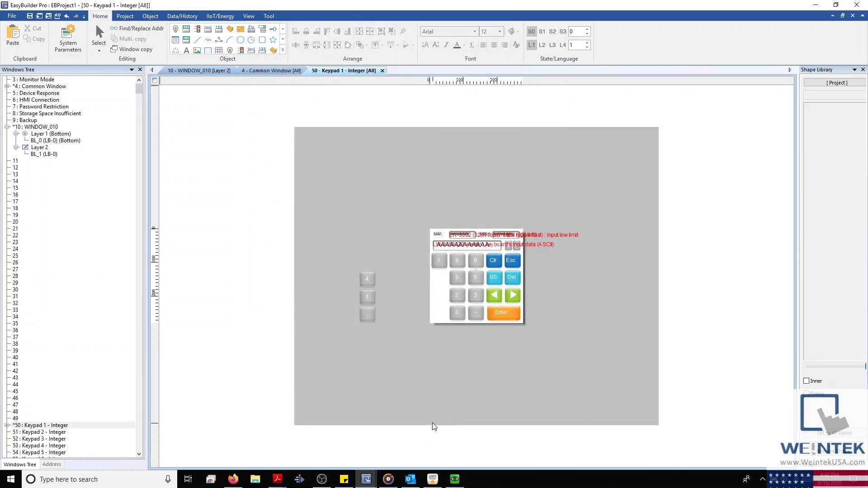
Step: Unlock the read-only Security settings with the password and enable using existing HMI user accounts first
left_click(75, 46)
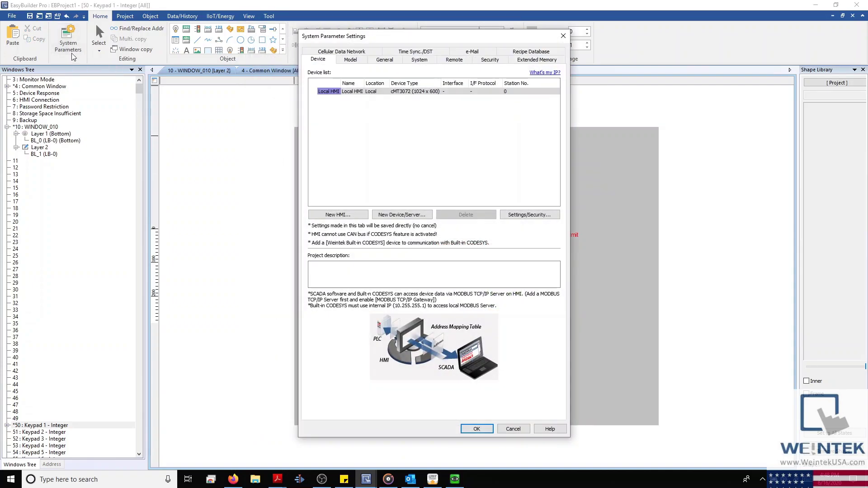
left_click(501, 62)
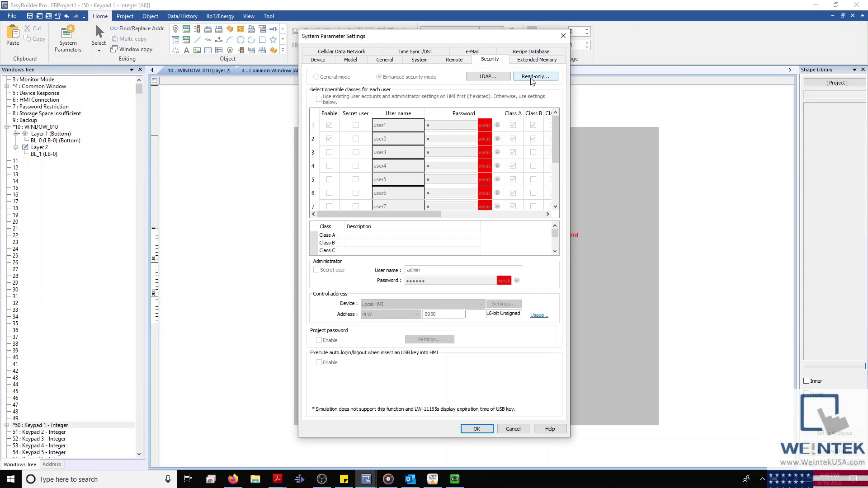
left_click(532, 77)
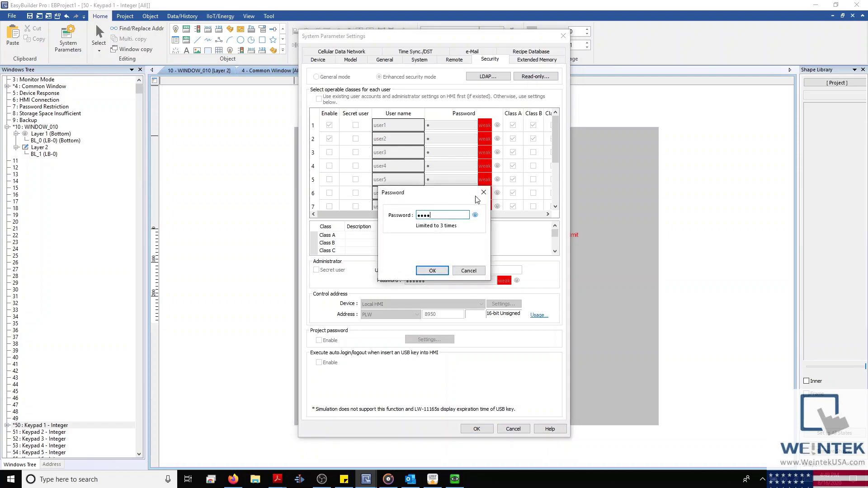
type("123456")
key("Return")
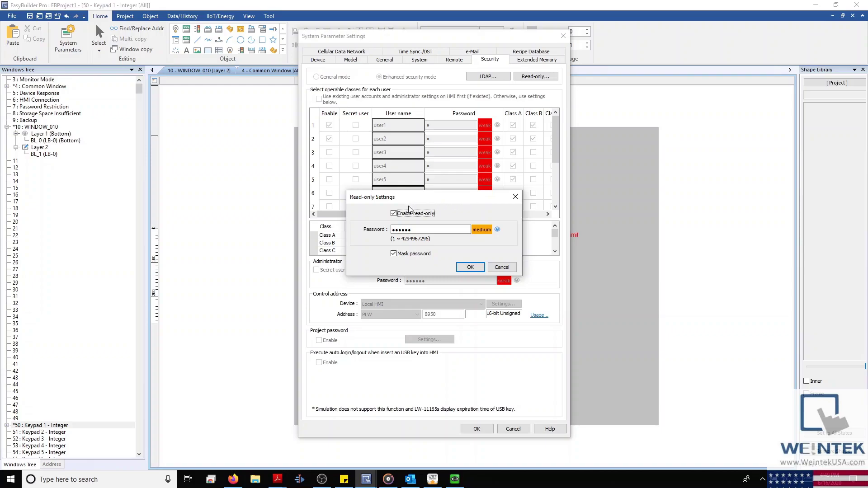
left_click(411, 215)
left_click(470, 267)
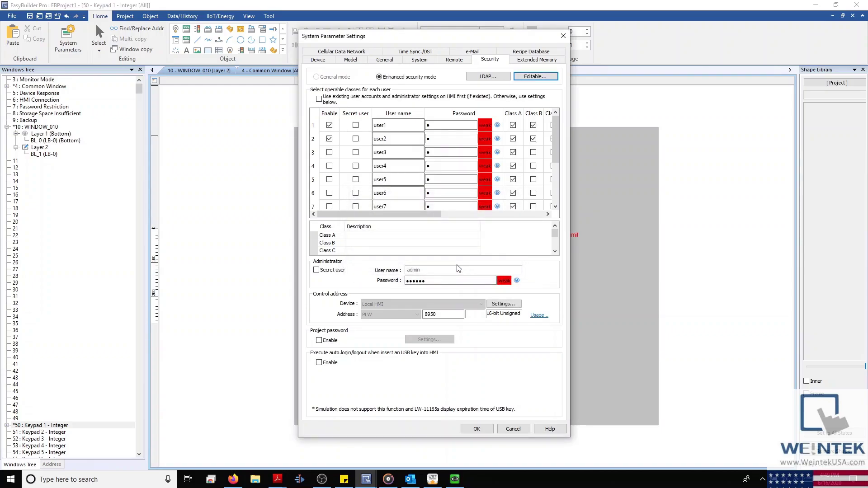
left_click(319, 99)
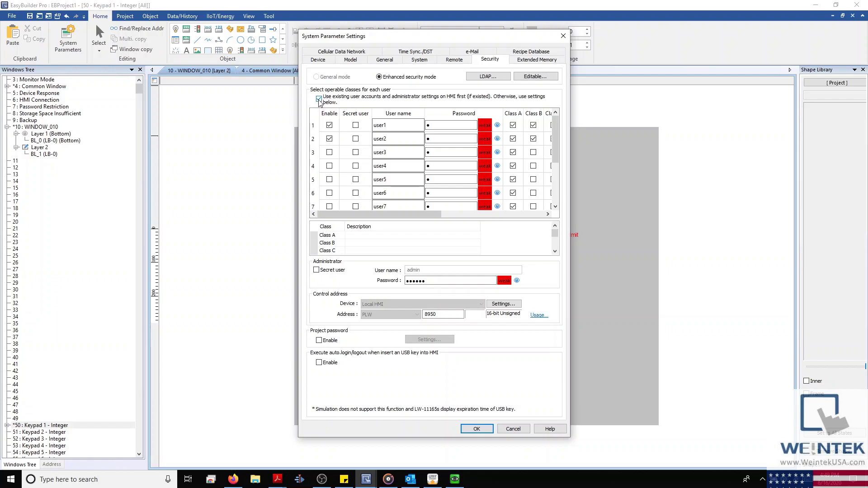
Step: Untick using existing HMI accounts and enable the user accounts in rows 4, 6, 9 and 11
left_click(319, 100)
left_click(329, 166)
left_click(330, 193)
scroll(333, 201, "down", 2)
left_click(332, 204)
left_click(330, 176)
Step: Rename user7 to 'asdasd' and give it a new password
double_click(385, 148)
type("asdasd")
left_click(444, 149)
type("asdasd")
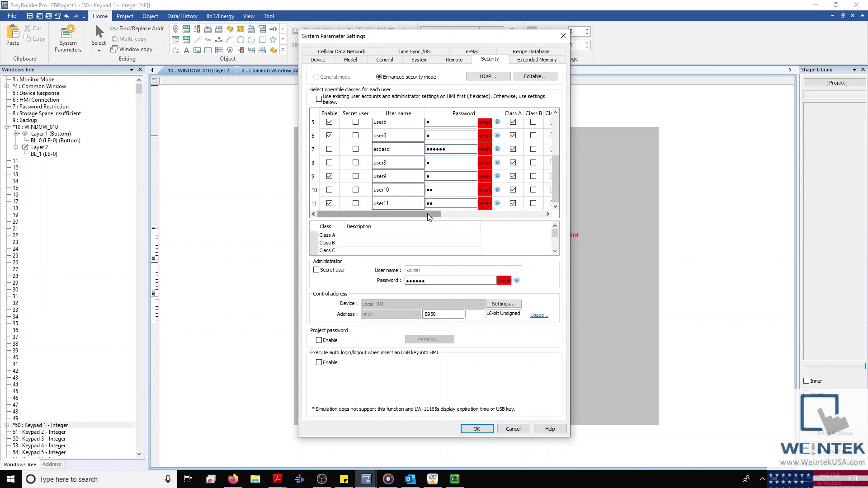
Step: Make user1 a secret user with Class C access, try Classes D and E, then cancel all changes
scroll(425, 199, "up", 2)
left_click(356, 125)
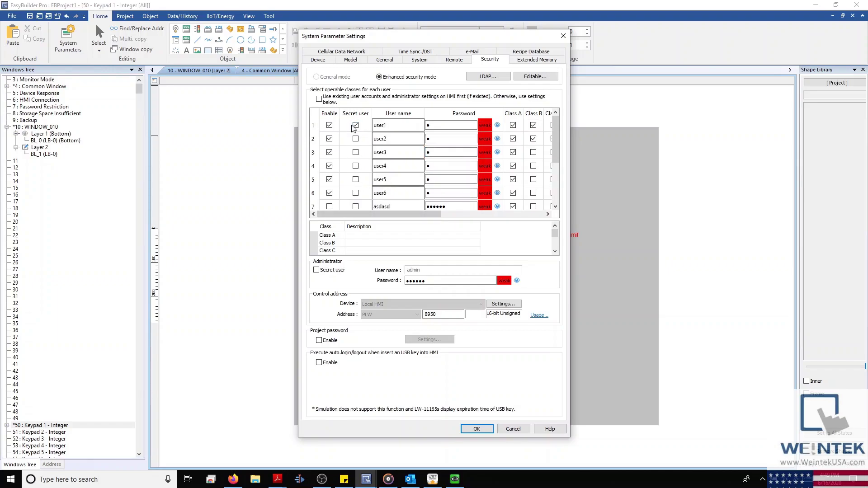
left_click(390, 215)
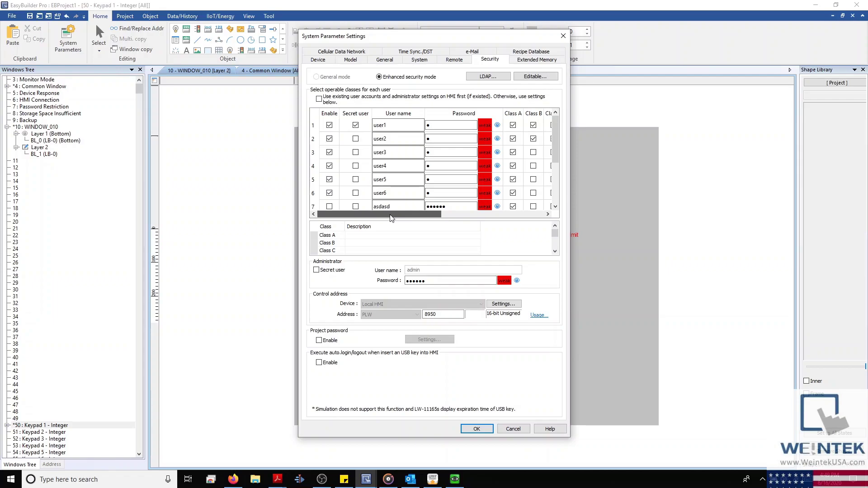
scroll(391, 215, "right", 5)
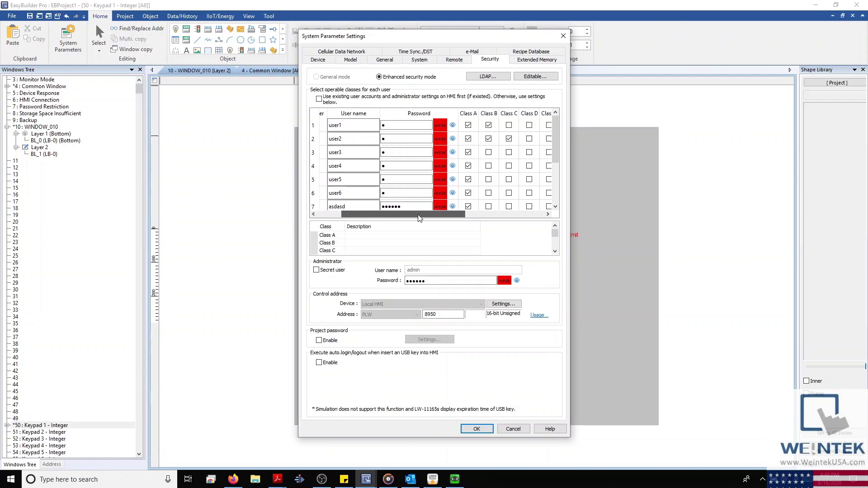
left_click(369, 125)
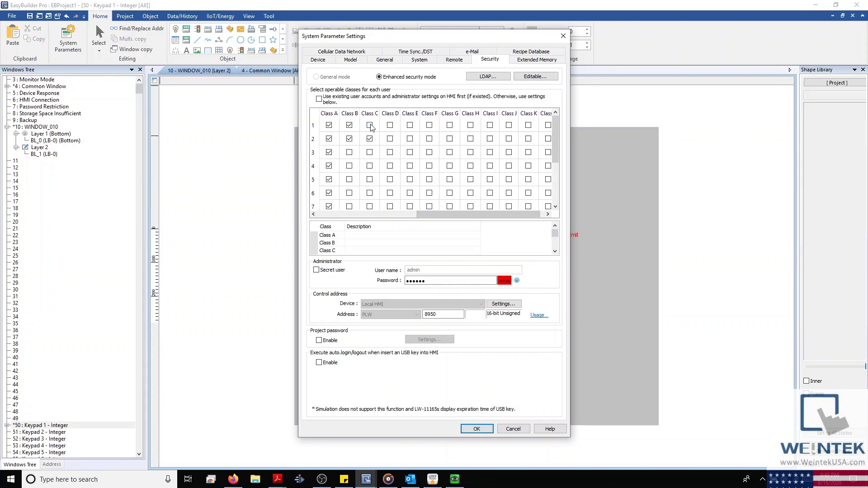
left_click(410, 127)
left_click(390, 125)
left_click(410, 125)
left_click(390, 125)
left_click(503, 430)
Step: Check that the 7 function key's object class is None, then start a Windows search
double_click(439, 262)
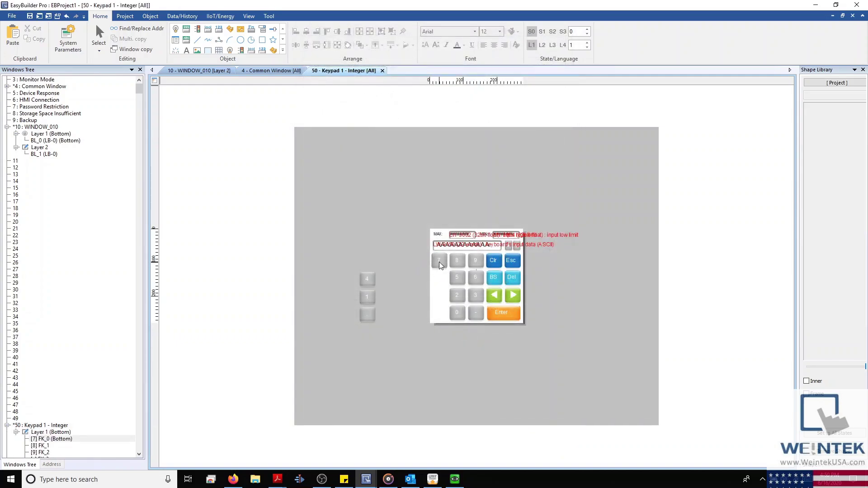
left_click(368, 84)
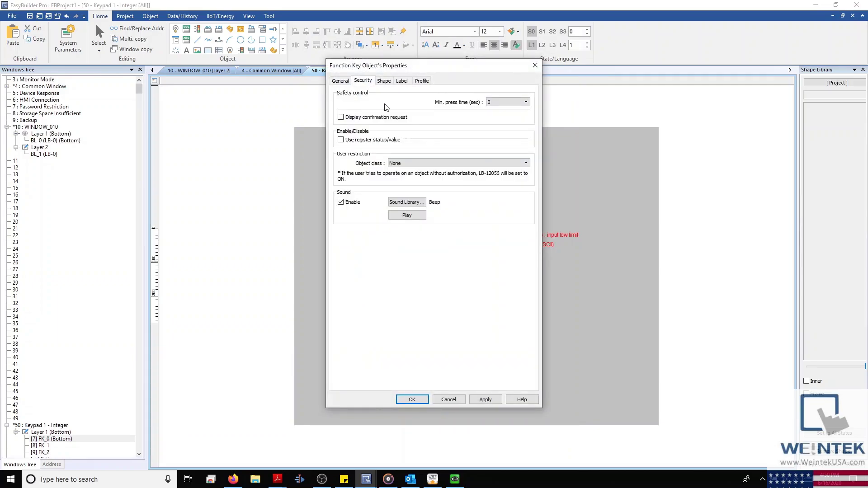
left_click(414, 163)
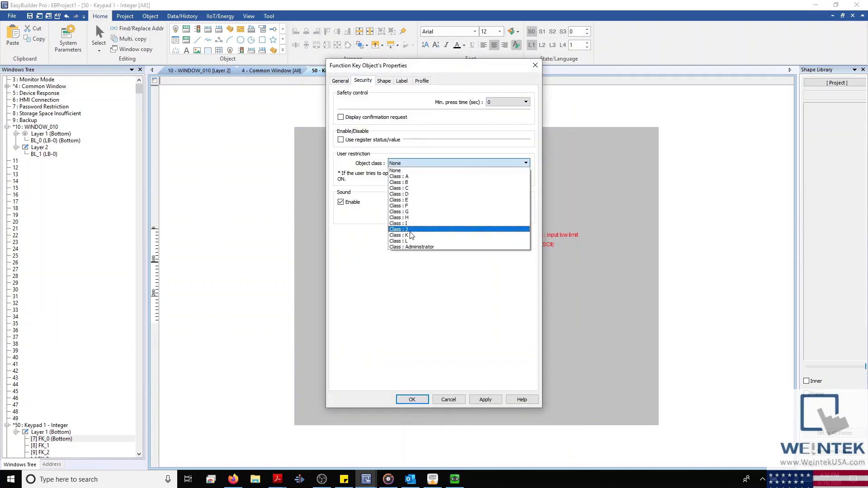
left_click(529, 65)
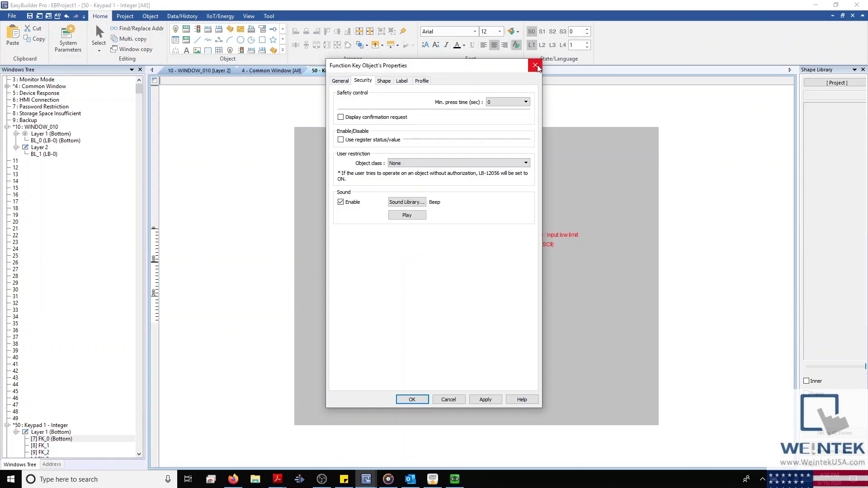
left_click(535, 66)
left_click(134, 480)
Step: Launch Utility Manager, tick User Accounts in Maintenance > Administrator Tools, then close both windows
type("util")
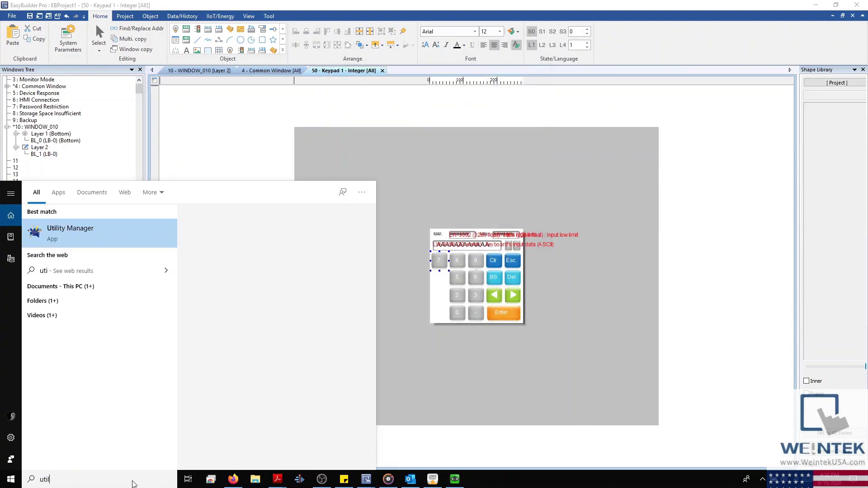
key("Return")
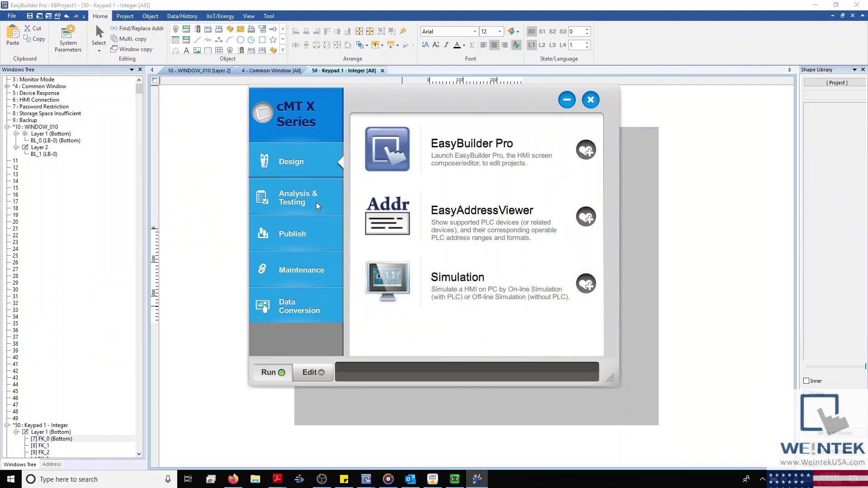
left_click(316, 206)
scroll(393, 250, "down", 3)
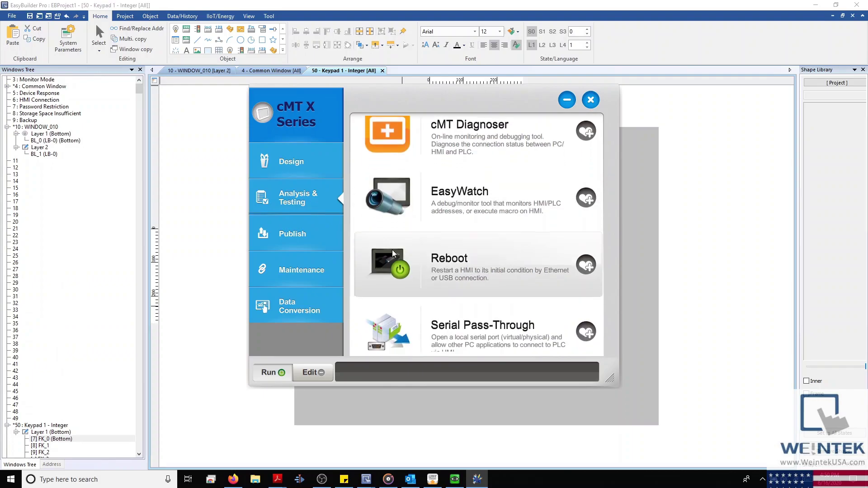
left_click(324, 278)
left_click(463, 164)
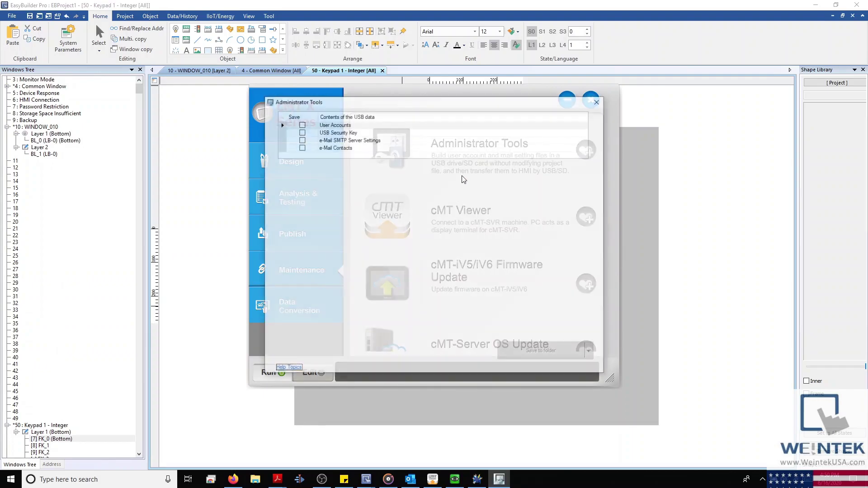
left_click(304, 126)
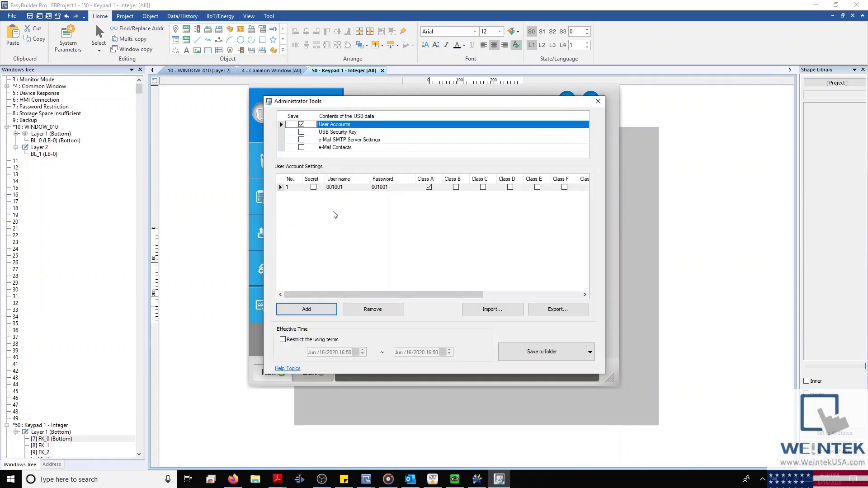
left_click(598, 101)
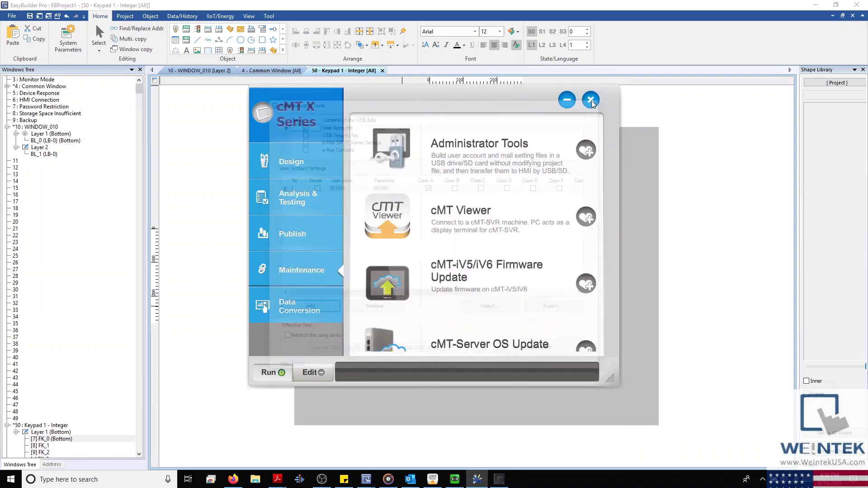
left_click(590, 98)
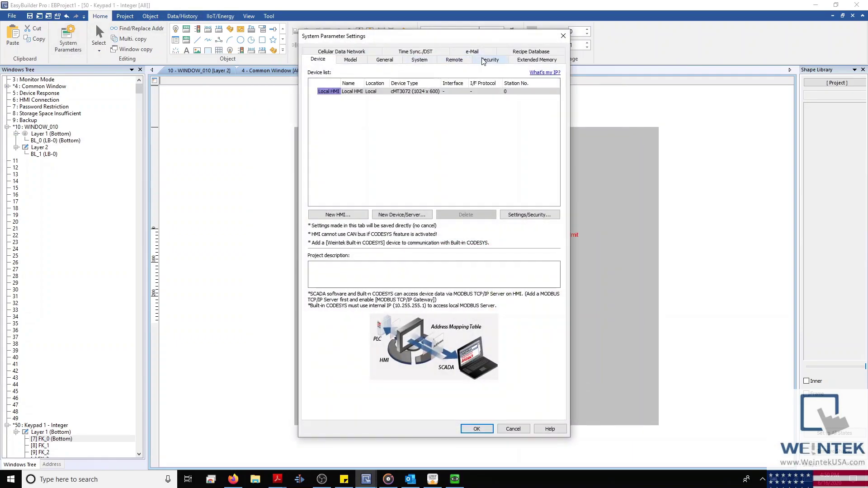
Step: Reopen System Parameters and unlock the read-only security settings with the password
left_click(490, 59)
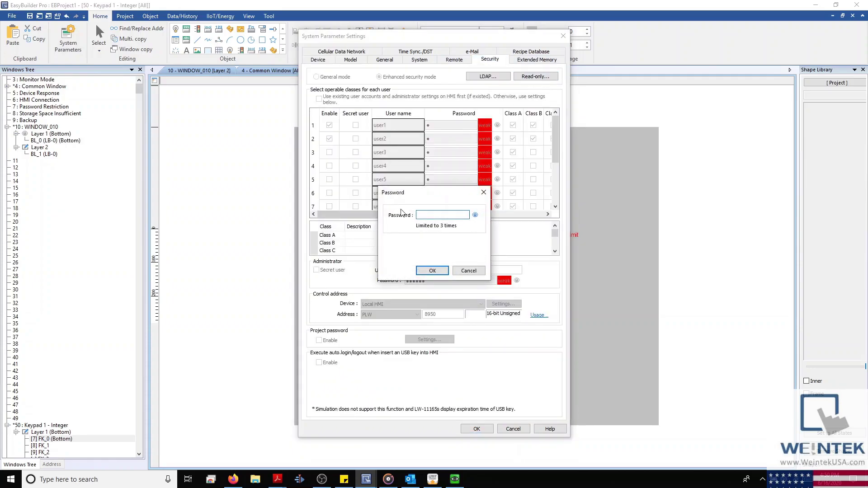
key("Return")
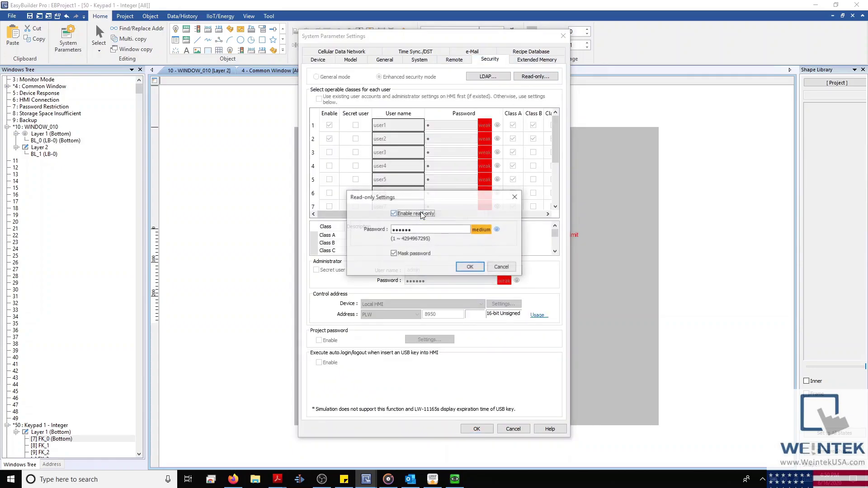
left_click(423, 215)
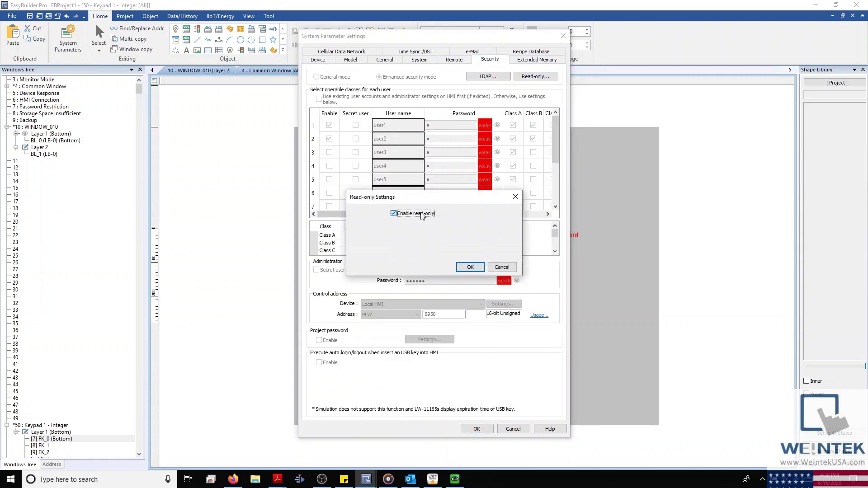
left_click(476, 271)
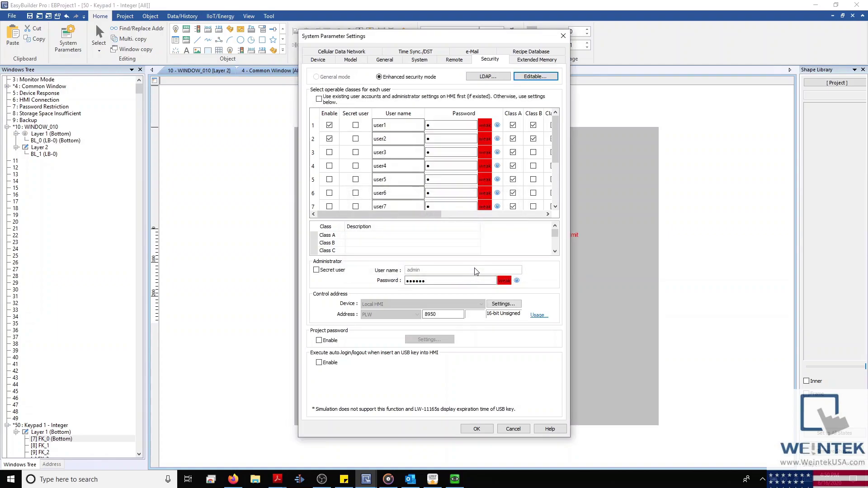
Step: Describe Class A as 'Maint', make the administrator a secret user, check Usage, then cancel
double_click(367, 234)
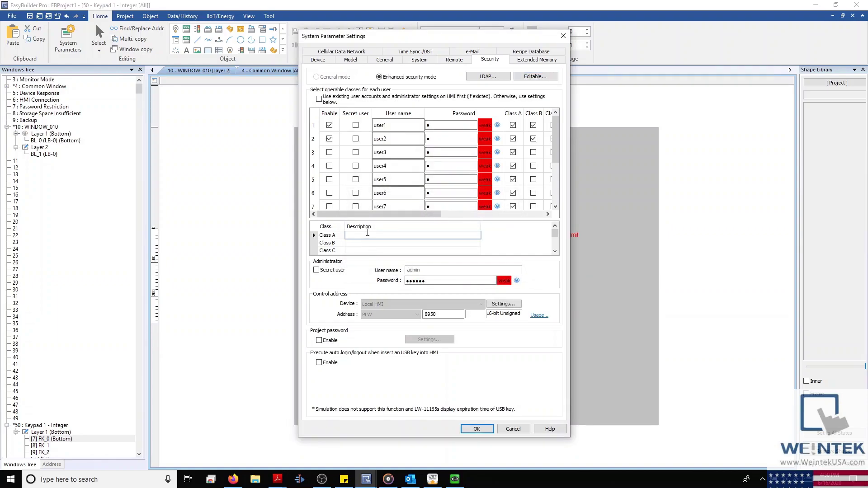
type("Maoi")
key("BackSpace")
type("int")
left_click(326, 270)
left_click(538, 316)
left_click_drag(486, 150, 739, 187)
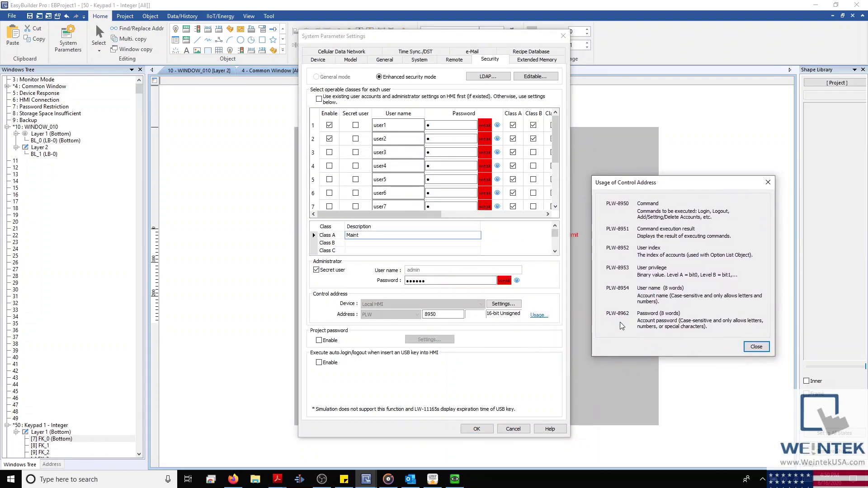
left_click(769, 183)
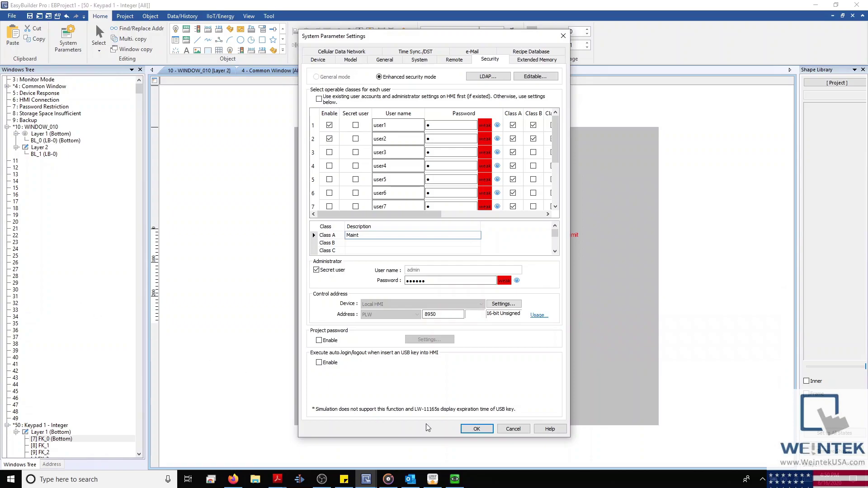
left_click(514, 429)
Step: Open windows 71, 70, 72, 73 and 74 (Add account through Set password) as editor tabs
scroll(10, 321, "down", 12)
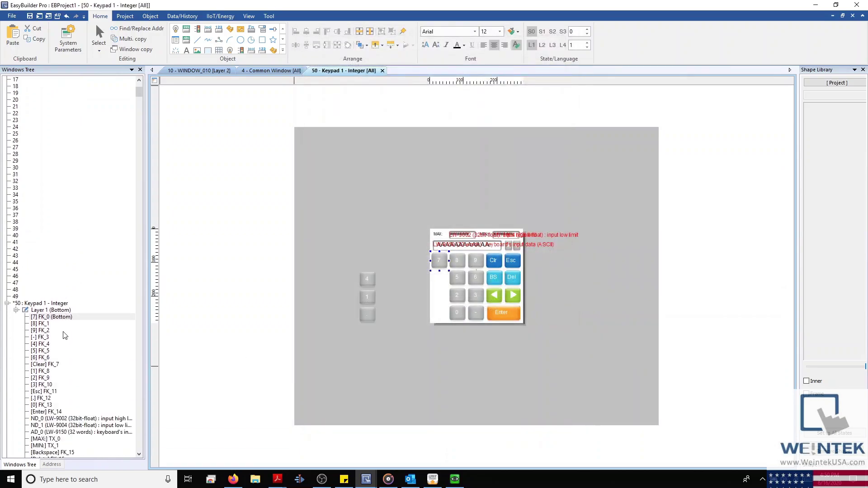
left_click(7, 161)
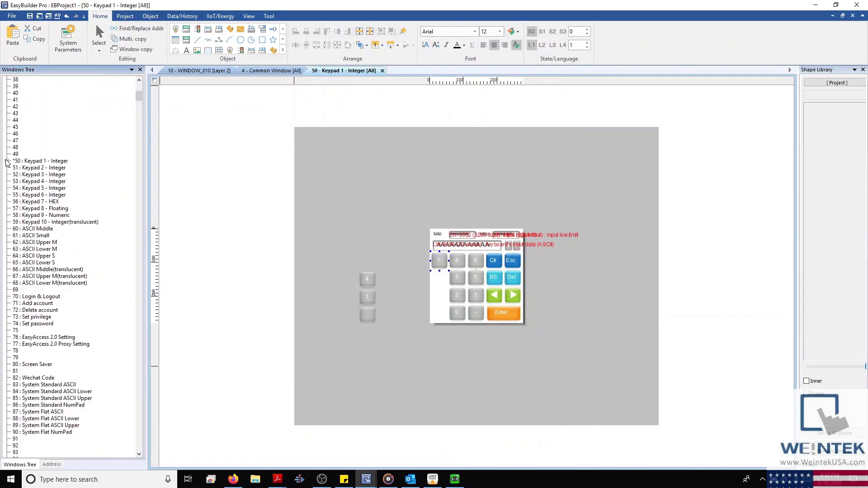
scroll(45, 276, "down", 1)
scroll(49, 309, "down", 1)
double_click(39, 263)
double_click(39, 257)
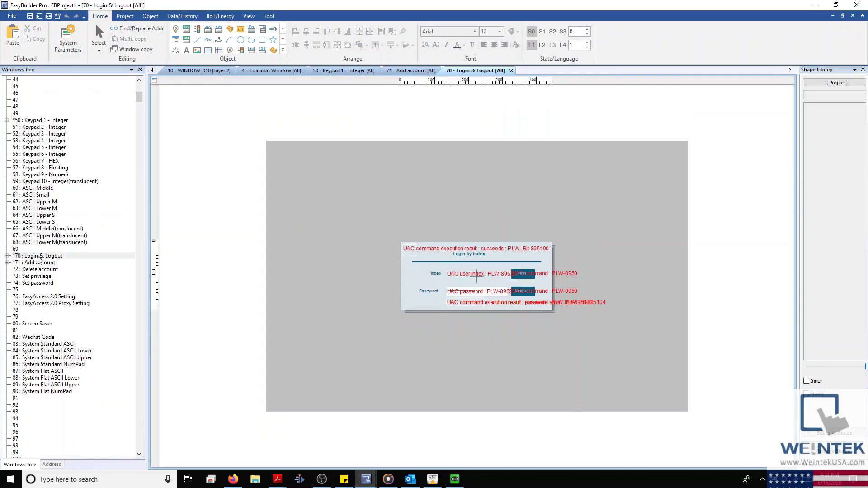
double_click(40, 270)
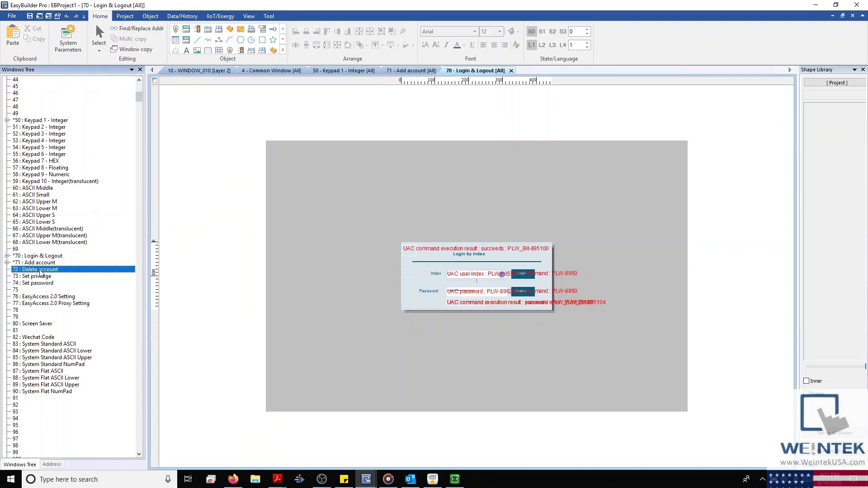
double_click(40, 277)
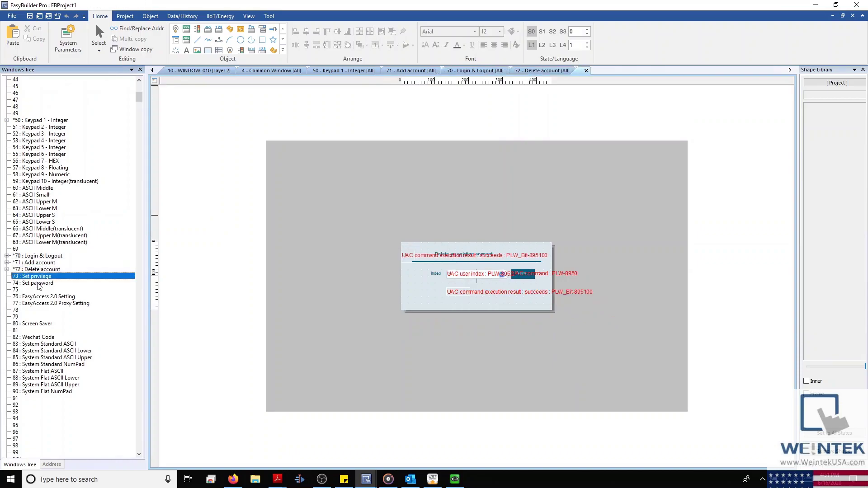
double_click(38, 284)
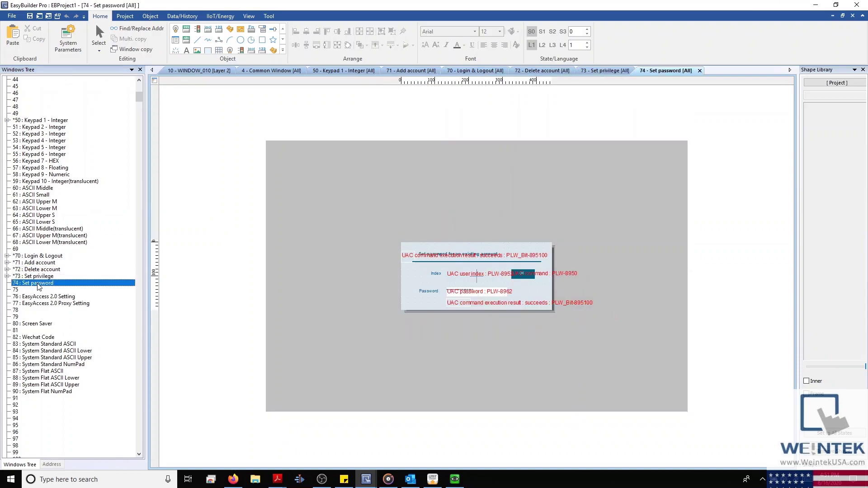
Step: Unlock the read-only Security settings in System Parameters by entering the read-only password
left_click(67, 40)
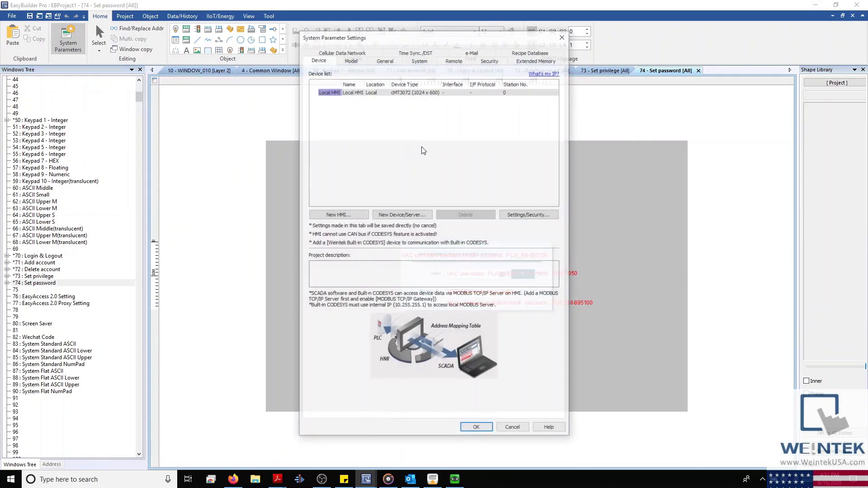
left_click(490, 59)
left_click(520, 77)
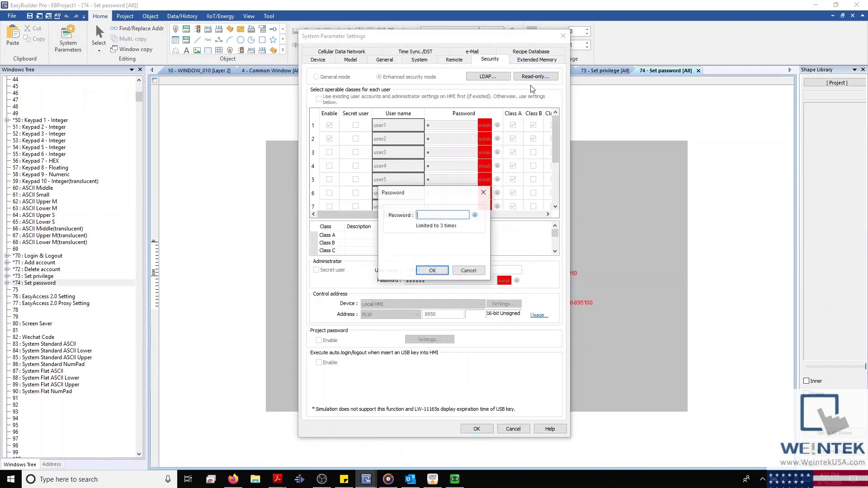
type("111111")
key("Return")
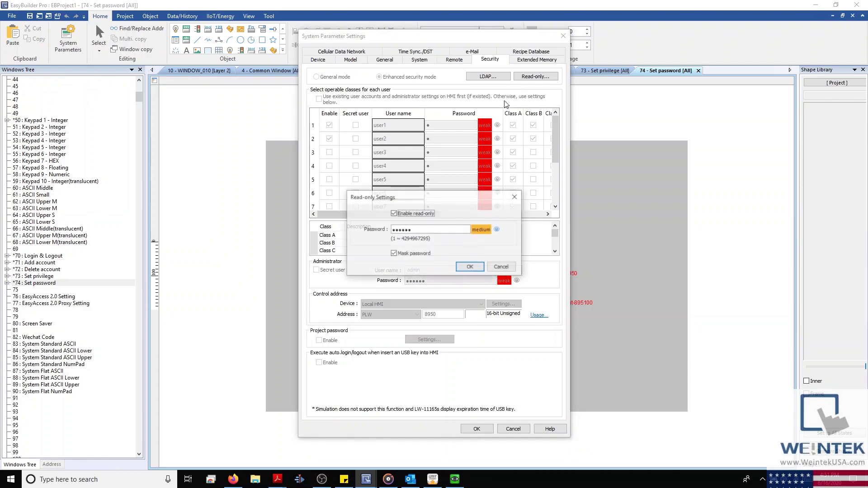
left_click(473, 270)
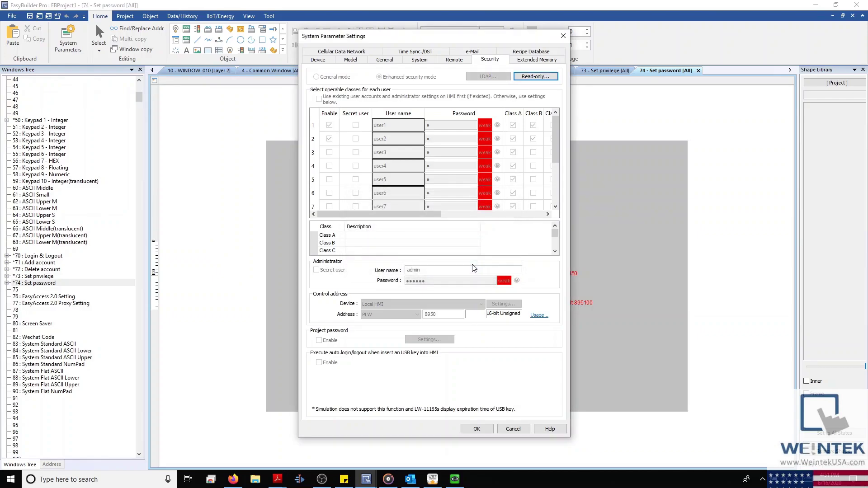
Step: Disable read-only protection, enable Project password and open its settings, then show the desktop
left_click(537, 76)
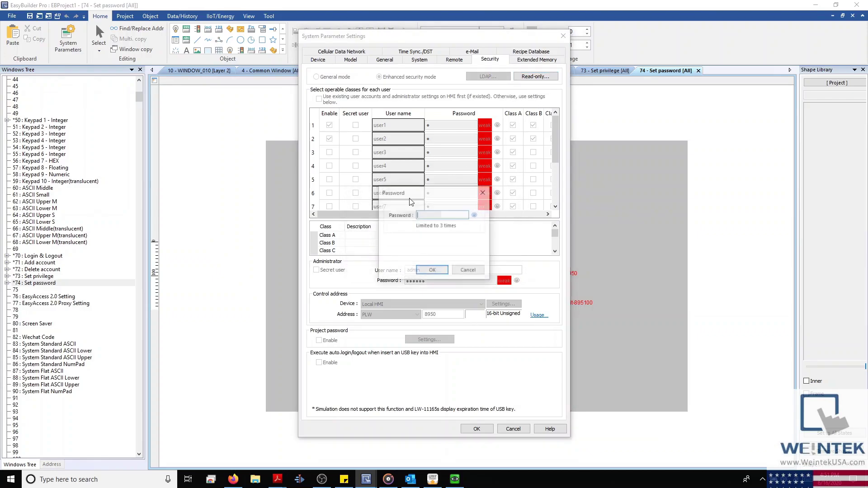
type("111111")
key("Return")
left_click(425, 214)
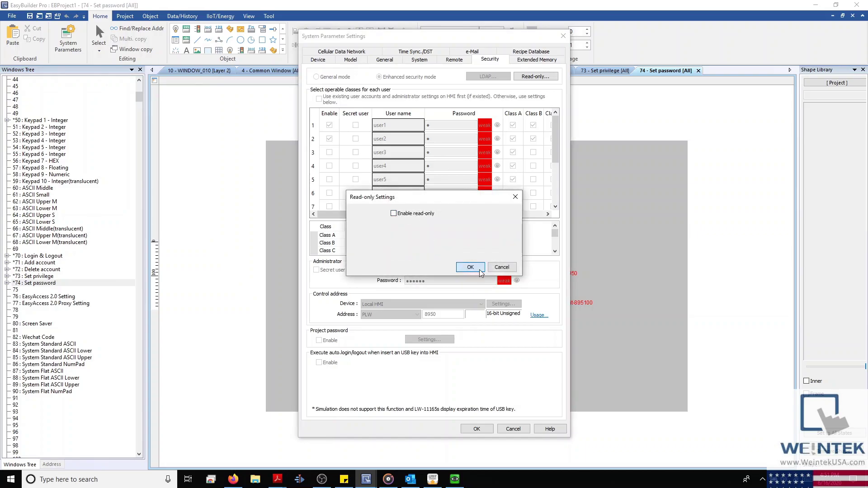
left_click(480, 270)
left_click(319, 340)
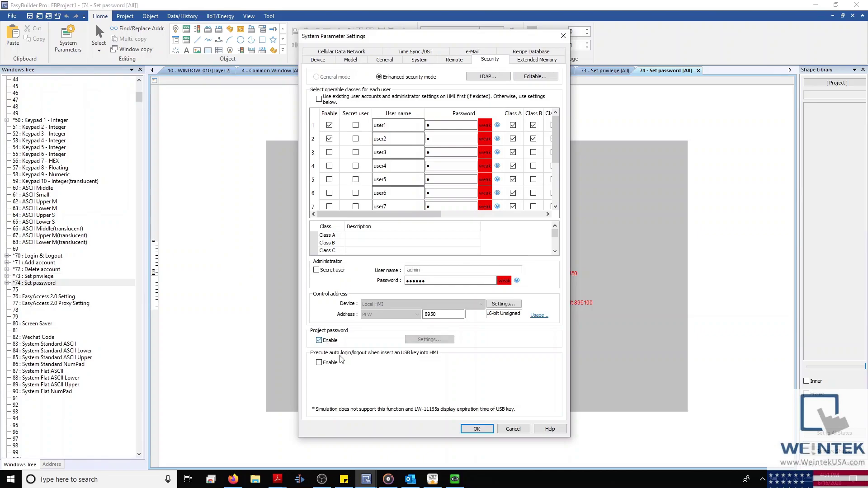
left_click(436, 342)
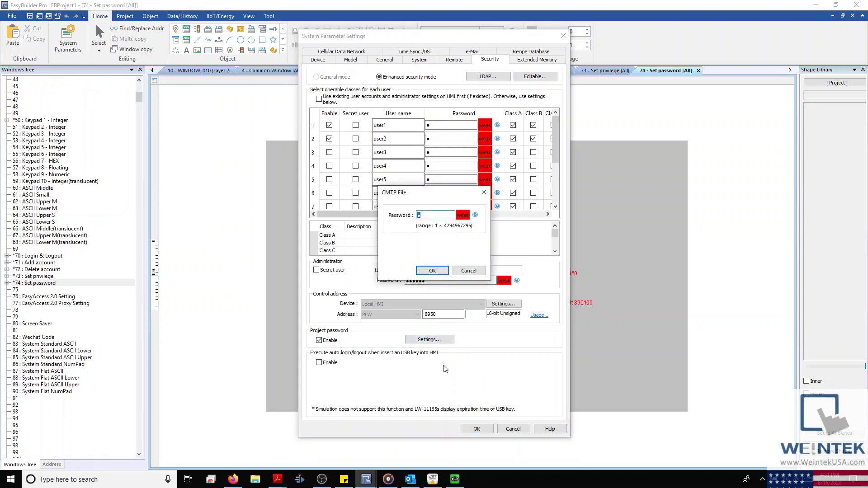
key("super+d")
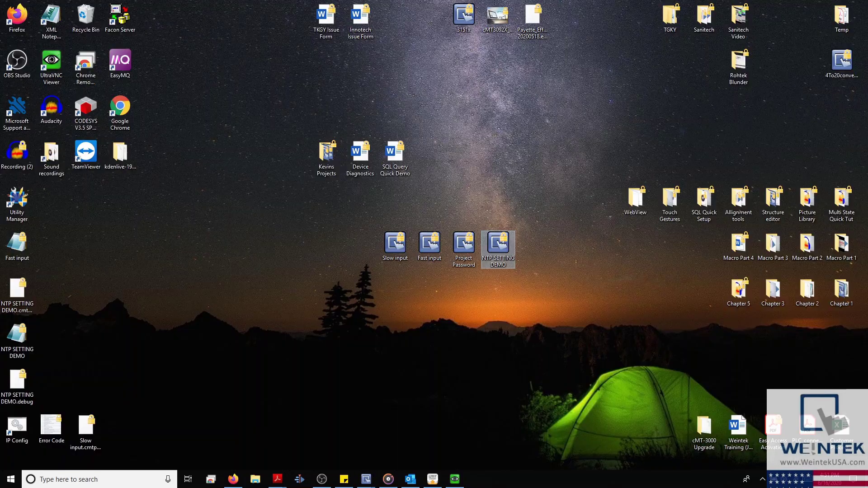
Step: Launch the Project Password project file from the desktop in EasyBuilder Pro
double_click(468, 250)
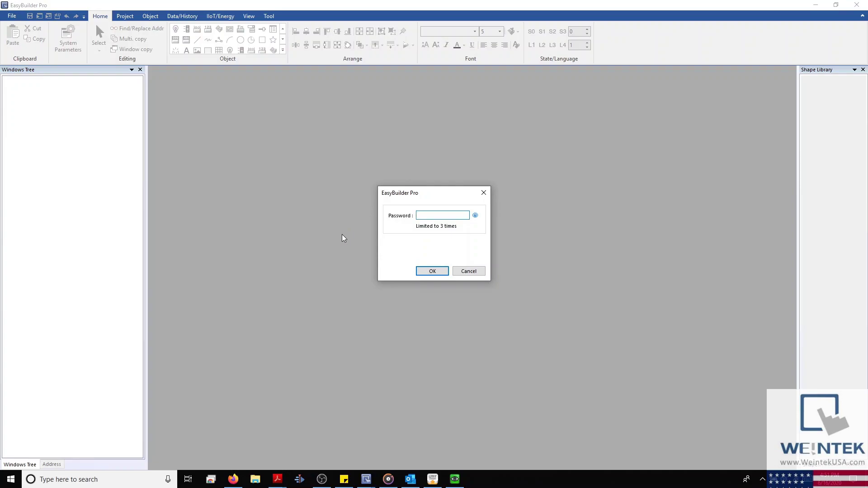
Step: Cancel the Project Password prompt and return to EBProject1's Security settings
left_click(477, 271)
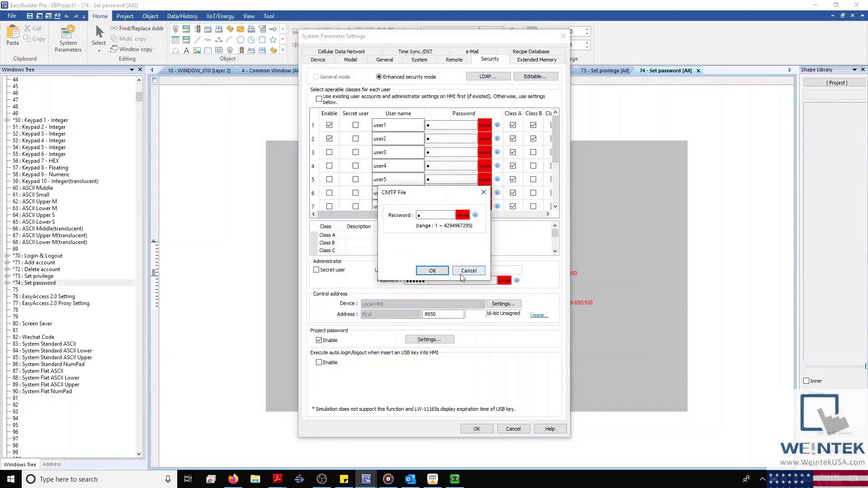
left_click(462, 270)
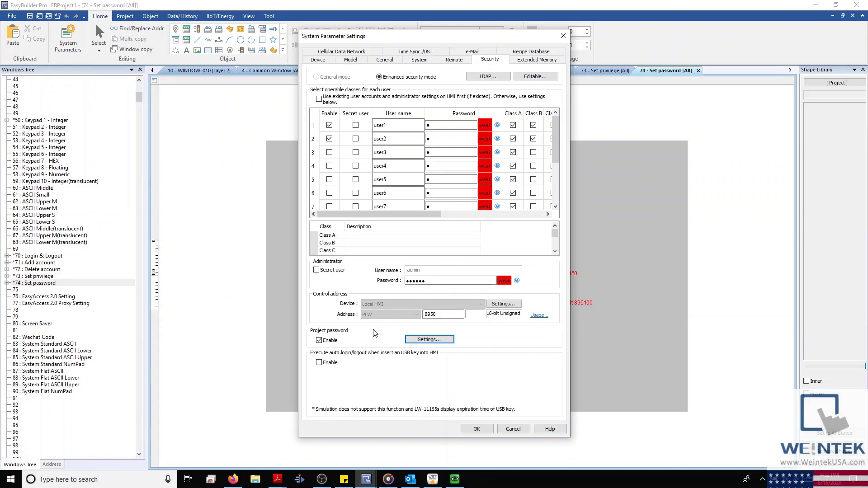
Step: Turn off Project password and USB auto login, then view the Extended Memory EM0–EM9 files
left_click(319, 340)
left_click(319, 362)
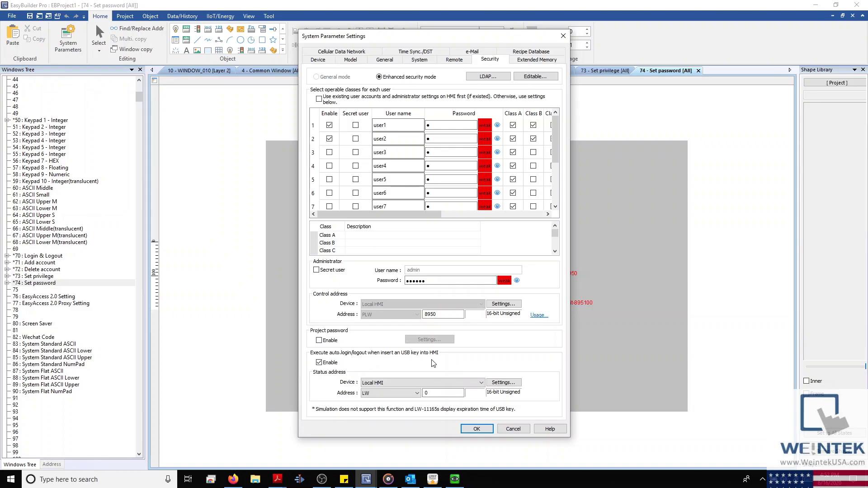
left_click(327, 365)
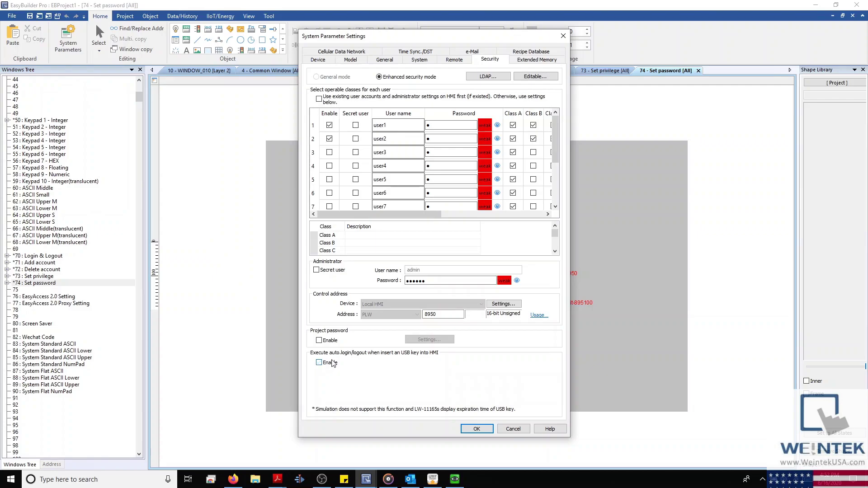
left_click(538, 61)
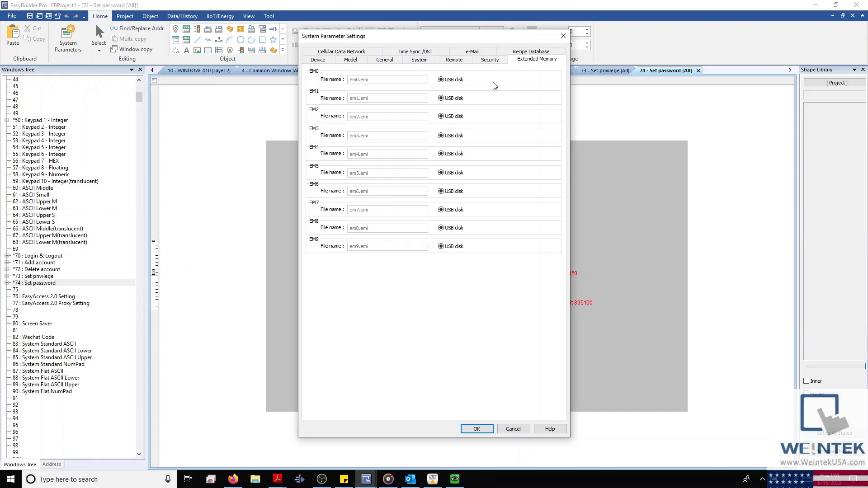
Step: Check the Recipe Database settings, then reopen System Parameters on the cMT3072 Device page
left_click(528, 52)
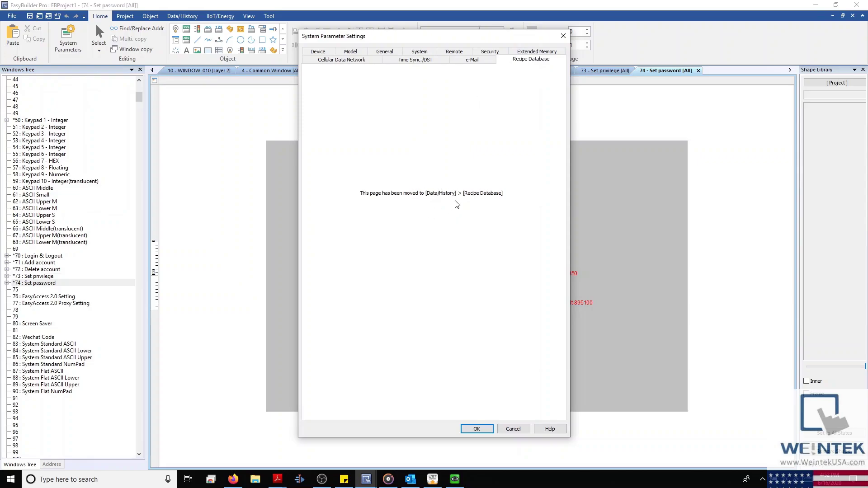
left_click(513, 429)
left_click(198, 17)
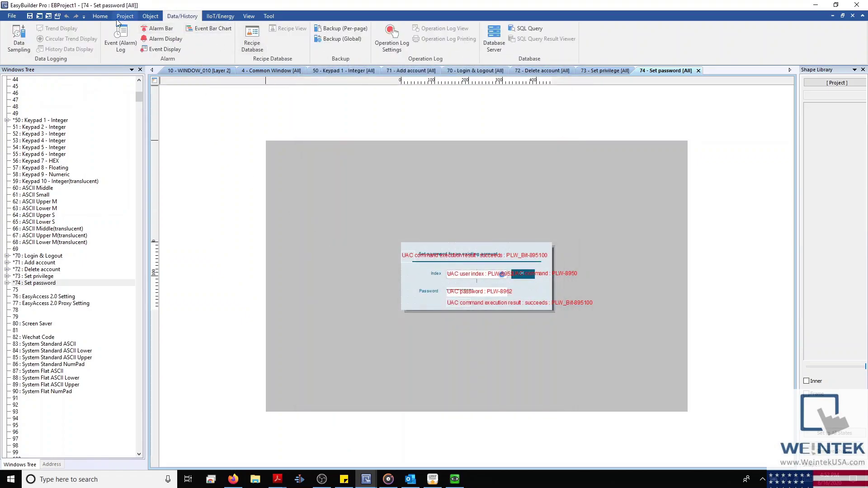
left_click(100, 16)
left_click(68, 38)
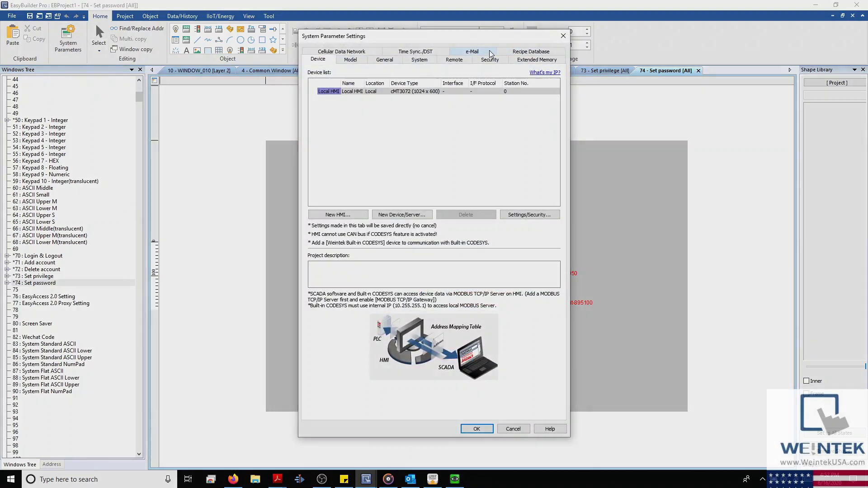
Step: Test-send the smtp.gmail.com port 587 e-mail settings to Group A, then open Recipient contacts
left_click(489, 50)
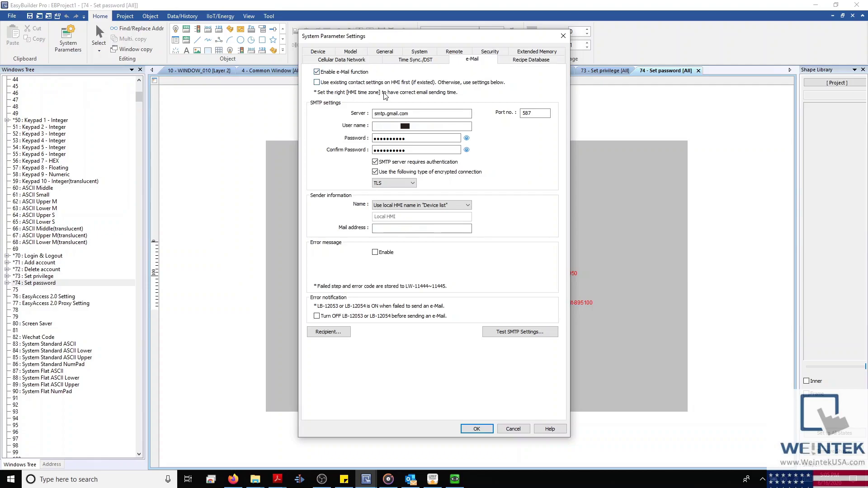
left_click_drag(415, 114, 371, 116)
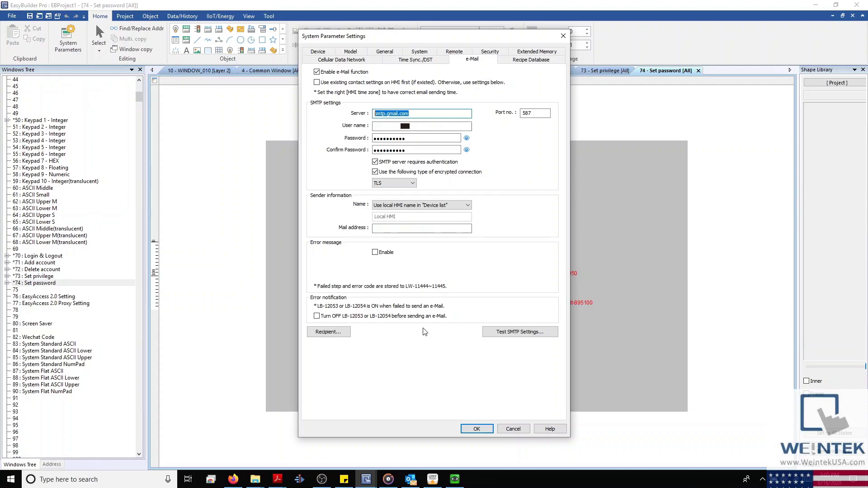
left_click(496, 334)
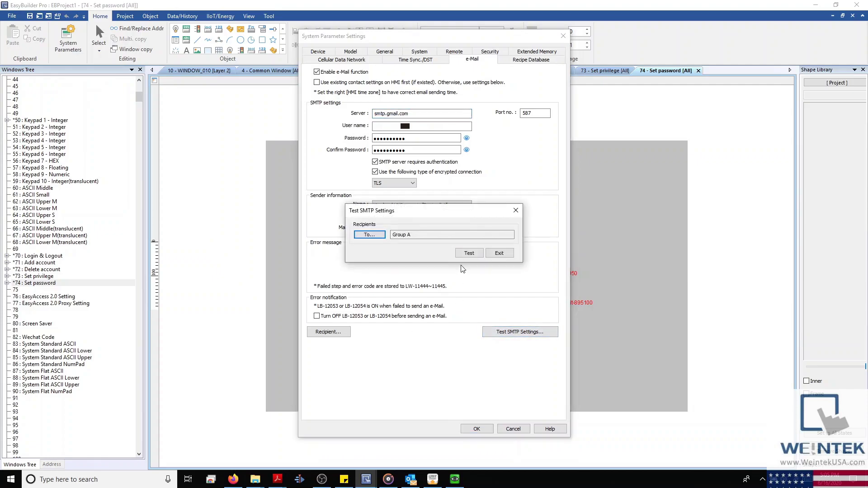
key("Return")
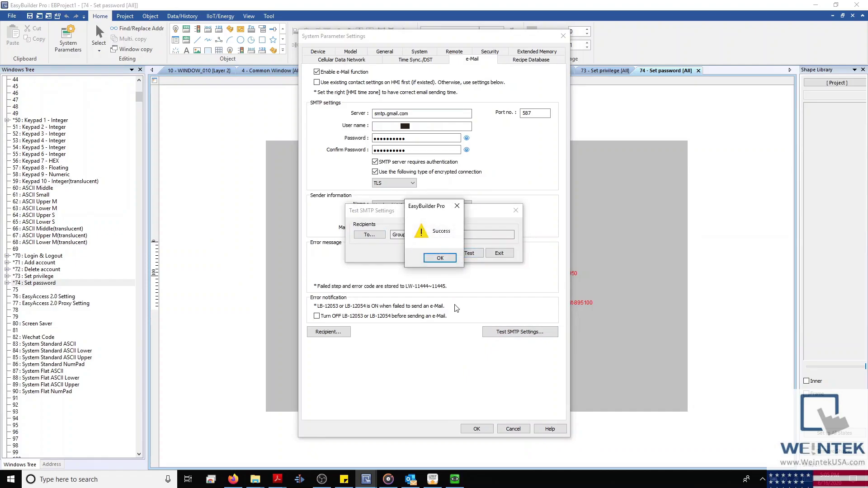
left_click(441, 258)
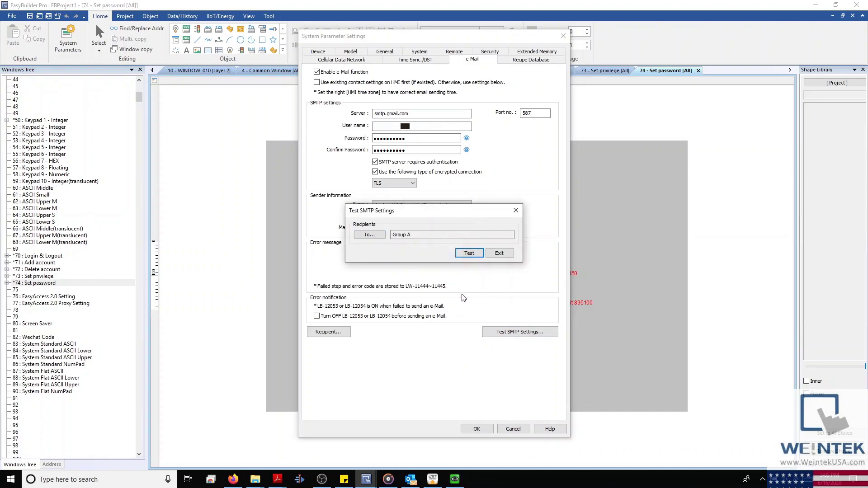
left_click(500, 253)
left_click(344, 334)
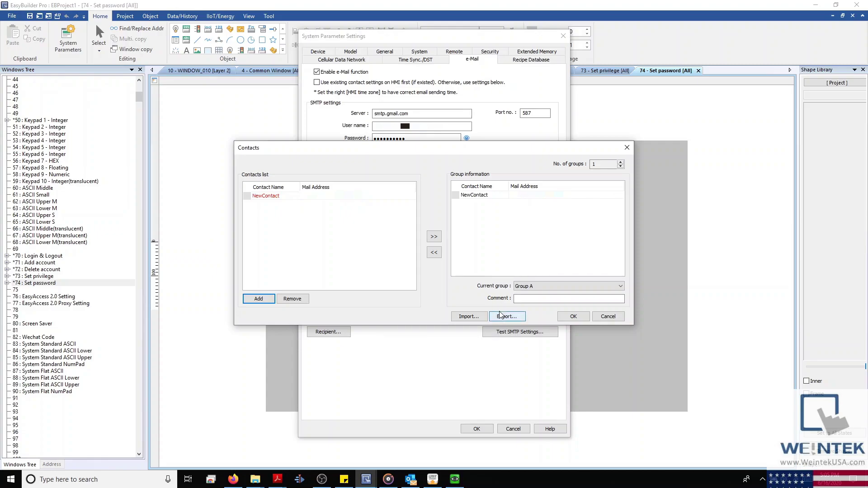
Step: Raise the contact groups to 8 (A–H), browse to Group H, then reselect Group A
left_click(367, 199)
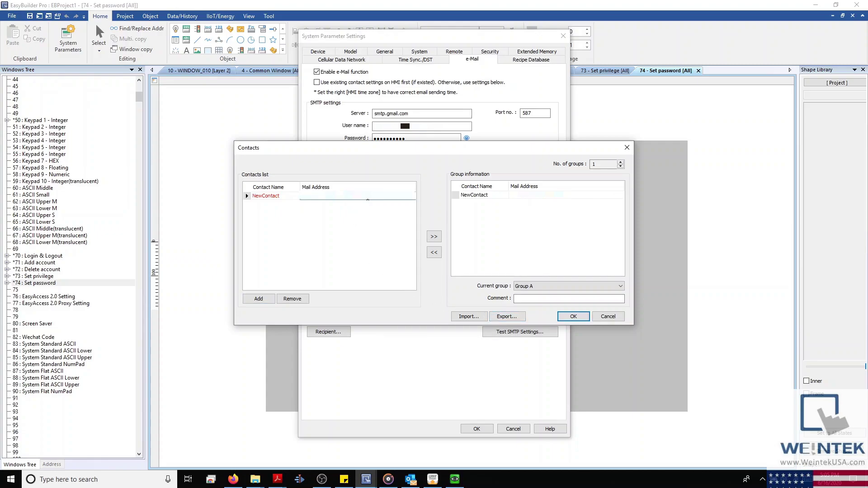
left_click(621, 162)
left_click(622, 162)
left_click(621, 162)
left_click(620, 286)
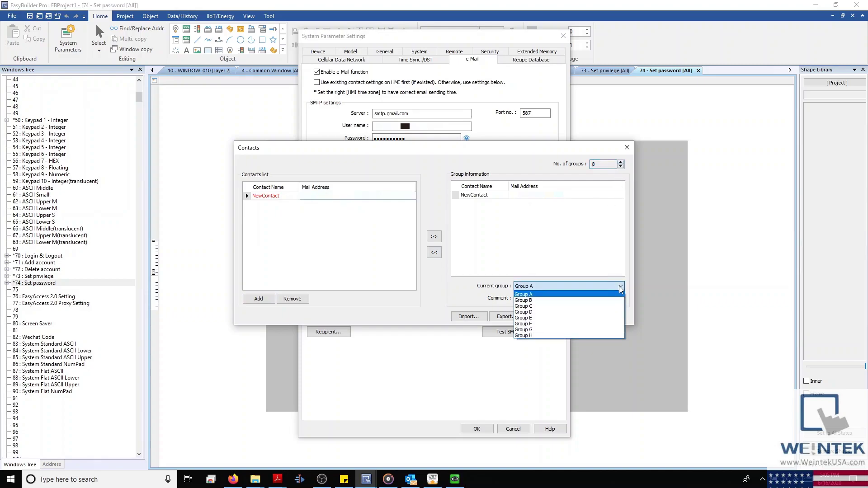
left_click(595, 336)
left_click(592, 288)
left_click(591, 293)
double_click(595, 163)
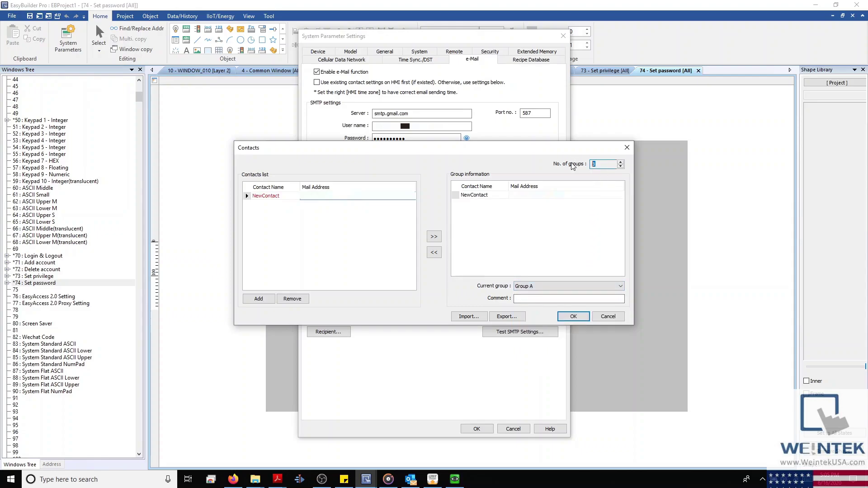
Step: Close Contacts and System Parameters, then add a new event in the Event (Alarm) Log
left_click(600, 320)
left_click(490, 430)
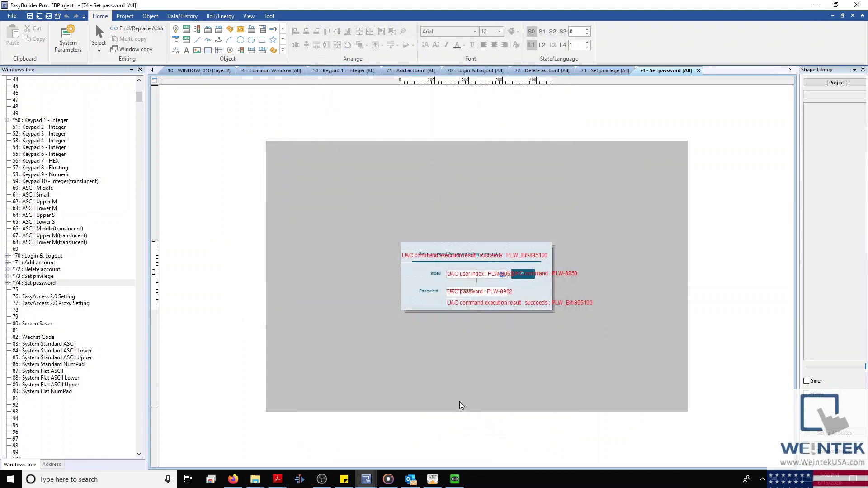
left_click(182, 16)
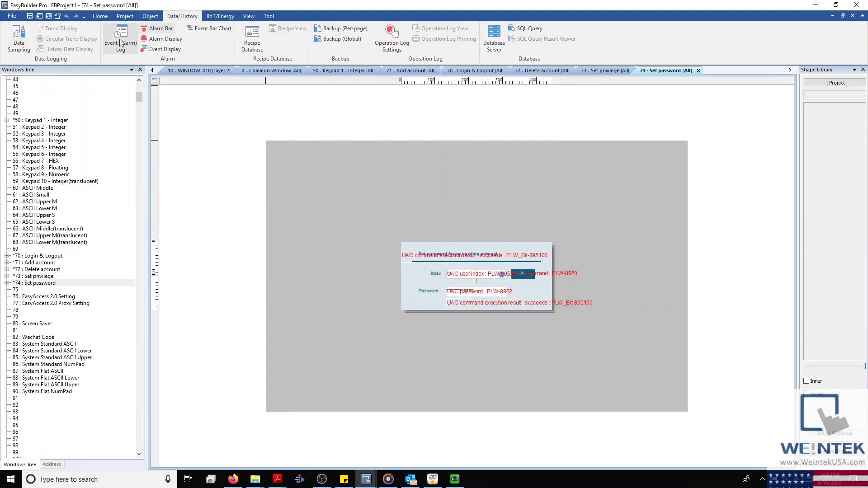
left_click(121, 43)
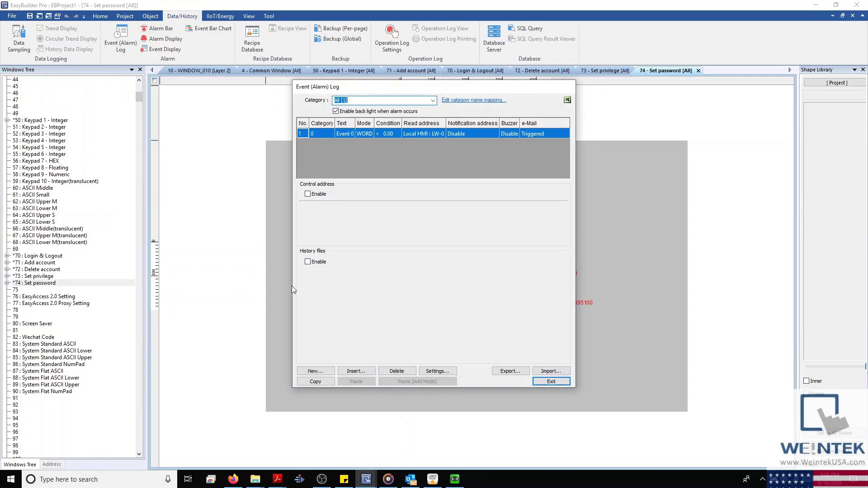
left_click(330, 373)
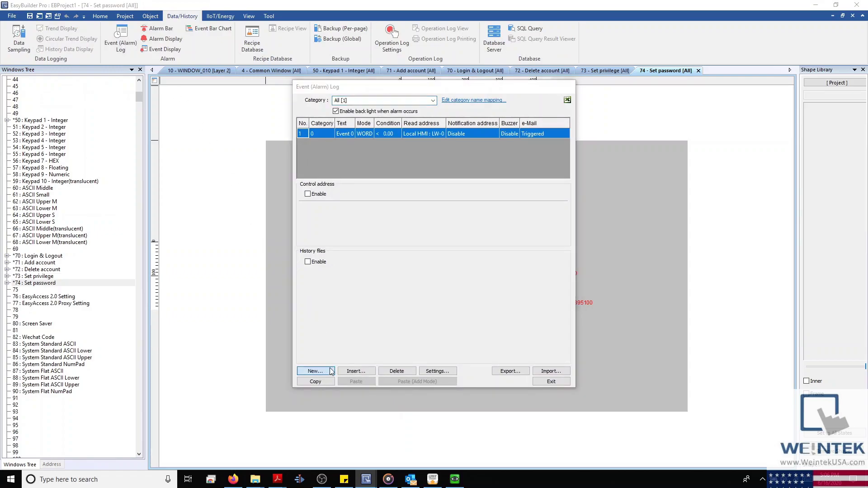
Step: Set the event's e-mail alert to send to Group A when triggered
left_click_drag(386, 72, 445, 78)
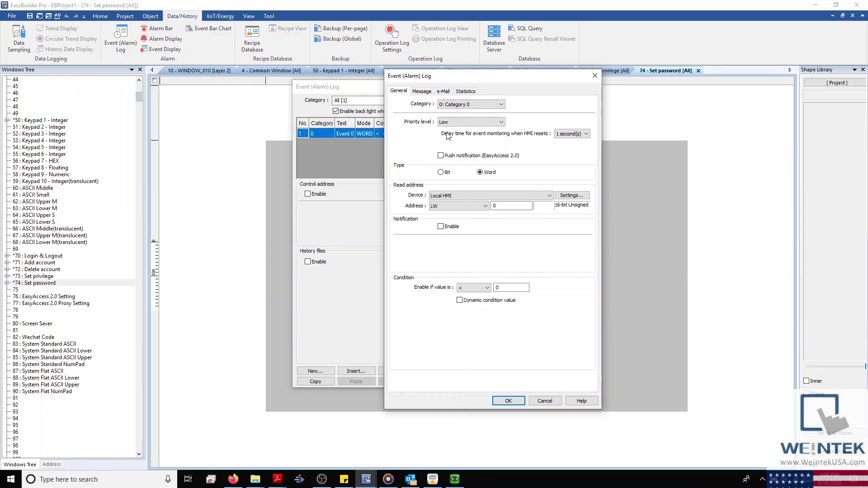
left_click(447, 91)
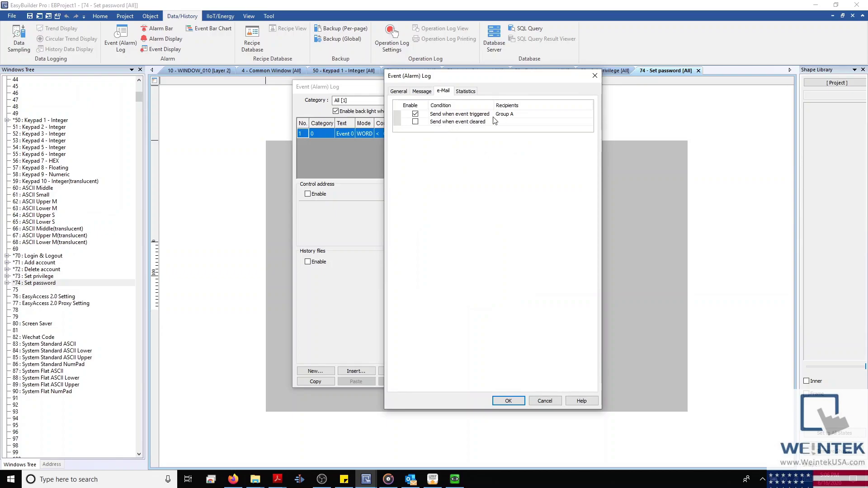
left_click(510, 114)
left_click(434, 158)
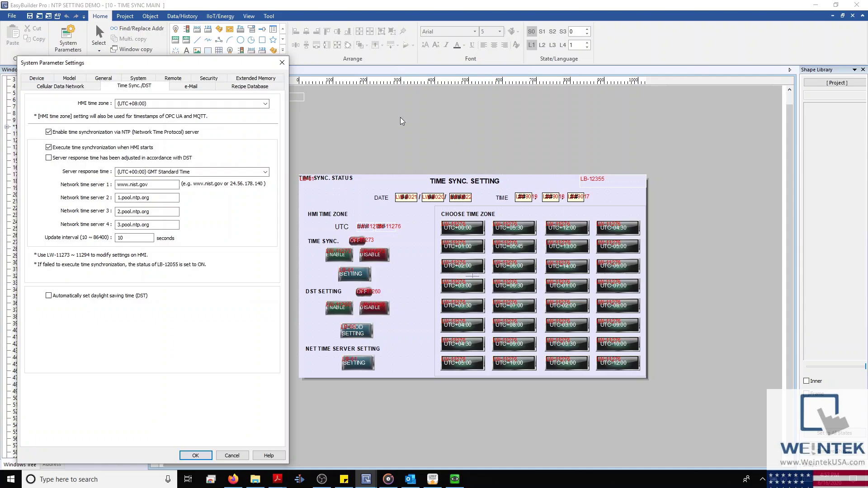
Step: Review the NTP server, time zone and 10-second update interval, leave DST off, and cancel
left_click_drag(228, 68, 468, 69)
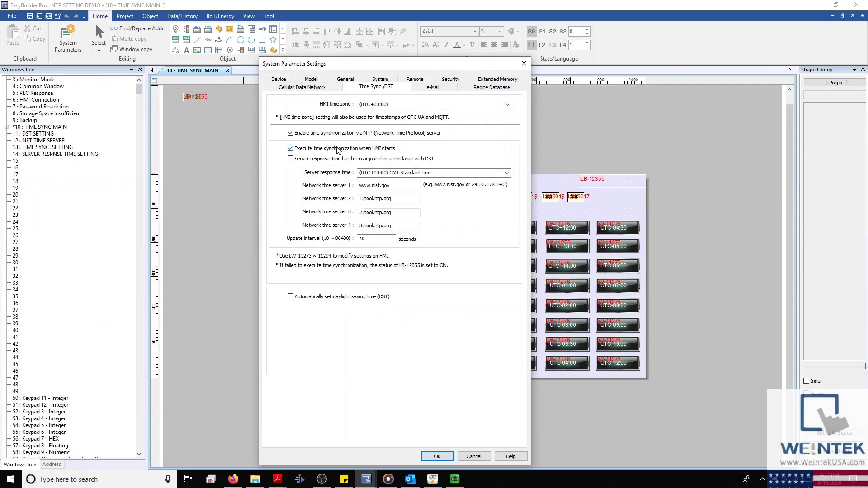
double_click(389, 185)
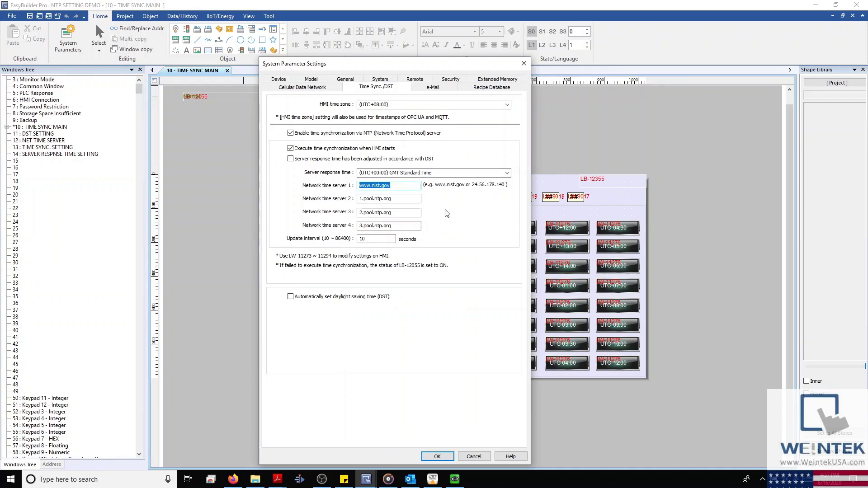
key("End")
double_click(364, 238)
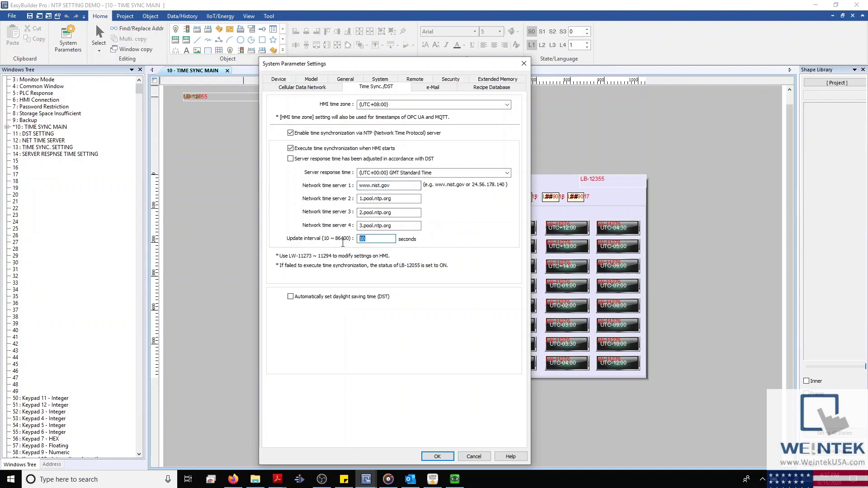
key("End")
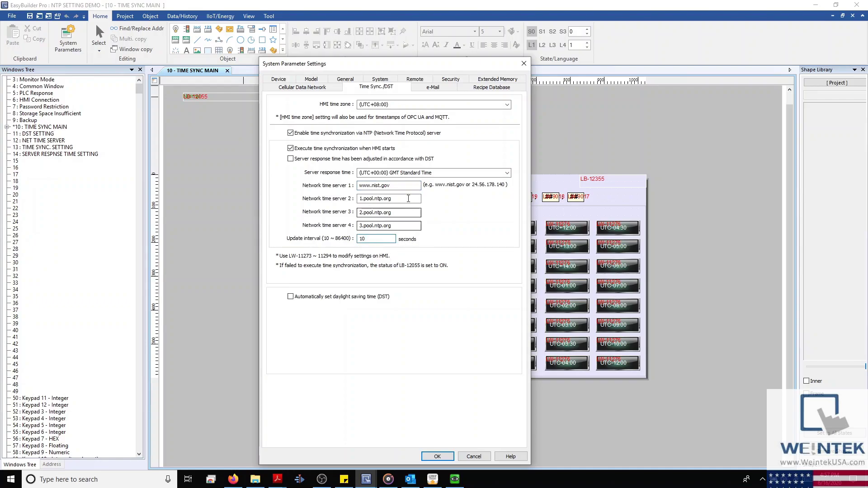
left_click(420, 173)
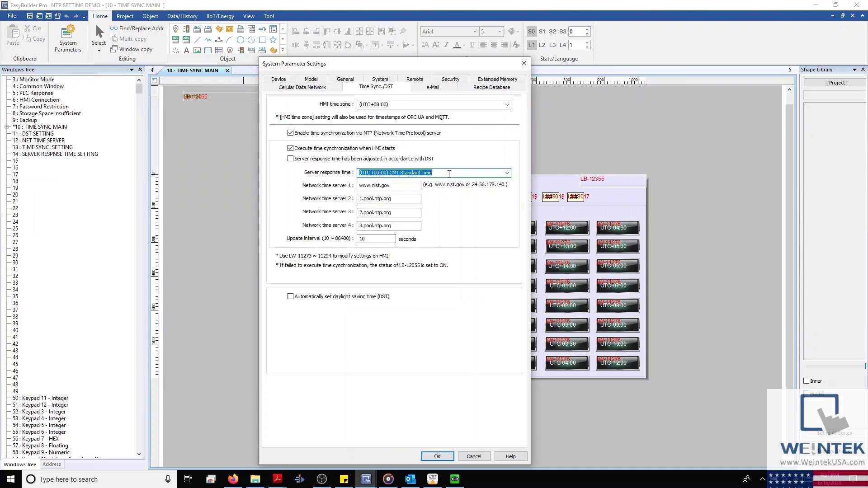
left_click(508, 174)
left_click(508, 173)
left_click(291, 297)
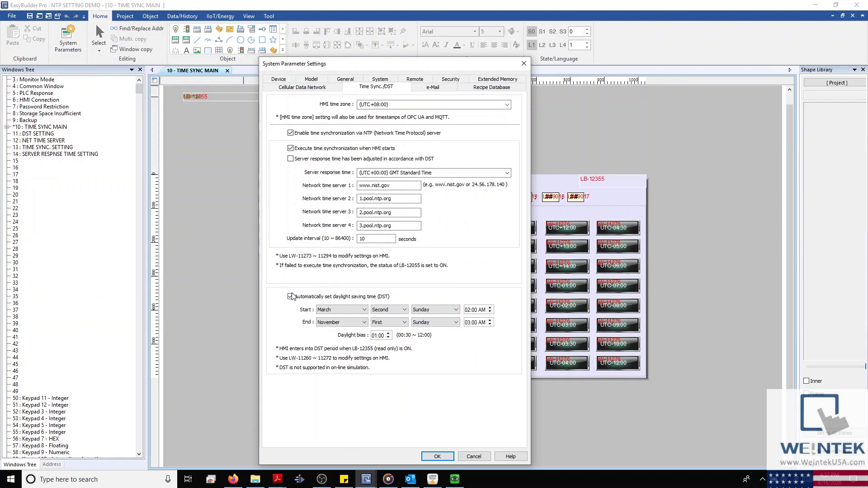
left_click(291, 298)
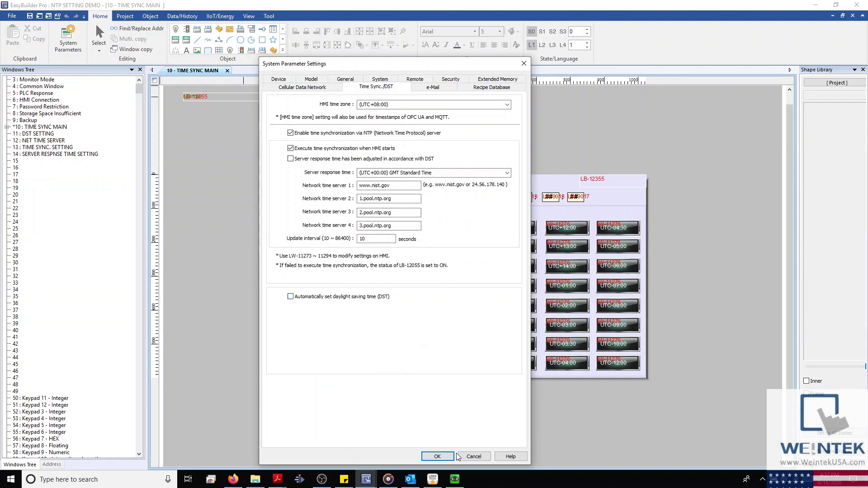
left_click(473, 456)
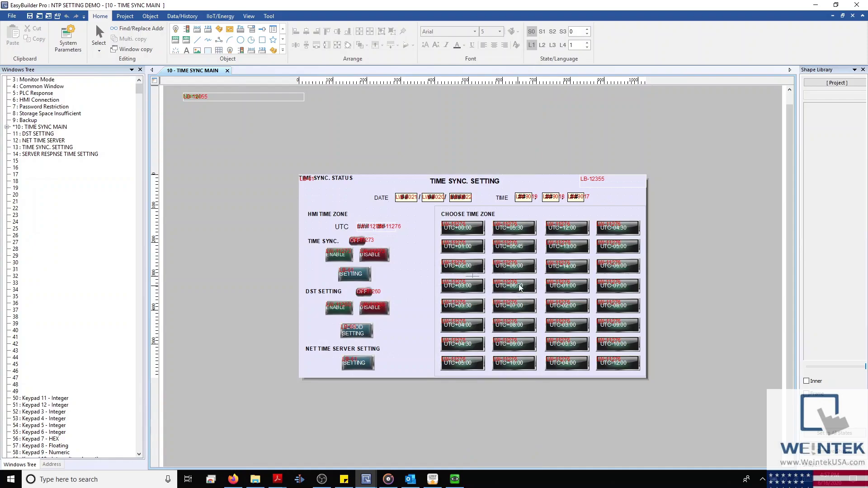
Step: Inspect the DATE and TIME displays, time-zone table and UTC+04:30 button properties without changes
scroll(542, 247, "up", 3)
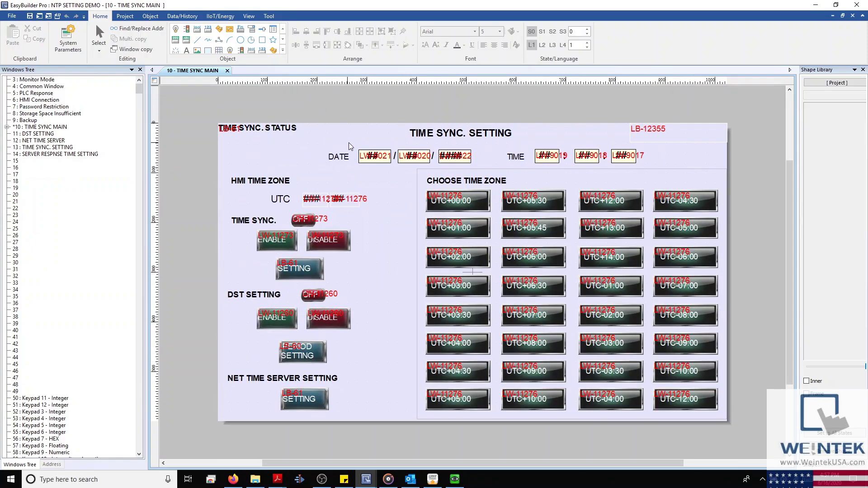
left_click_drag(417, 168, 471, 180)
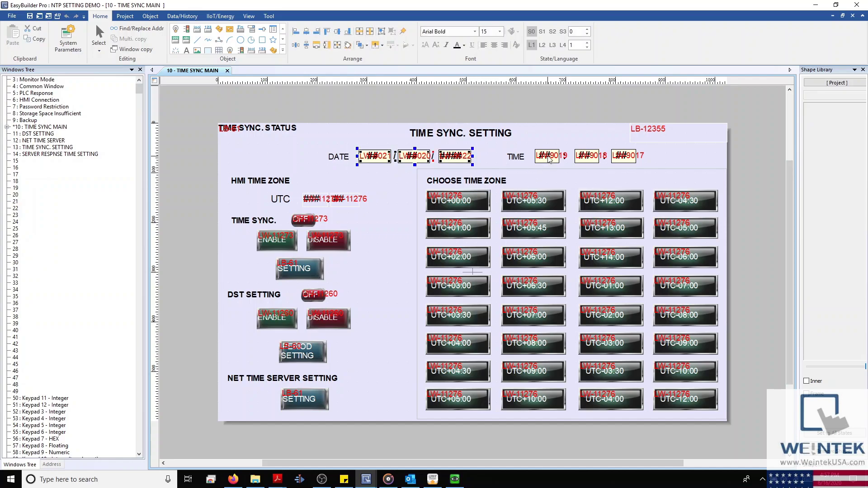
left_click_drag(527, 144, 642, 175)
double_click(475, 207)
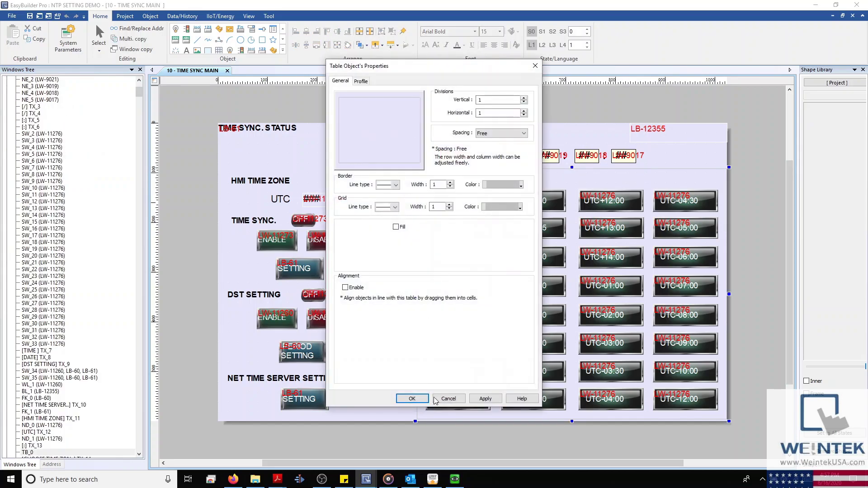
left_click(448, 398)
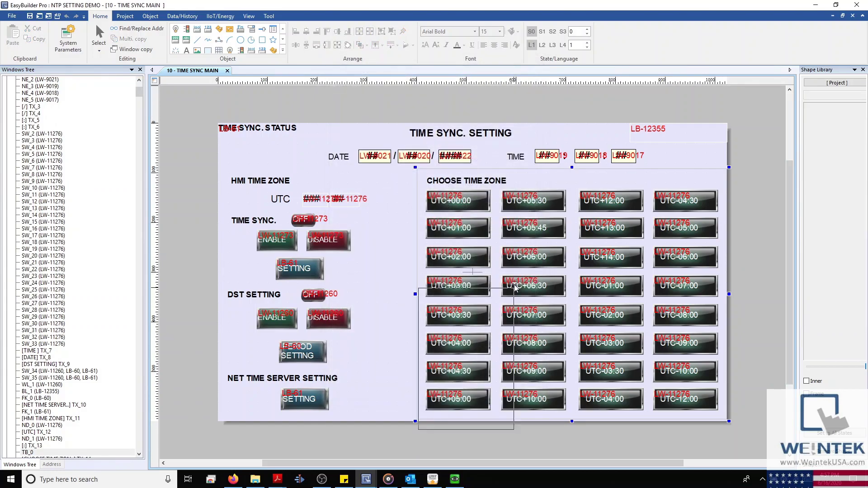
double_click(470, 339)
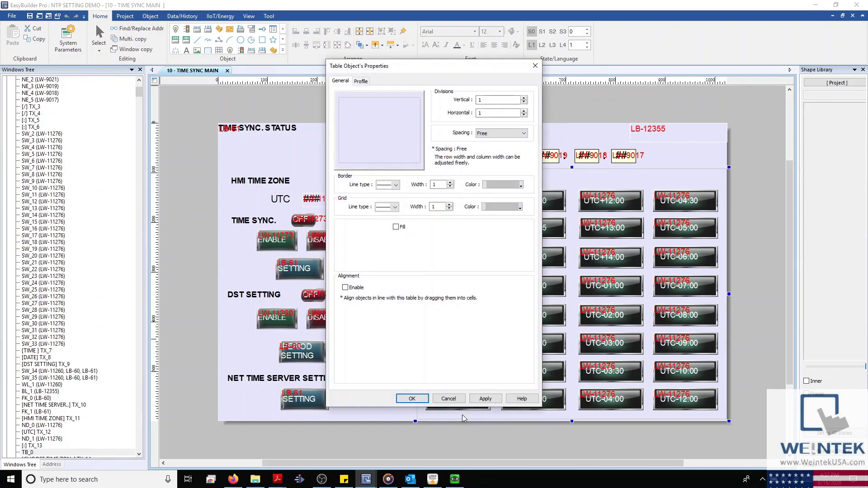
left_click(448, 399)
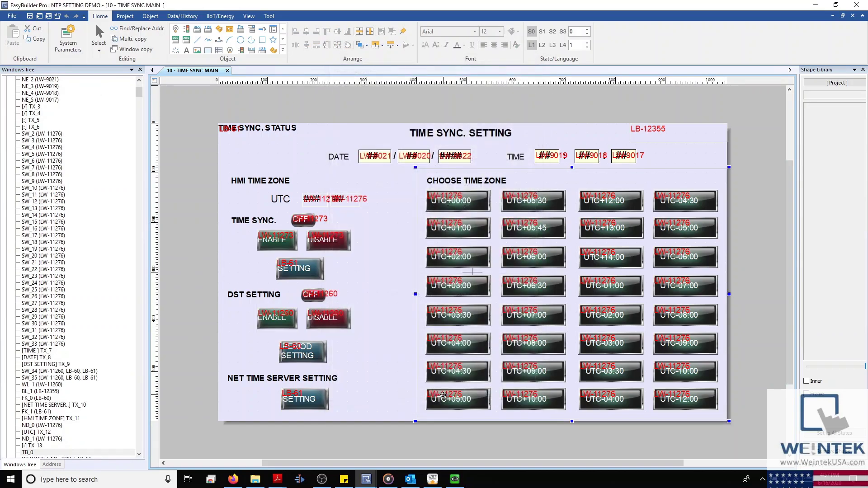
double_click(445, 371)
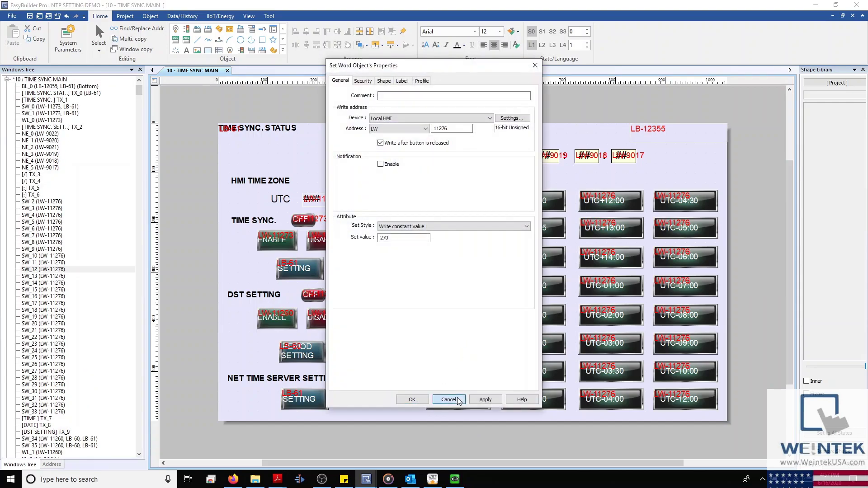
left_click(449, 400)
Step: Inspect the UTC+02:00 button settings, which write the constant value 120
left_click(459, 256)
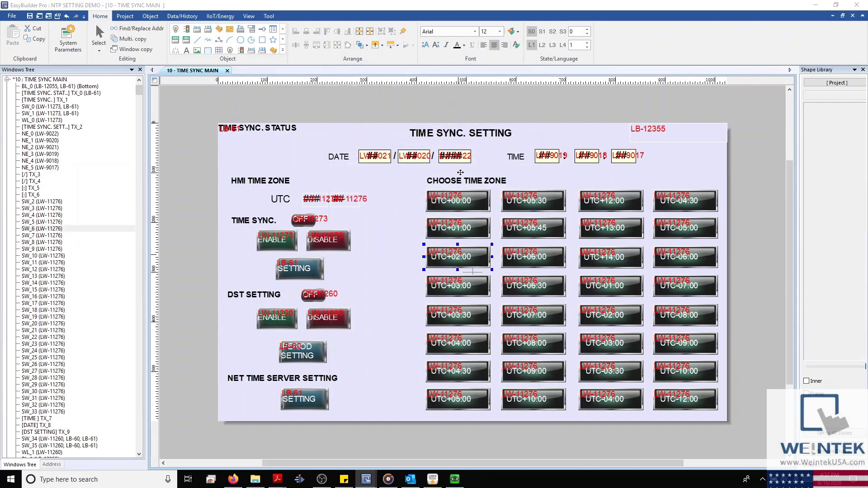
left_click_drag(464, 71, 633, 87)
double_click(570, 256)
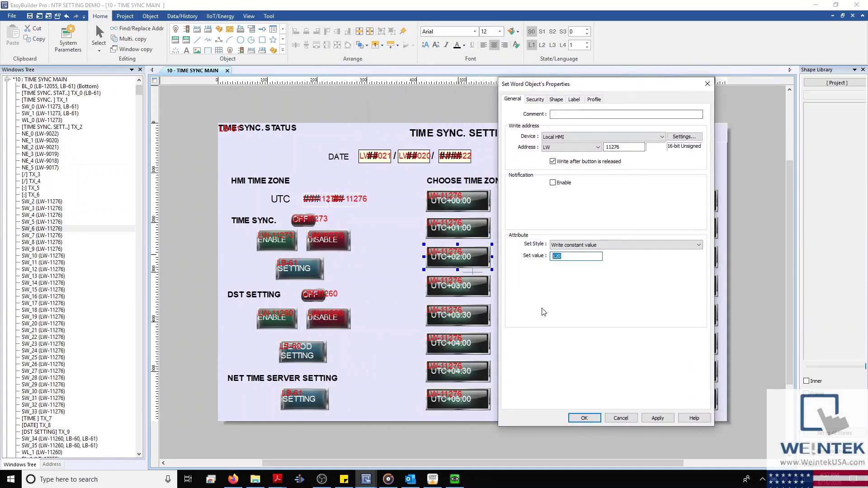
left_click(620, 418)
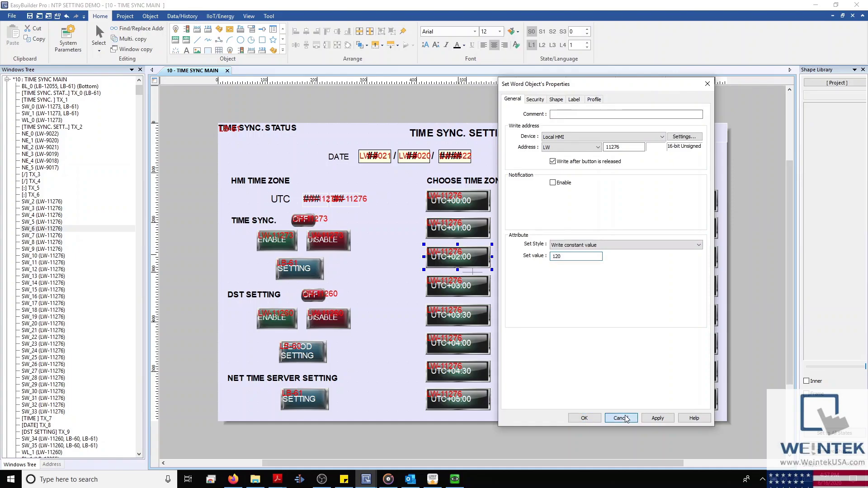
Step: Check the ENABLE switch and DST SETTING label, select the time-zone buttons, and run online simulation
left_click(285, 240)
double_click(284, 239)
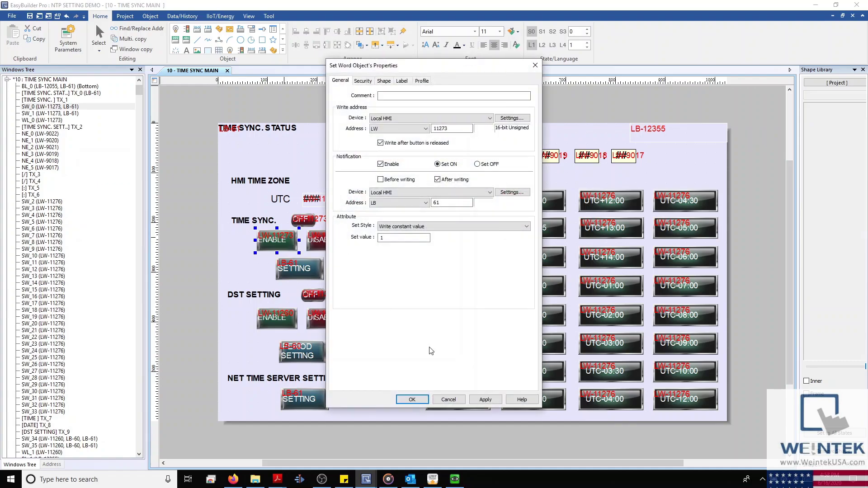
left_click(455, 399)
left_click(367, 278)
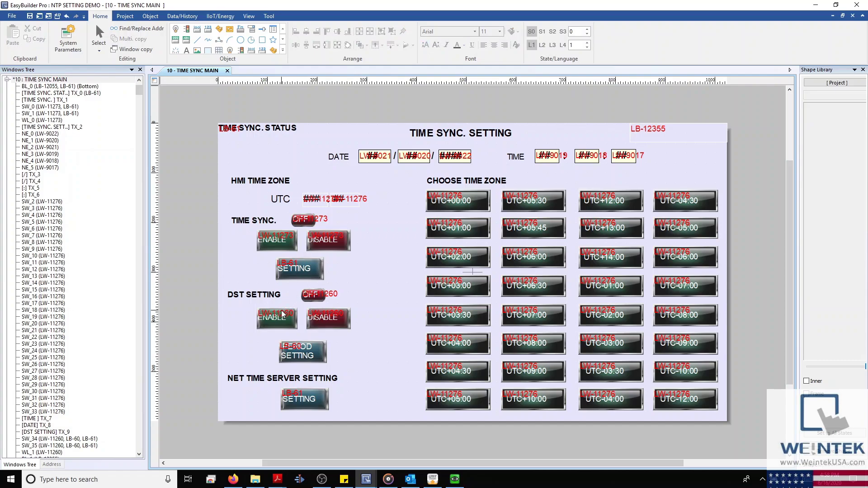
left_click(274, 299)
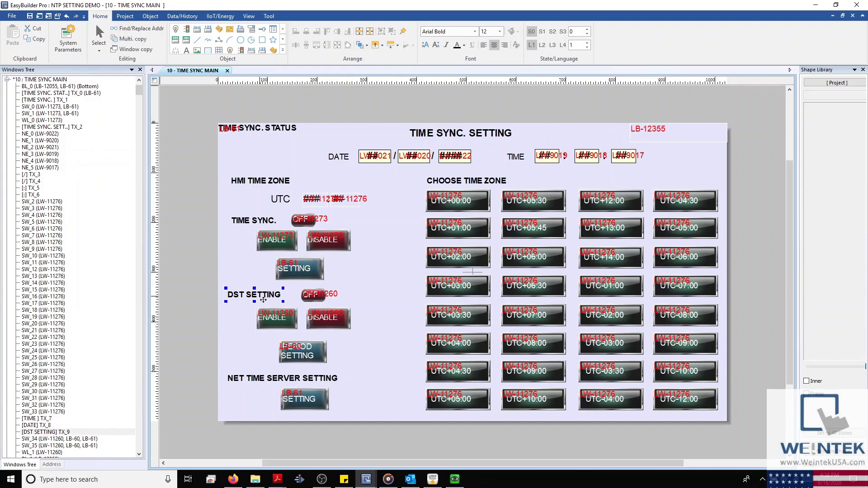
left_click(399, 300)
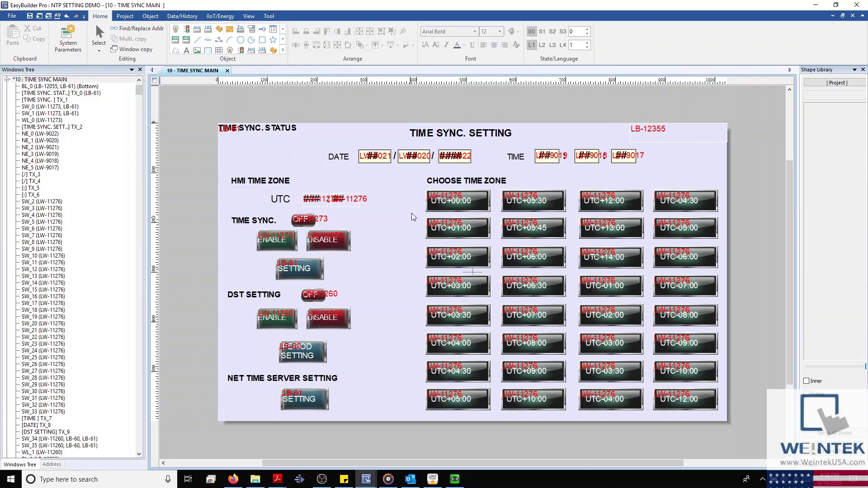
left_click_drag(414, 185, 683, 452)
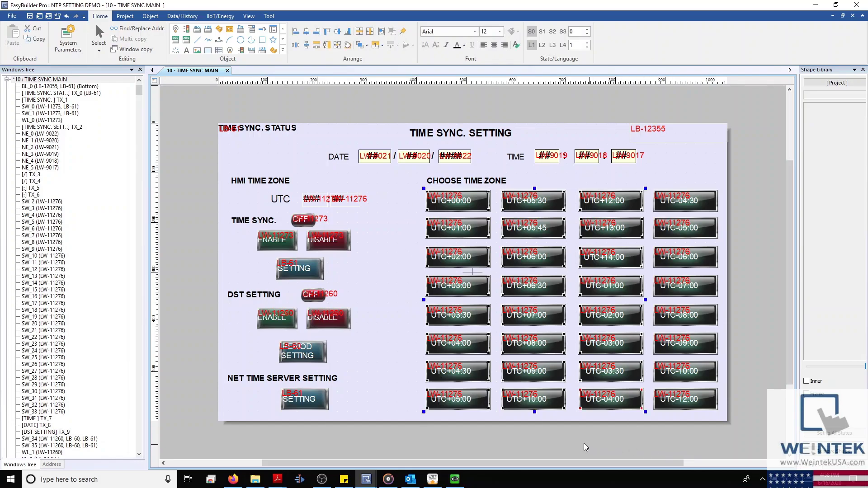
left_click(433, 480)
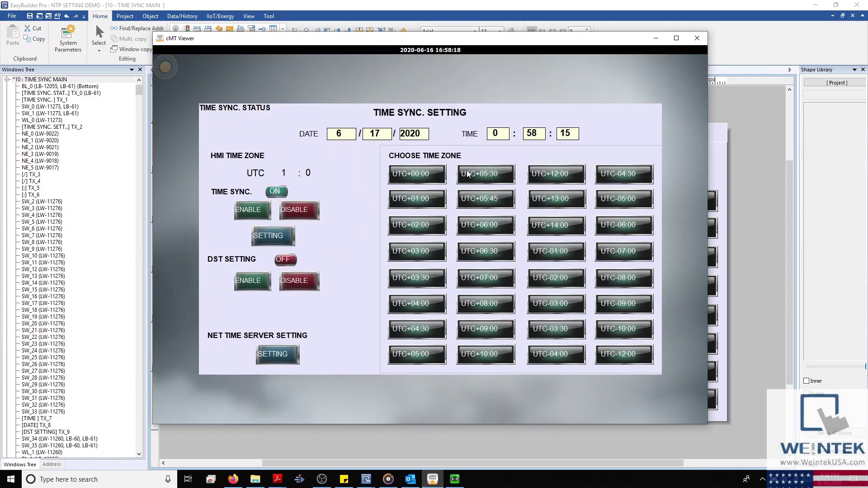
Step: Cycle the simulated HMI time zone through UTC+05:30 and UTC+07:00 to UTC-12:00, then minimize cMT Viewer
left_click(478, 182)
left_click(498, 276)
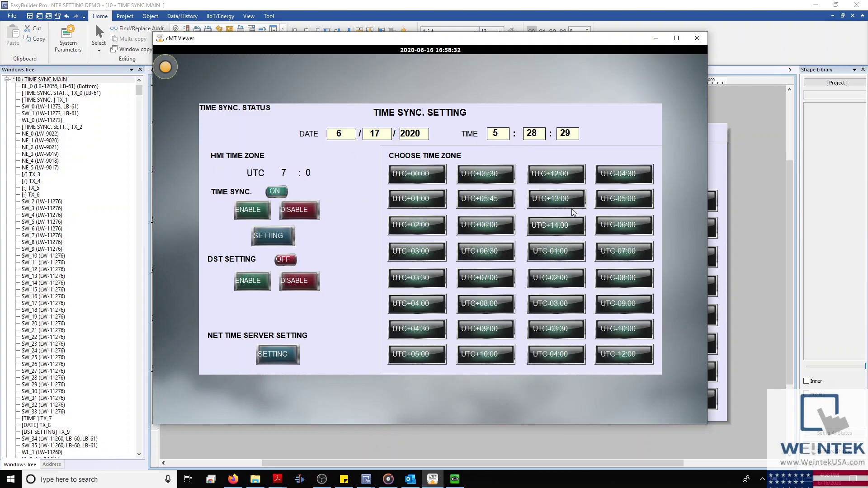
left_click(613, 357)
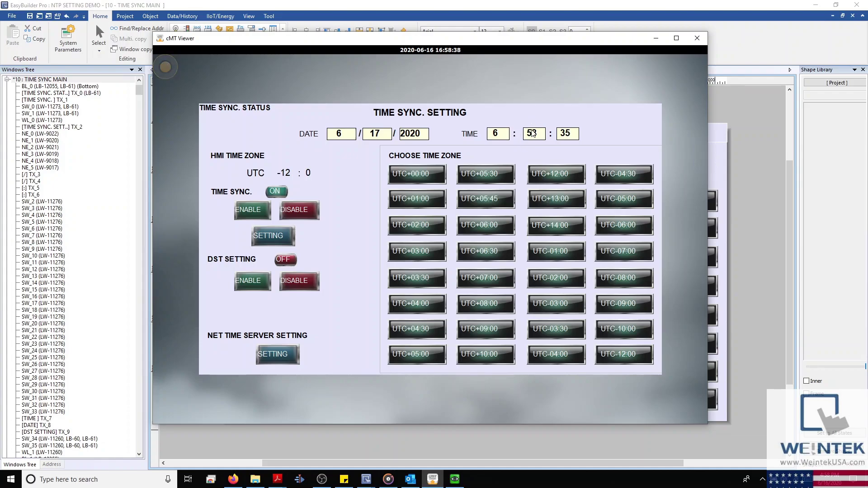
left_click(655, 39)
Step: Review the supported 3G/4G dongles list in the Cellular Data Network system parameters
left_click(77, 48)
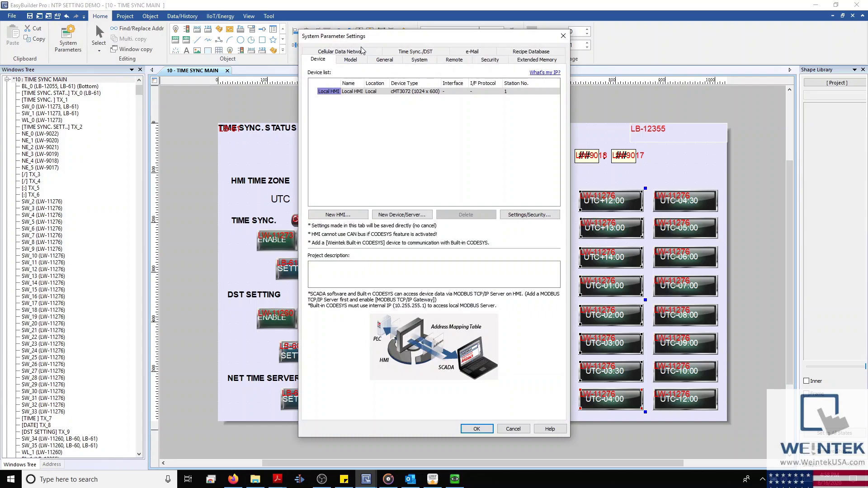
left_click(361, 50)
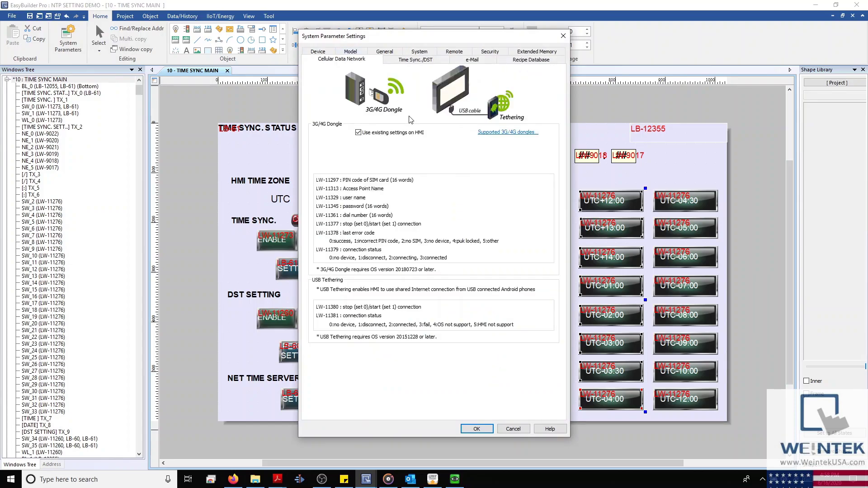
left_click(484, 134)
left_click_drag(474, 98, 492, 153)
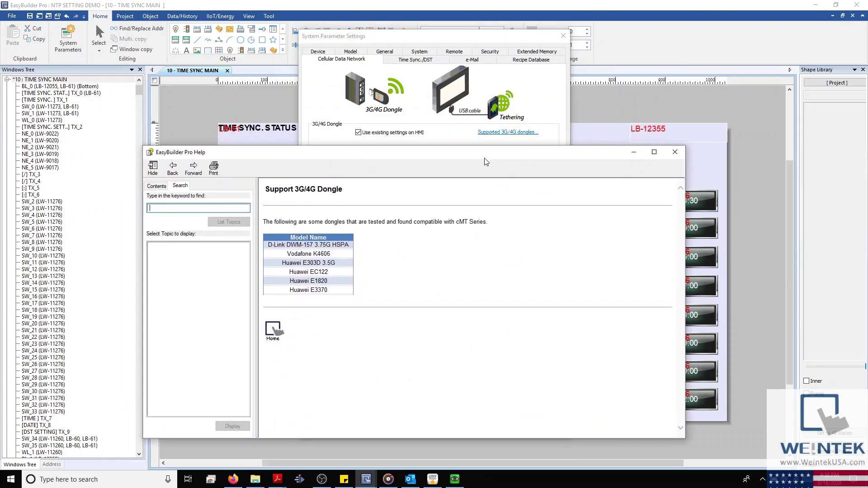
left_click(675, 152)
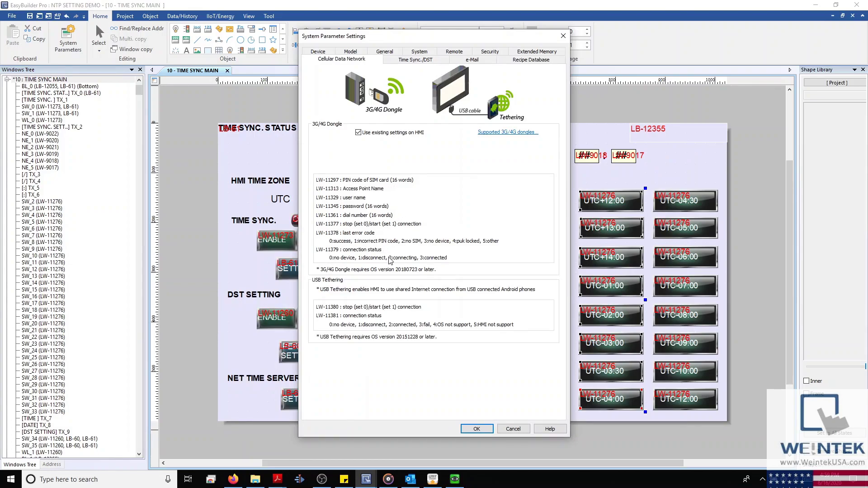
Step: Uncheck Use existing settings, reveal the SIM PIN and dongle password fields, then cancel without saving
left_click(358, 133)
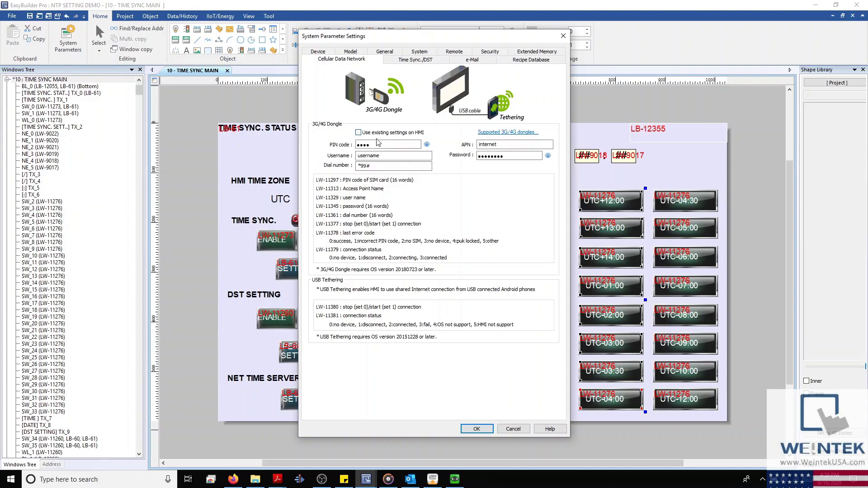
left_click(396, 144)
left_click(427, 144)
left_click(506, 156)
left_click(548, 155)
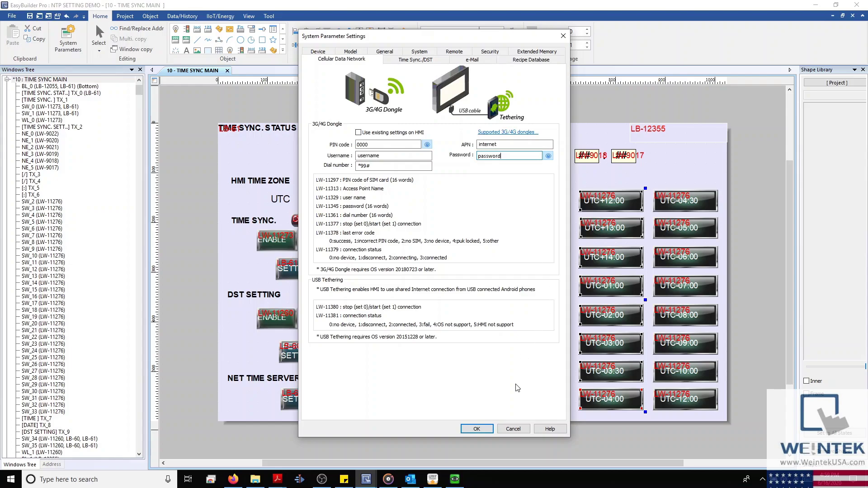
left_click(520, 431)
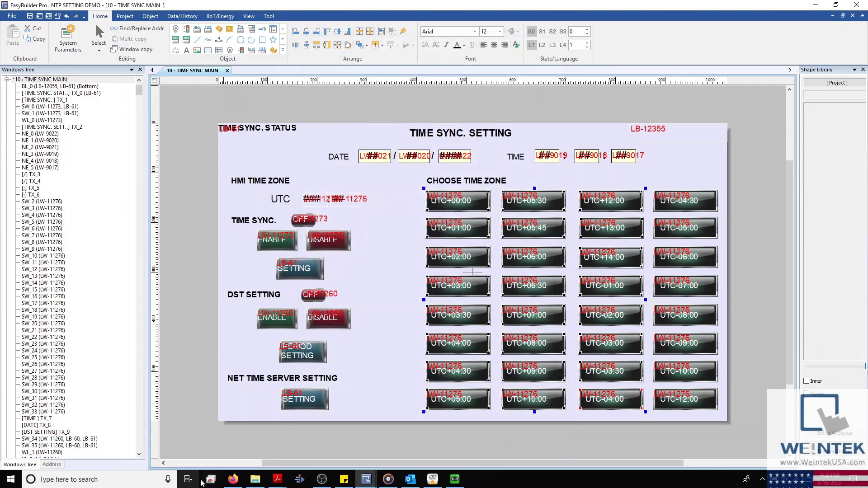
Step: Browse Weintek USA's software Download page in Firefox
left_click(233, 479)
left_click(63, 7)
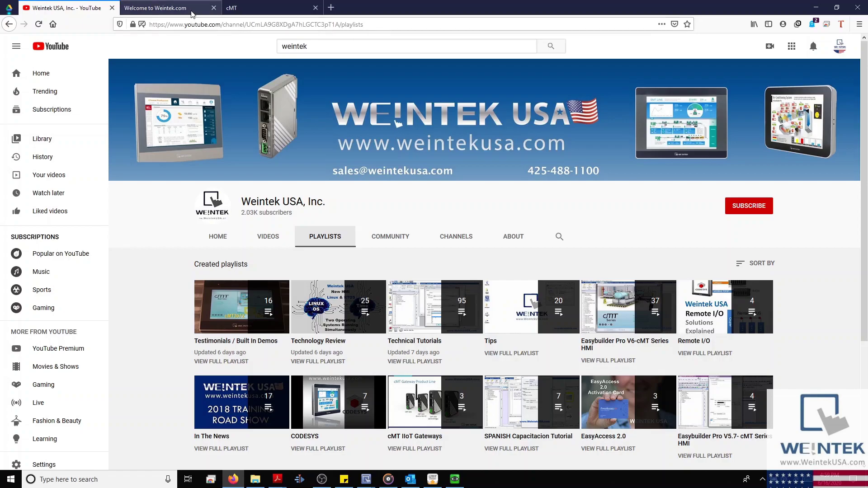
left_click(156, 8)
scroll(287, 116, "down", 4)
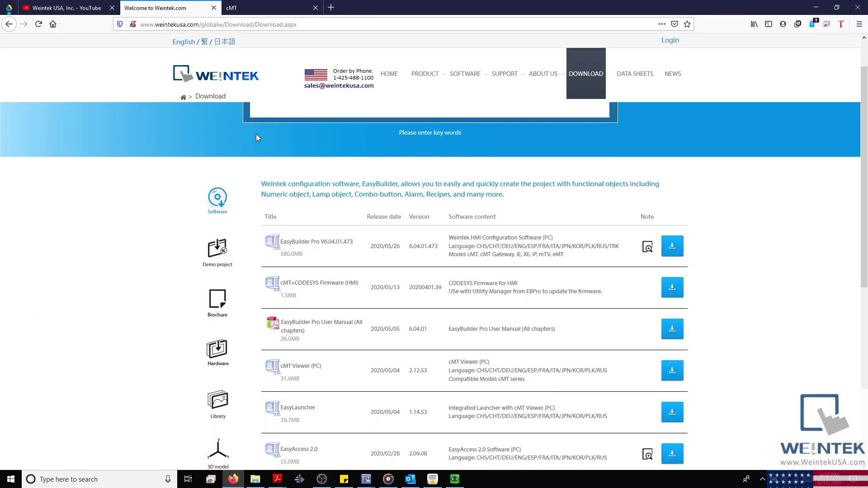
scroll(255, 142, "down", 3)
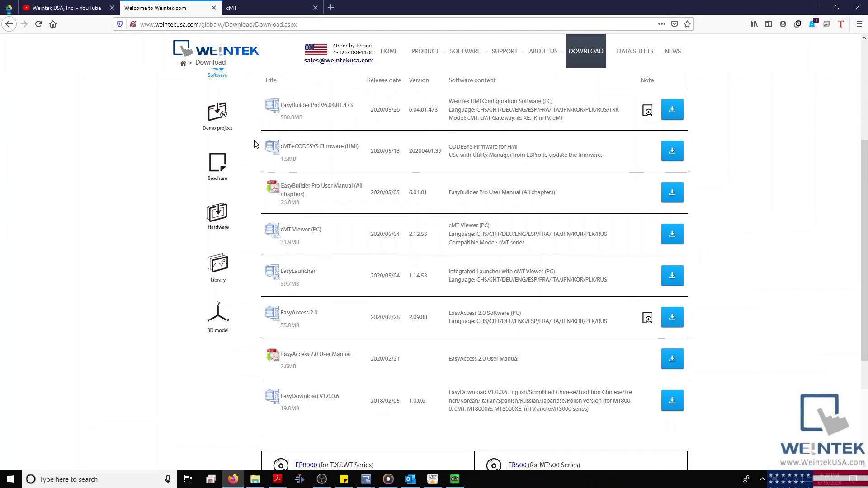